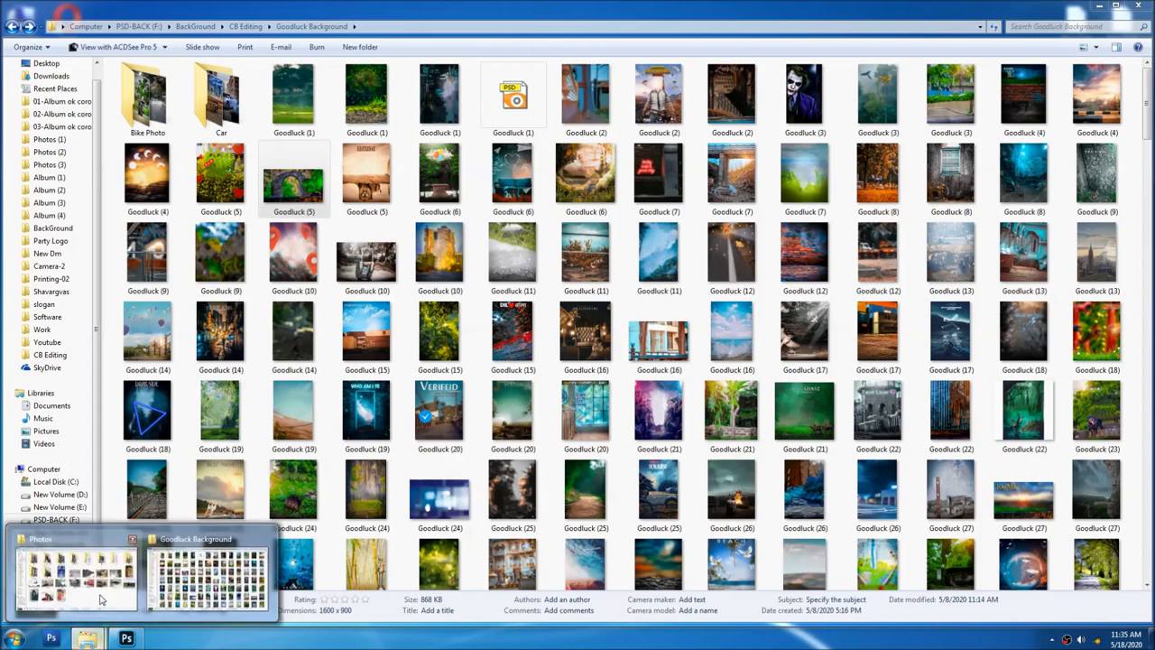
- Open IMG_20190824_114603.jpg from the Photos folder in Photoshop
left_click(101, 599)
left_click_drag(1083, 350, 607, 191)
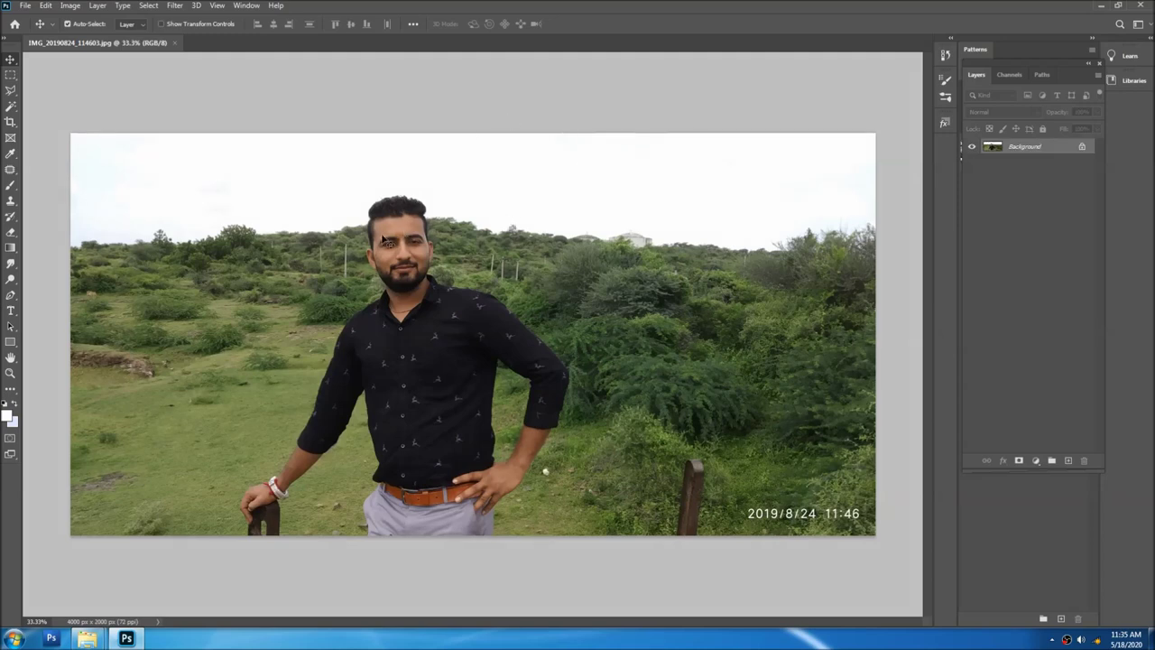
- Clone clean skin over the hairline above the brow and across the upper forehead
scroll(383, 240, "up", 1)
scroll(397, 253, "up", 2)
scroll(415, 266, "up", 2)
key("s")
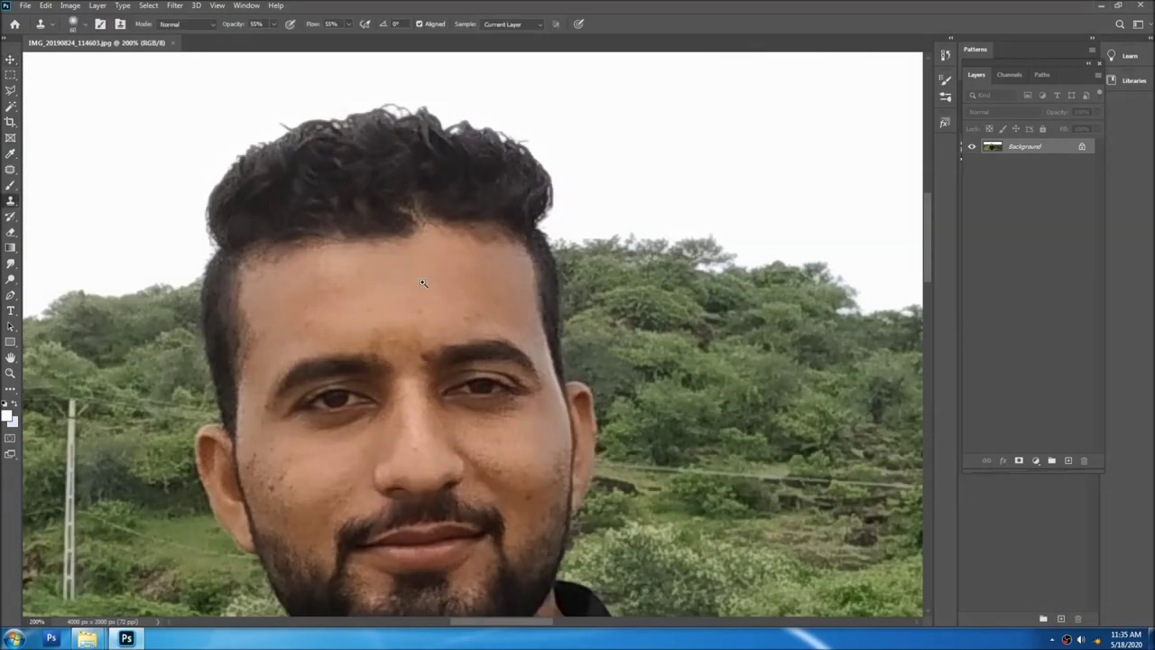
scroll(422, 283, "up", 1)
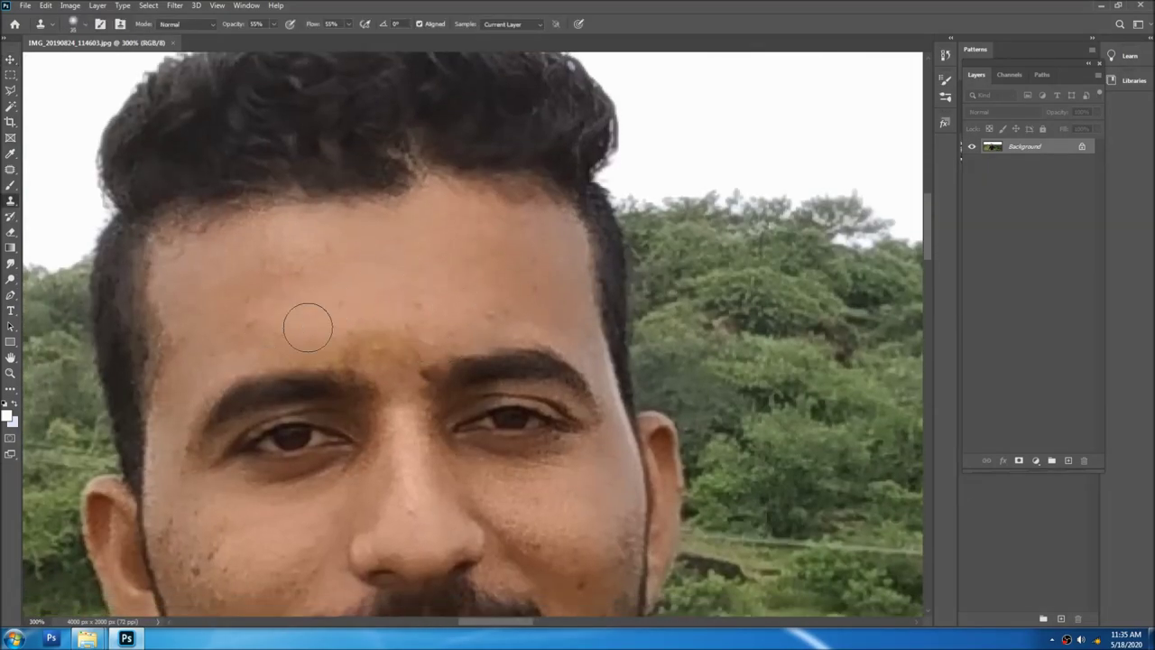
left_click(329, 281, "alt")
mouse_move(397, 194)
left_mouse_down()
mouse_move(321, 220)
mouse_move(496, 189)
mouse_move(541, 207)
mouse_move(415, 198)
left_mouse_up()
left_click(298, 218, "alt")
mouse_move(255, 224)
left_mouse_down()
mouse_move(212, 214)
mouse_move(158, 233)
left_mouse_up()
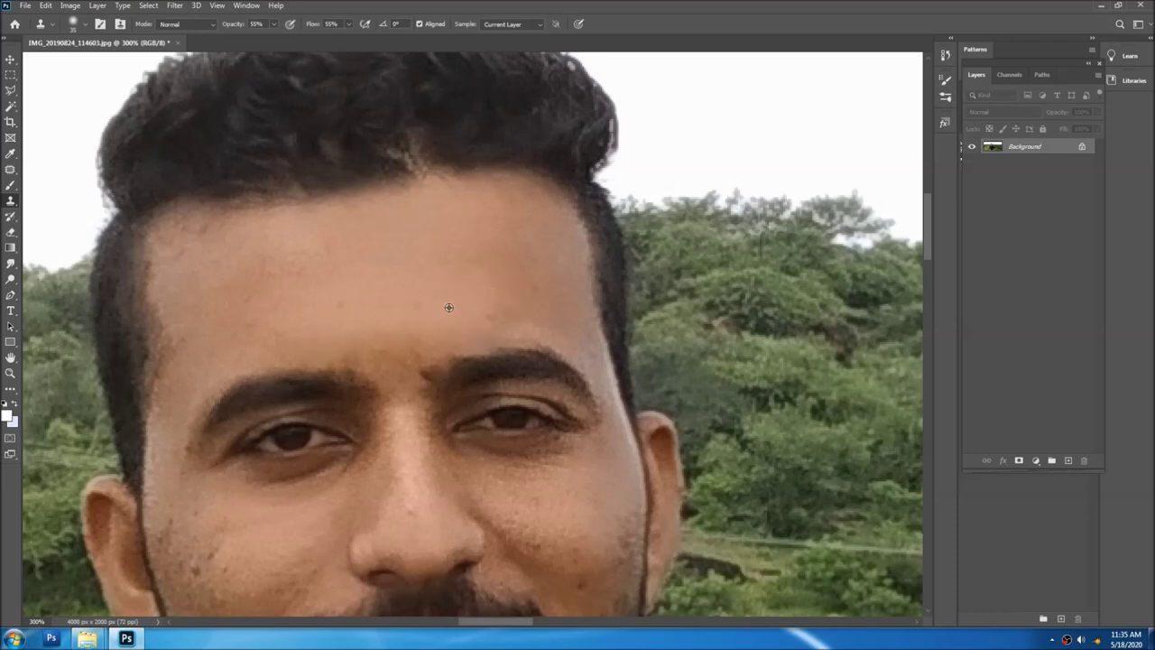
- Clone clean skin over the dark spots on the cheek and lower face
left_click_drag(530, 413, 521, 286)
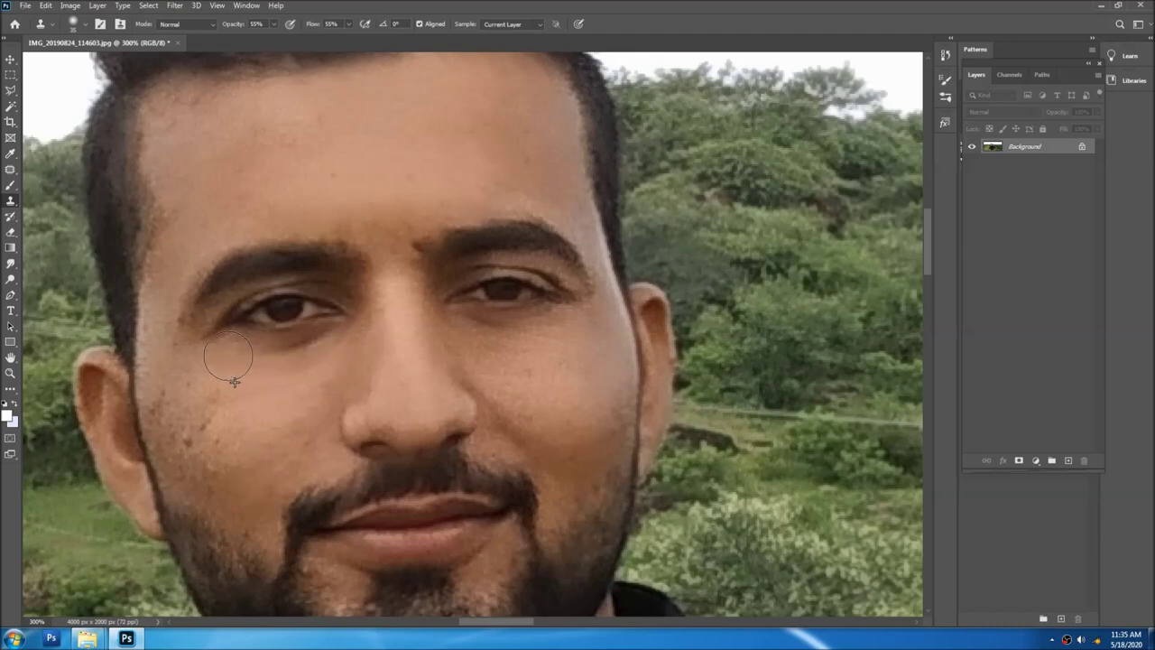
left_click(170, 439)
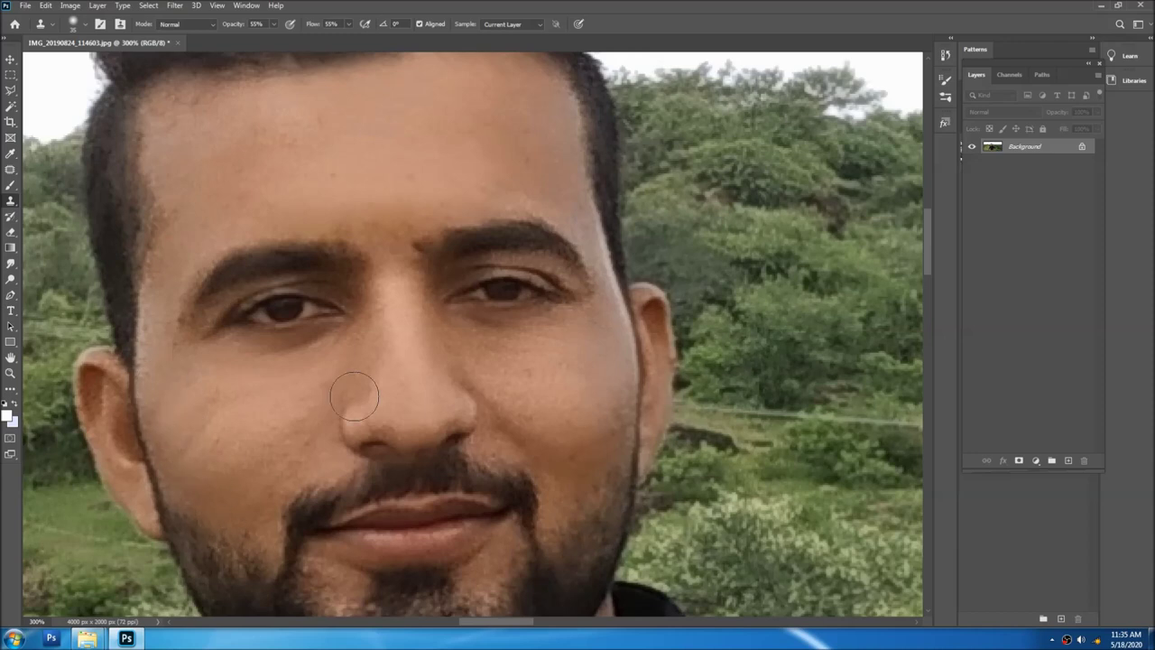
left_click_drag(354, 395, 312, 358)
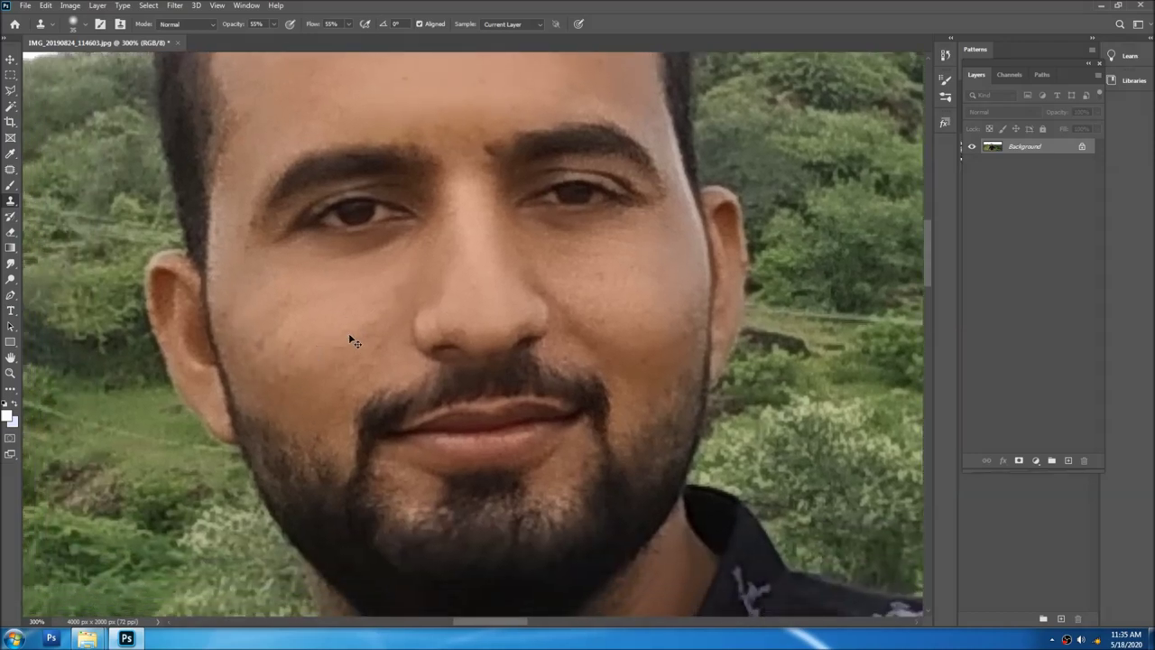
mouse_move(304, 346)
left_mouse_down()
mouse_move(244, 310)
mouse_move(322, 409)
left_mouse_up()
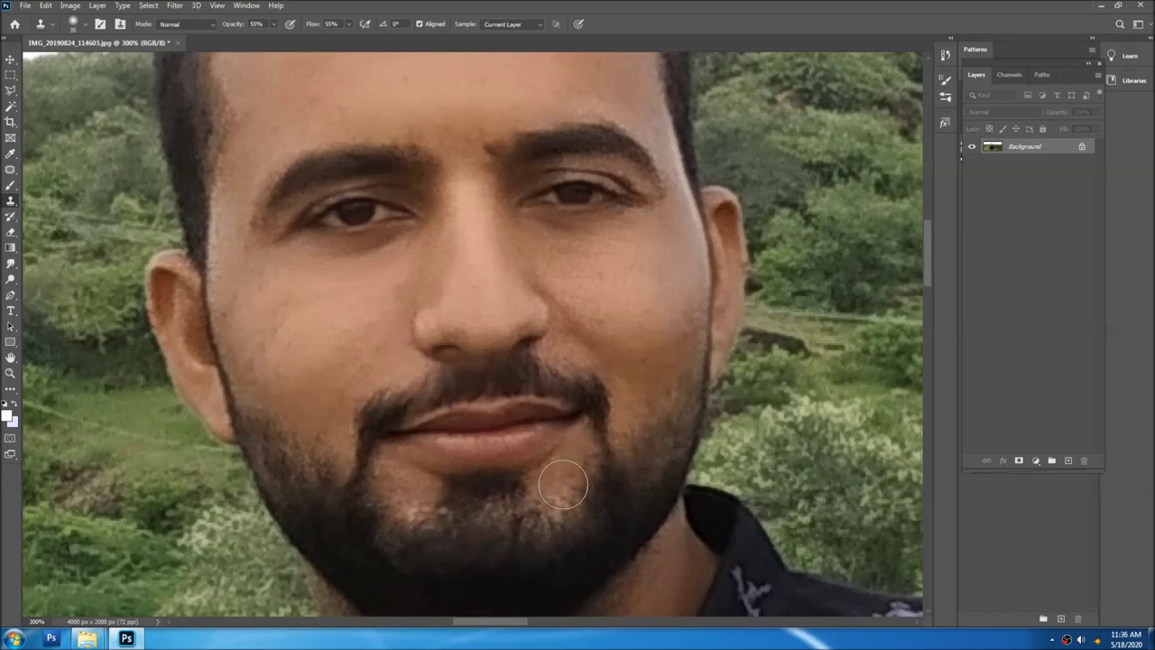
- Adjust the Clone Stamp brush size and fit the whole photo in view
key("ctrl+minus")
key("ctrl+minus")
key("ctrl+minus")
key("ctrl+minus")
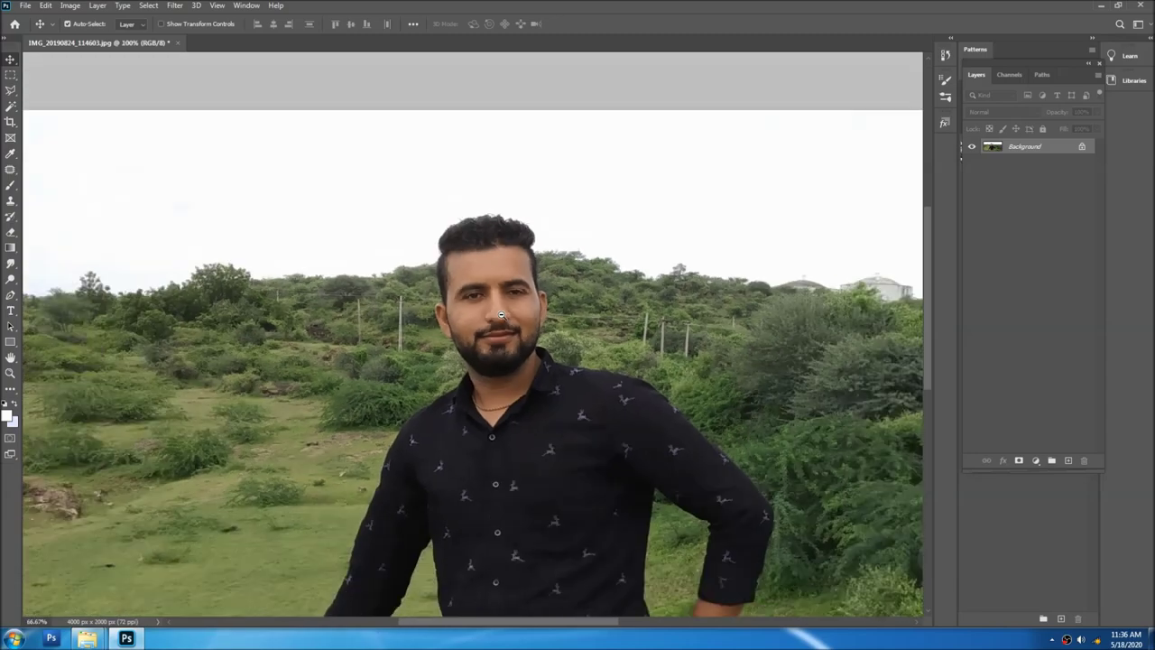
key("ctrl+minus")
key("ctrl+plus")
key("ctrl+plus")
key("ctrl+plus")
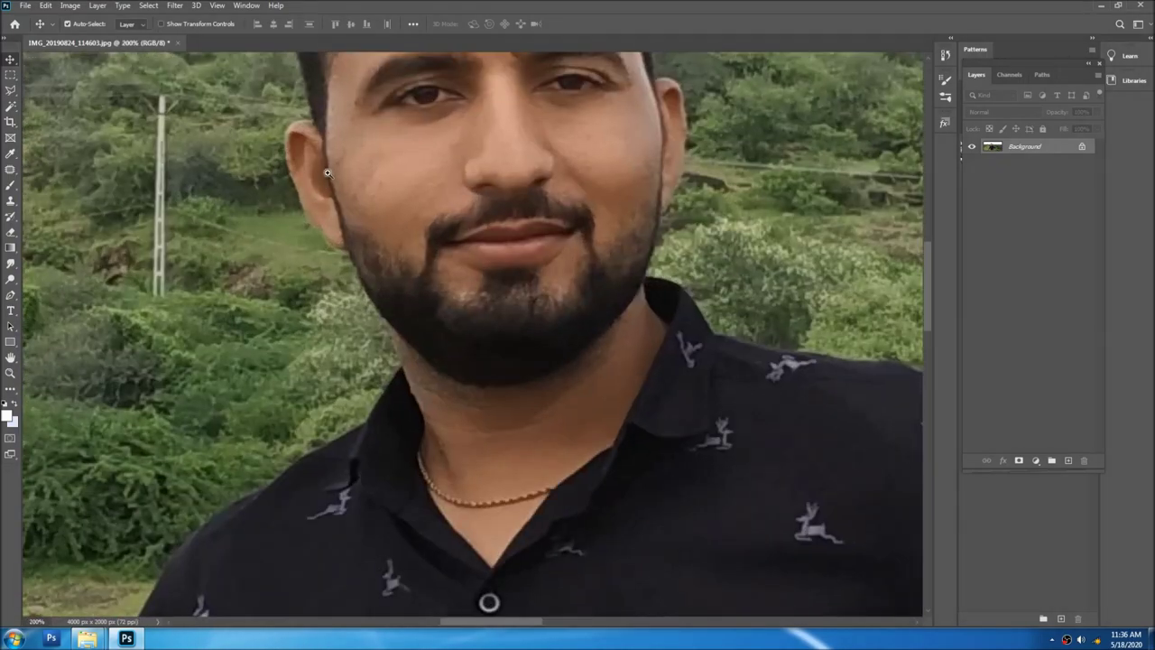
scroll(368, 197, "up", 1)
key("s")
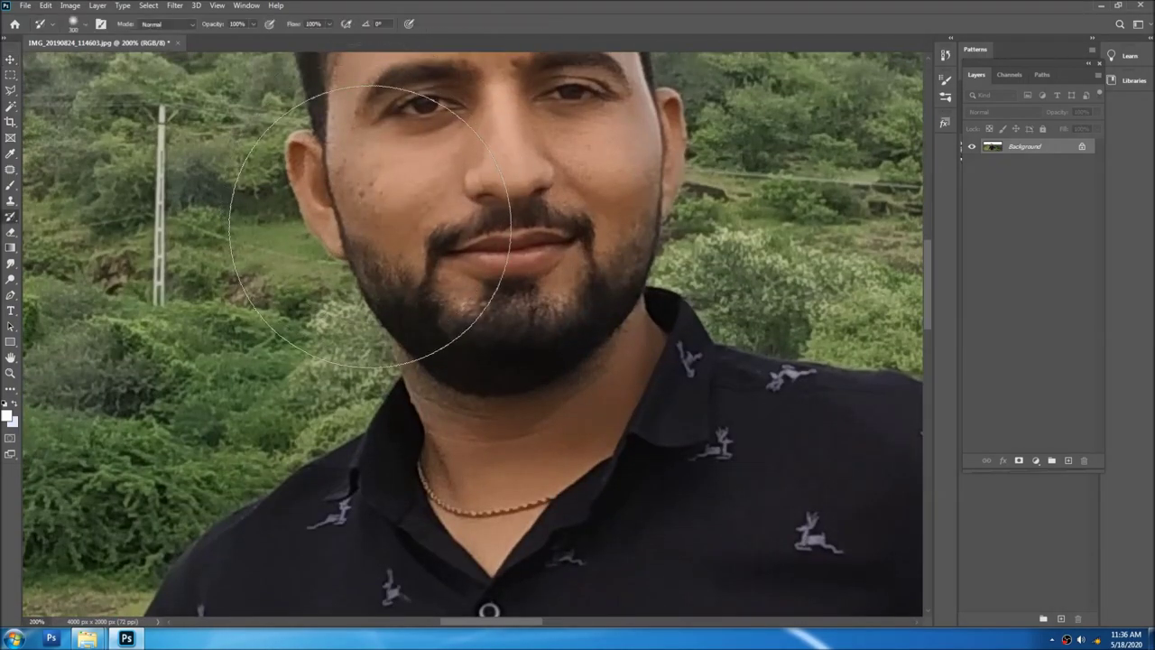
key("s")
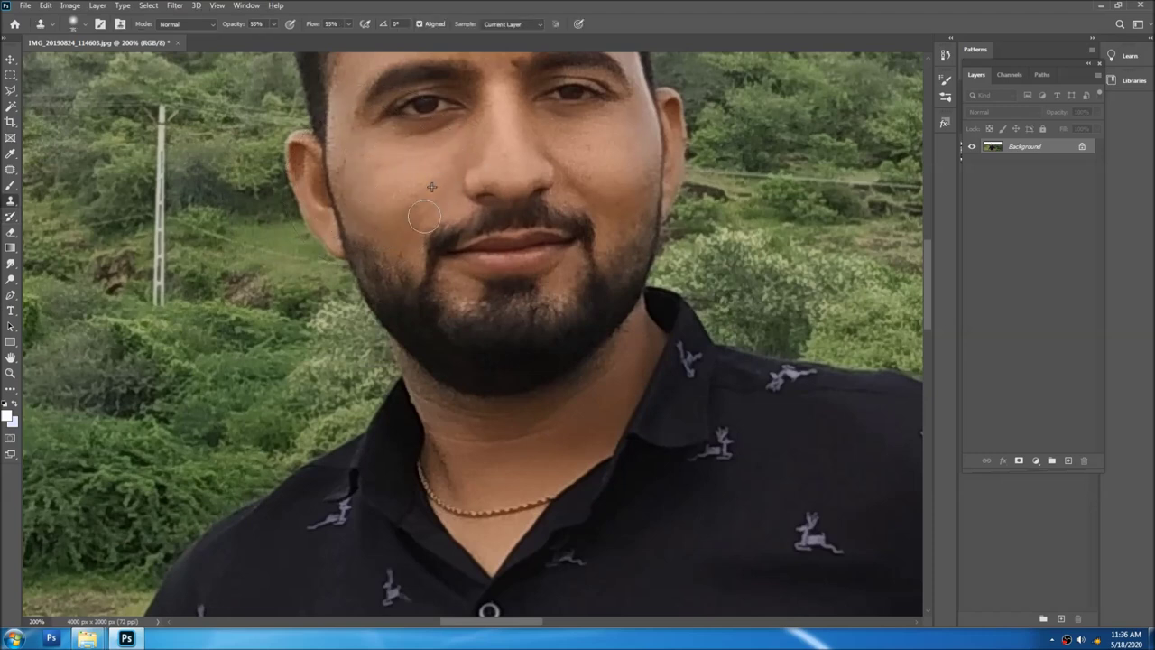
key("v")
key("ctrl+0")
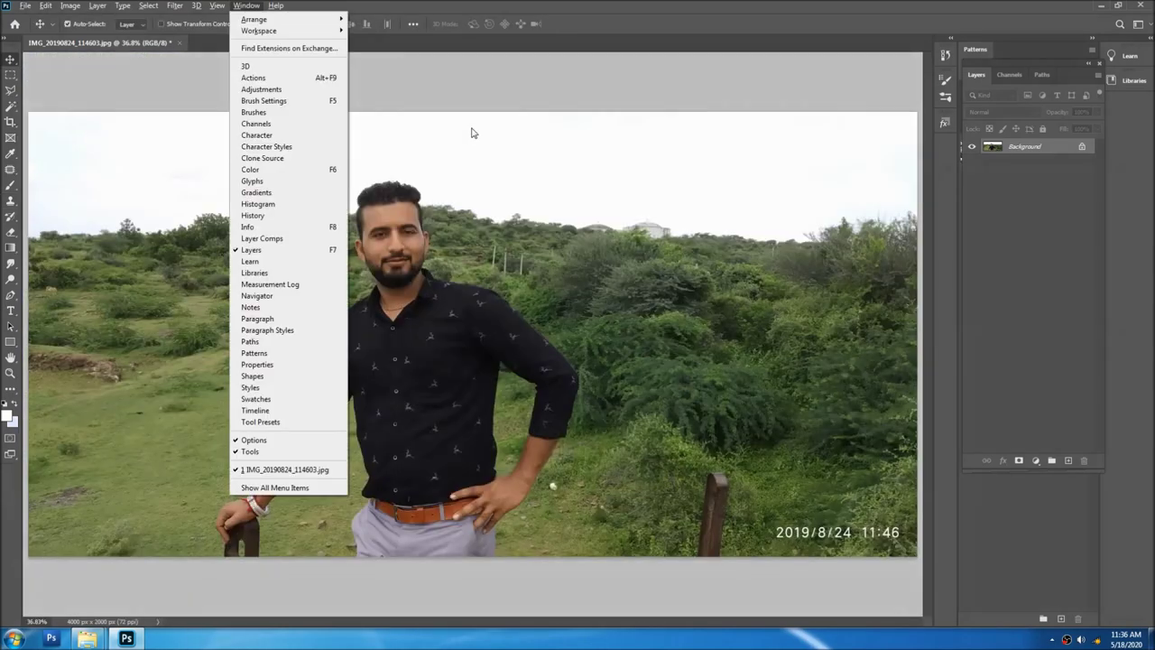
- Change the pasteboard colour to black, then dark gray, and finally medium gray
key("ctrl+minus")
key("ctrl+minus")
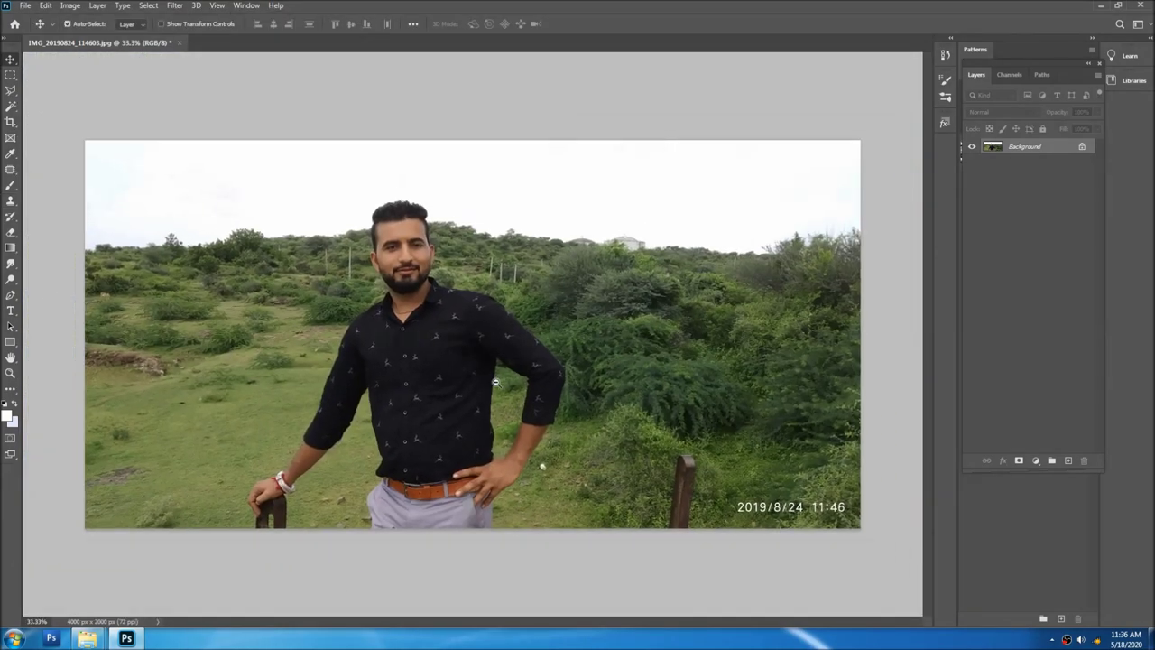
right_click(471, 142)
left_click(479, 146)
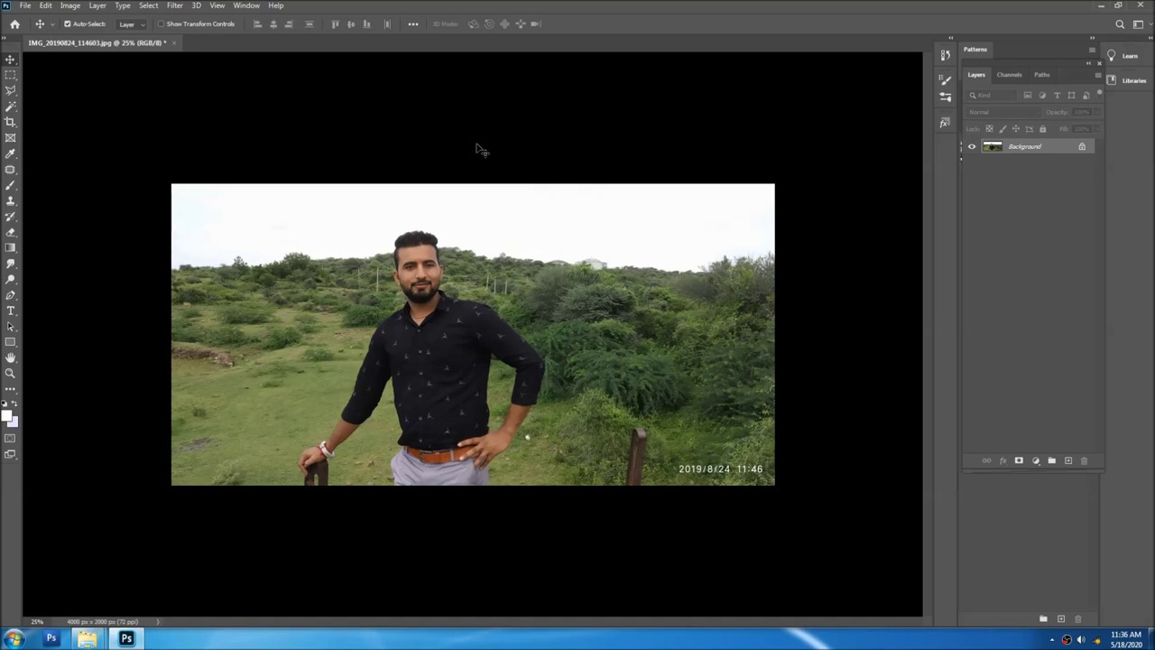
key("ctrl+0")
right_click(488, 91)
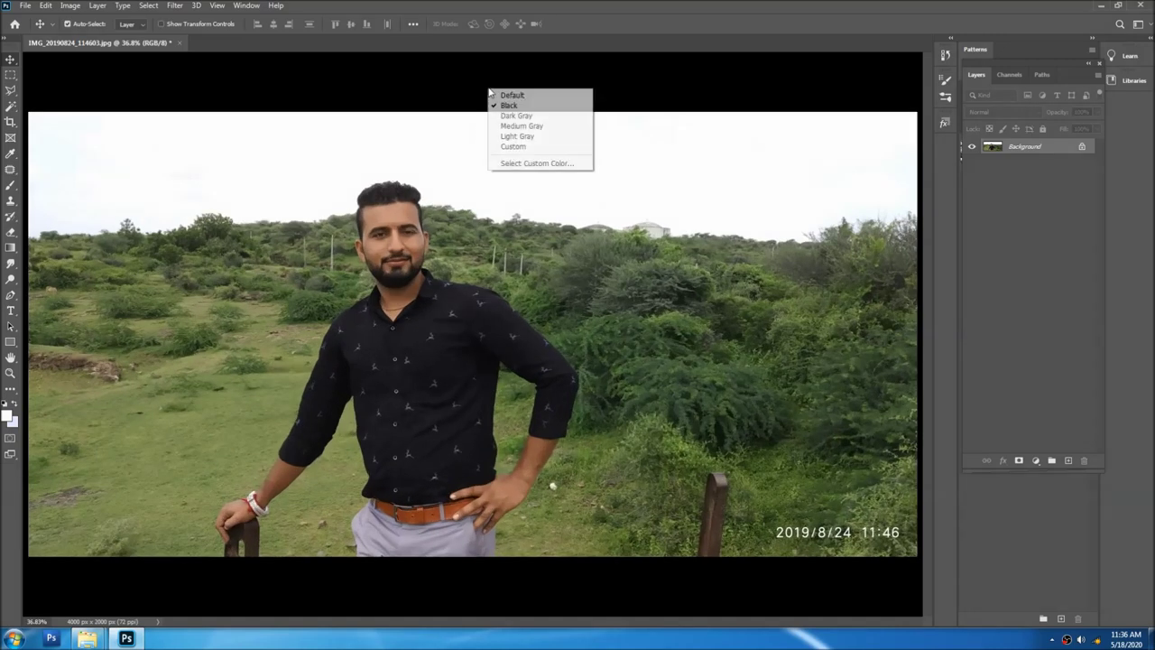
left_click(519, 117)
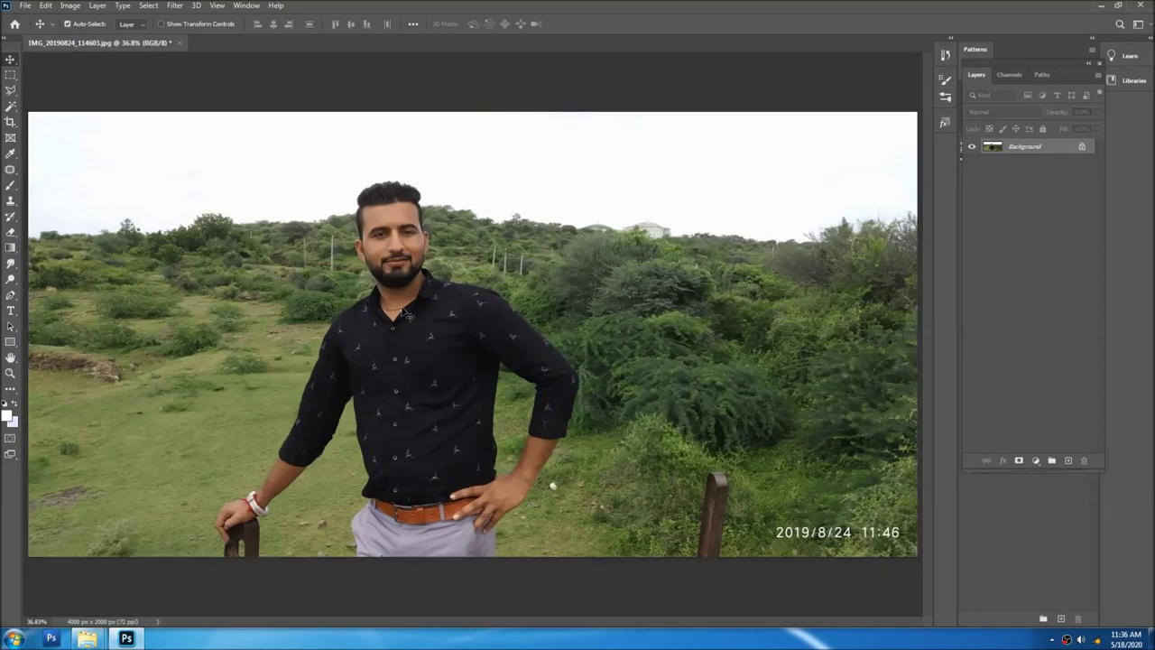
right_click(469, 80)
left_click(510, 106)
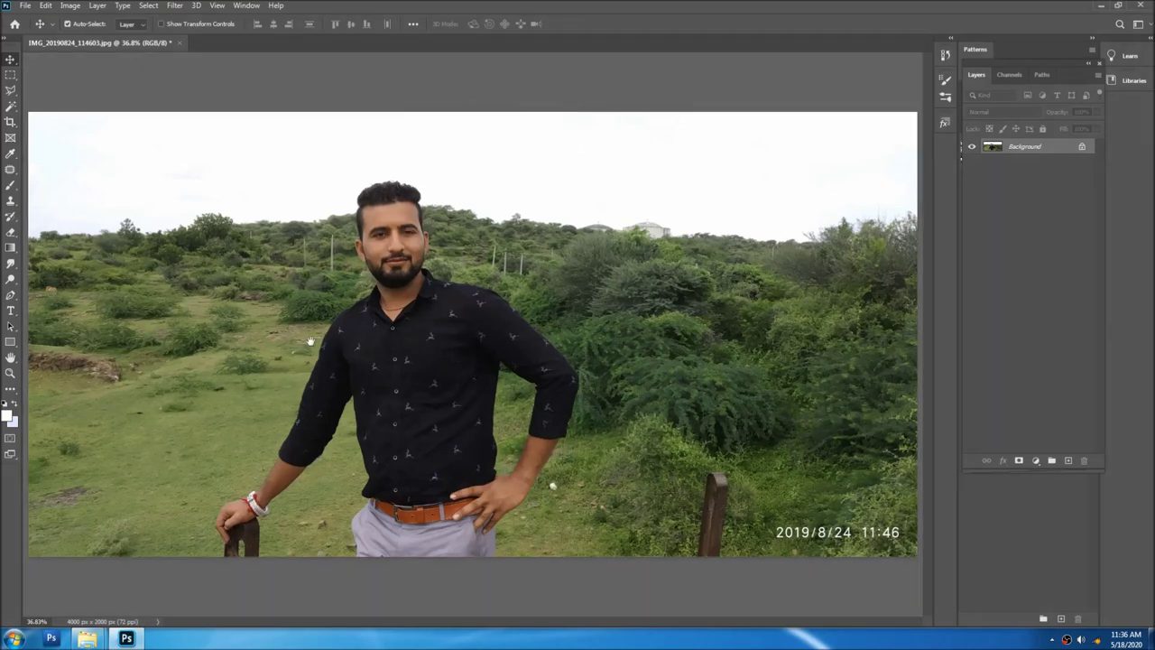
key("ctrl+plus")
key("ctrl+minus")
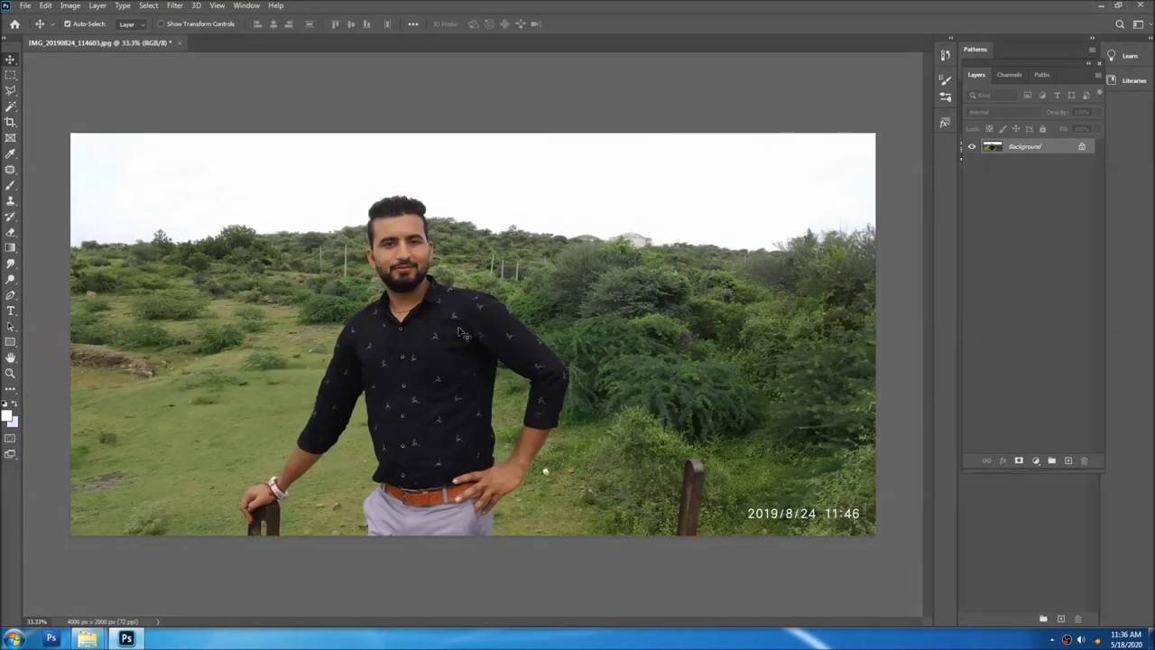
- Set up the Dodge tool with an 800 px brush, then open and cancel Levels
key("o")
key("bracketright")
key("bracketright")
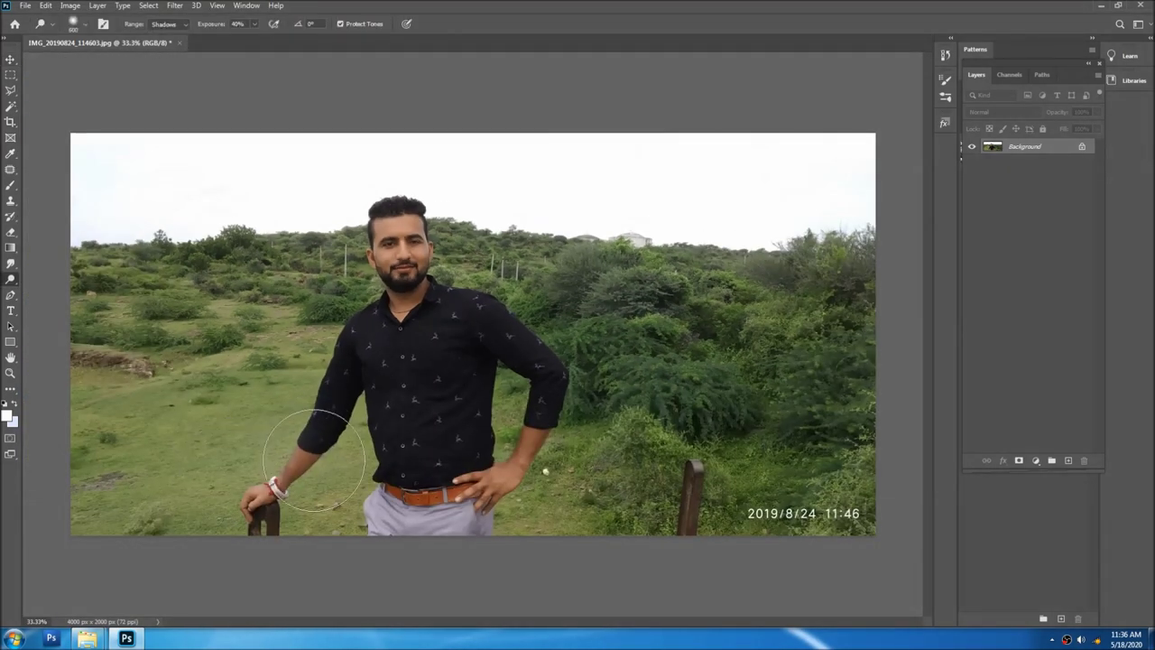
key("bracketright")
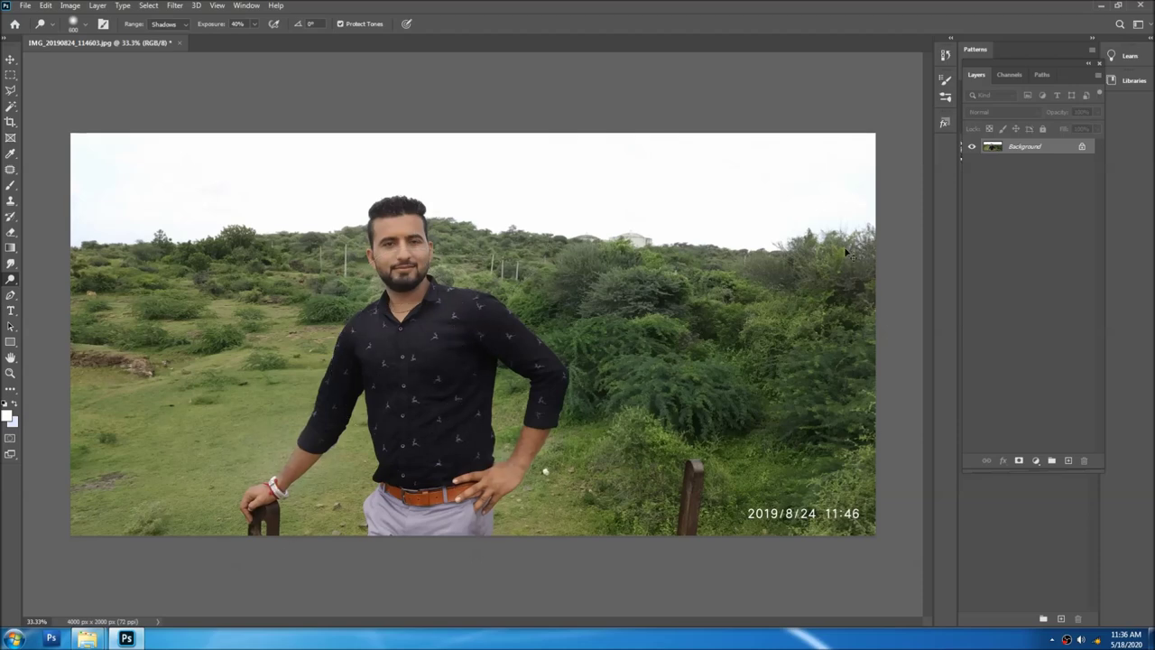
key("ctrl+l")
left_click(937, 227)
- Apply Levels with black input 7 and white input about 197
key("ctrl+l")
left_click_drag(880, 318, 847, 319)
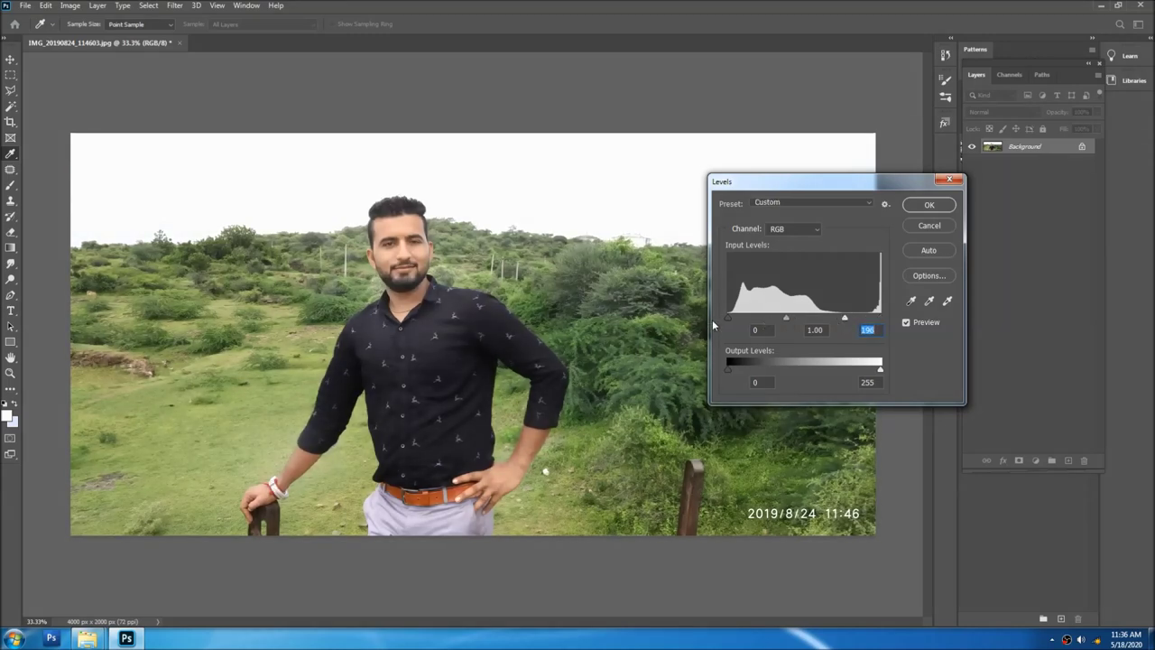
left_click_drag(729, 318, 735, 321)
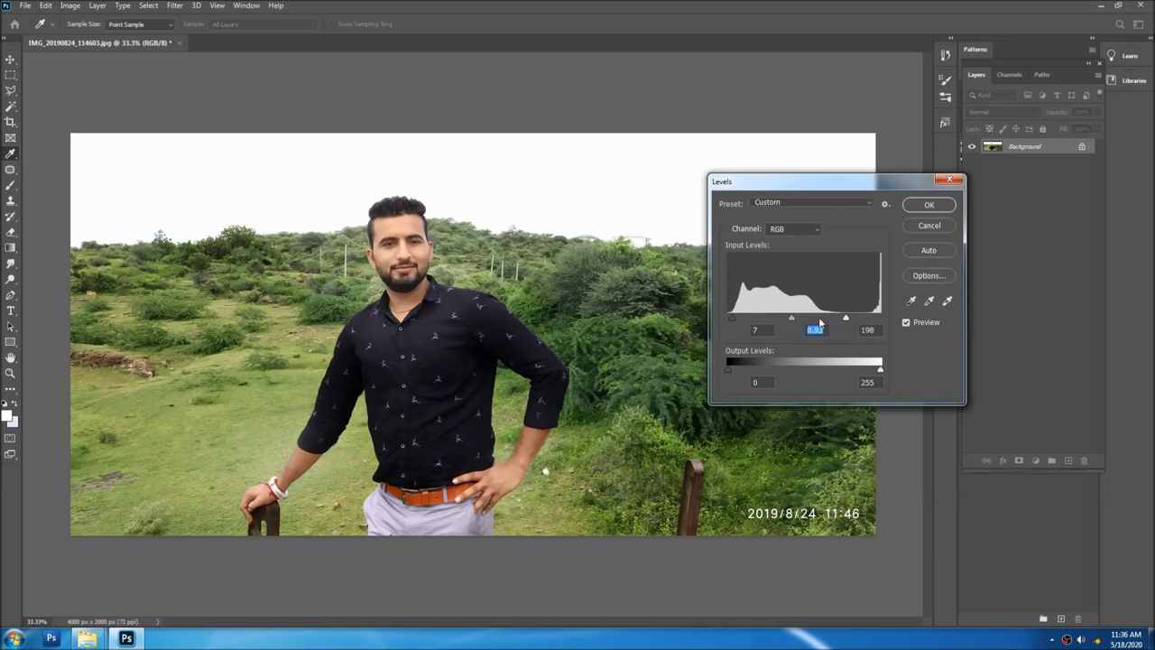
left_click_drag(841, 321, 843, 321)
key("Return")
key("o")
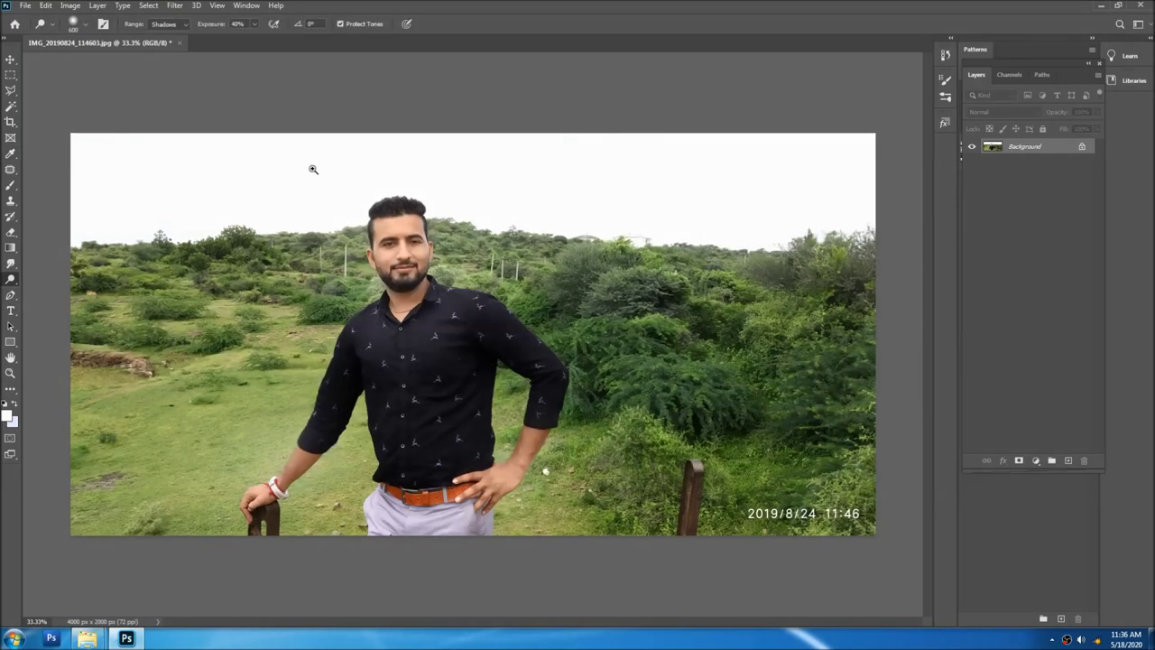
- Apply a Colour Balance shifting the midtones toward red by +12
left_click(313, 169, "ctrl")
key("ctrl+b")
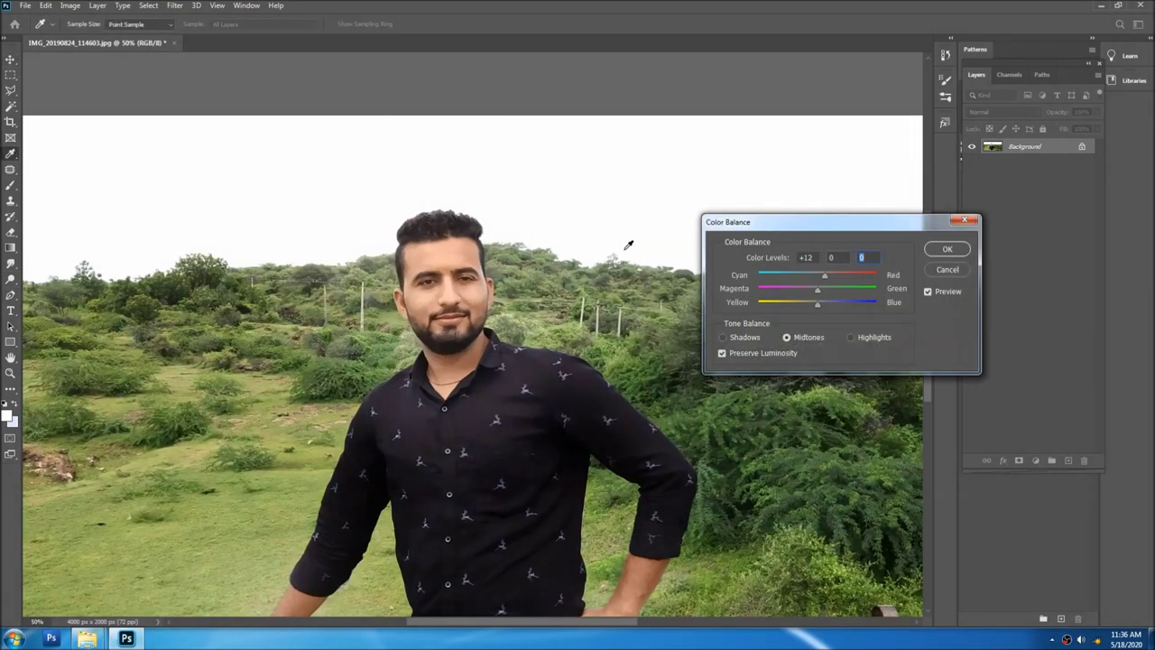
key("Return")
key("ctrl+minus")
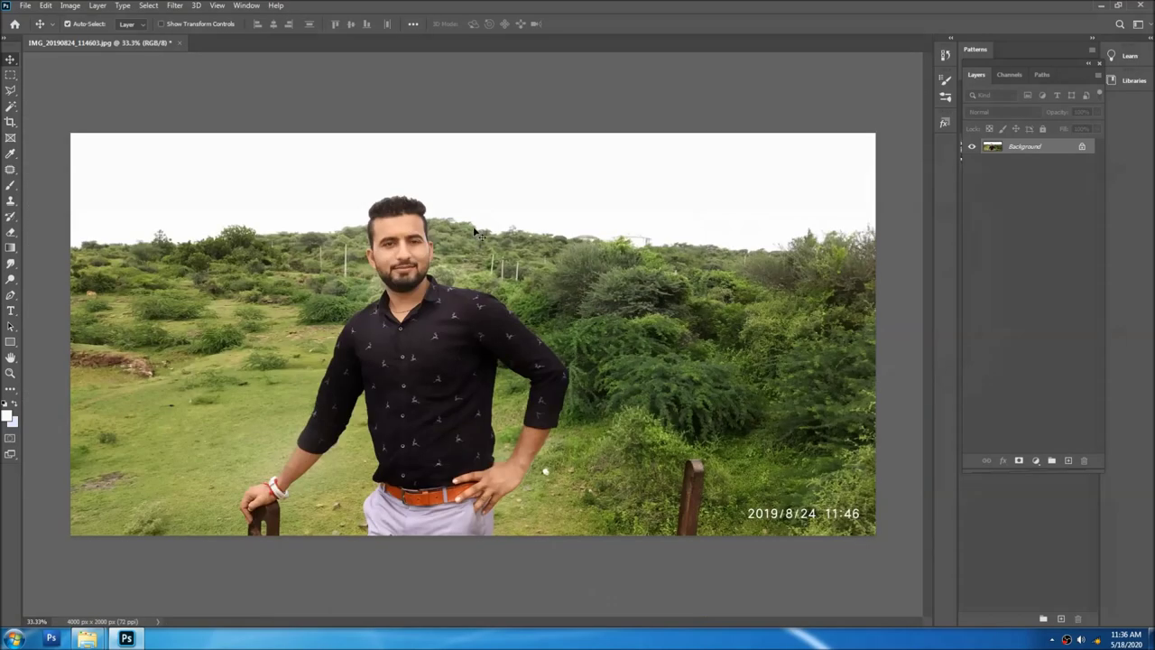
left_click(181, 8)
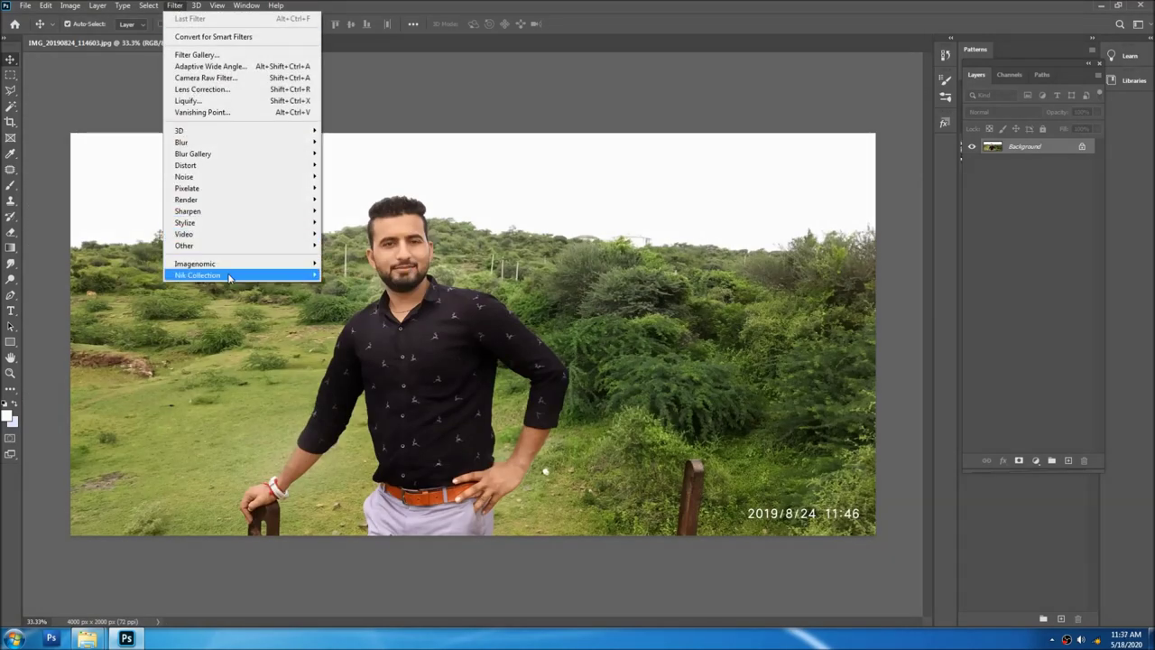
- Apply the Portraiture skin-smoothing filter with default settings and inspect the face
left_click(369, 263)
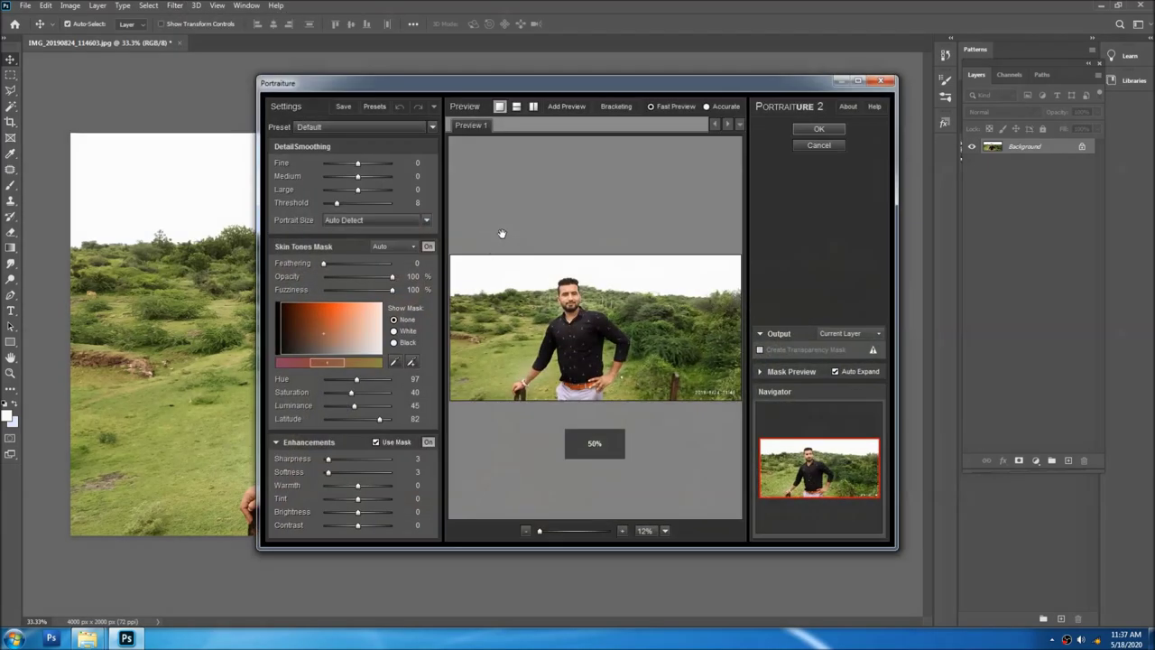
left_click(838, 130)
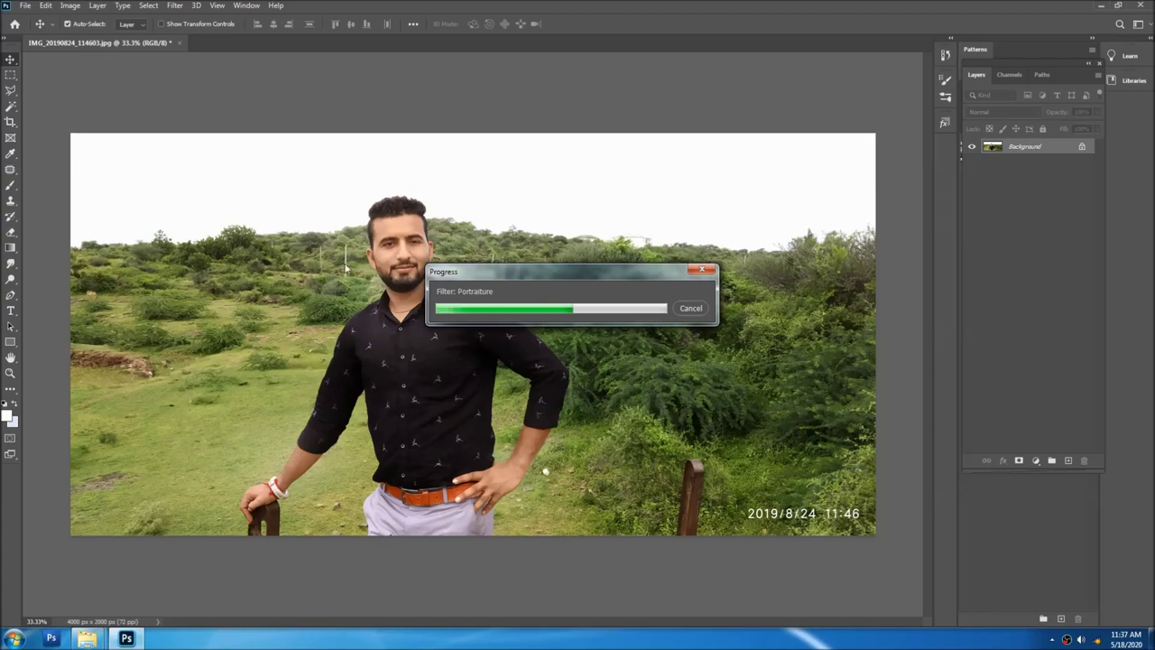
left_click_drag(345, 267, 437, 248)
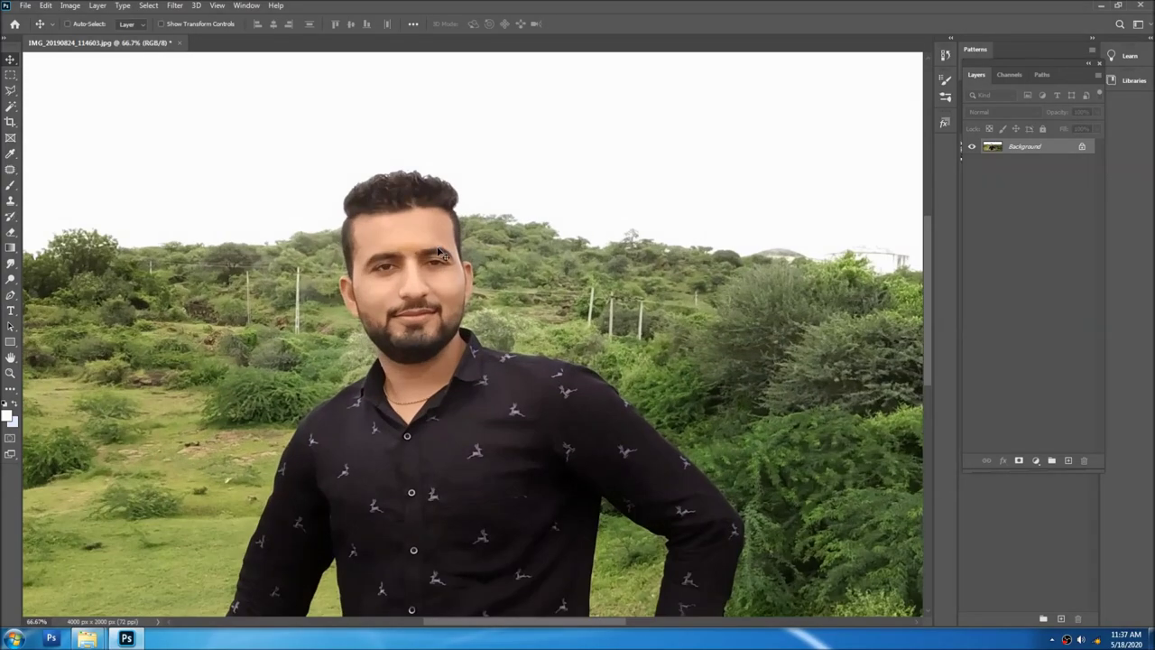
left_click(439, 255, "alt")
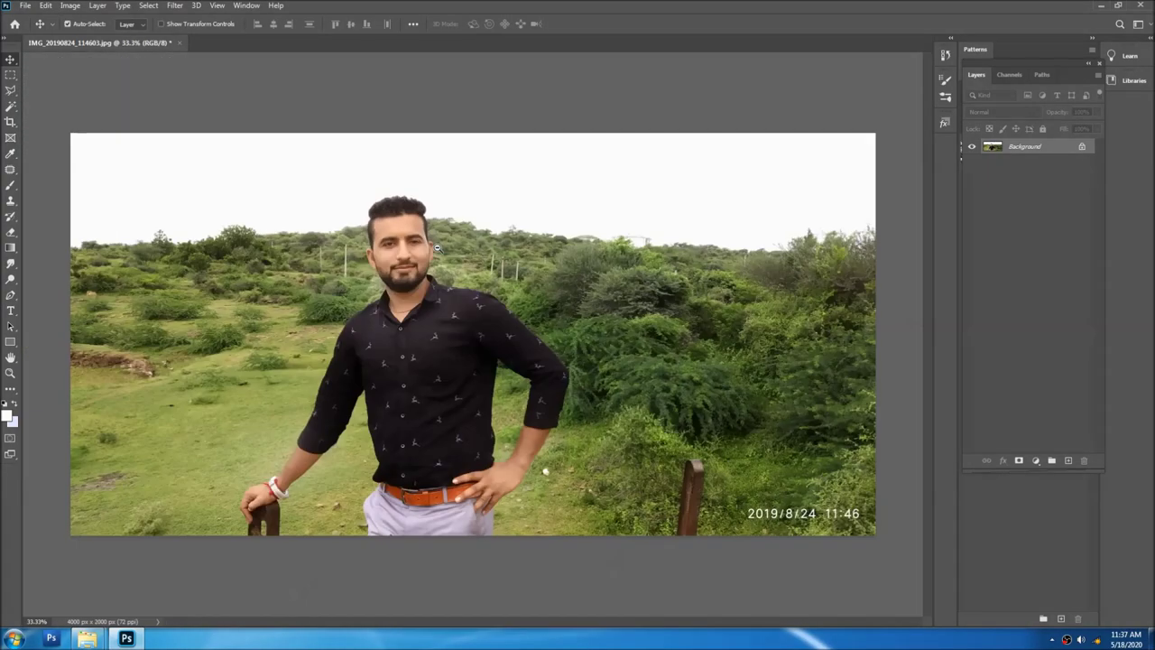
key("ctrl+minus")
scroll(439, 255, "up", 1)
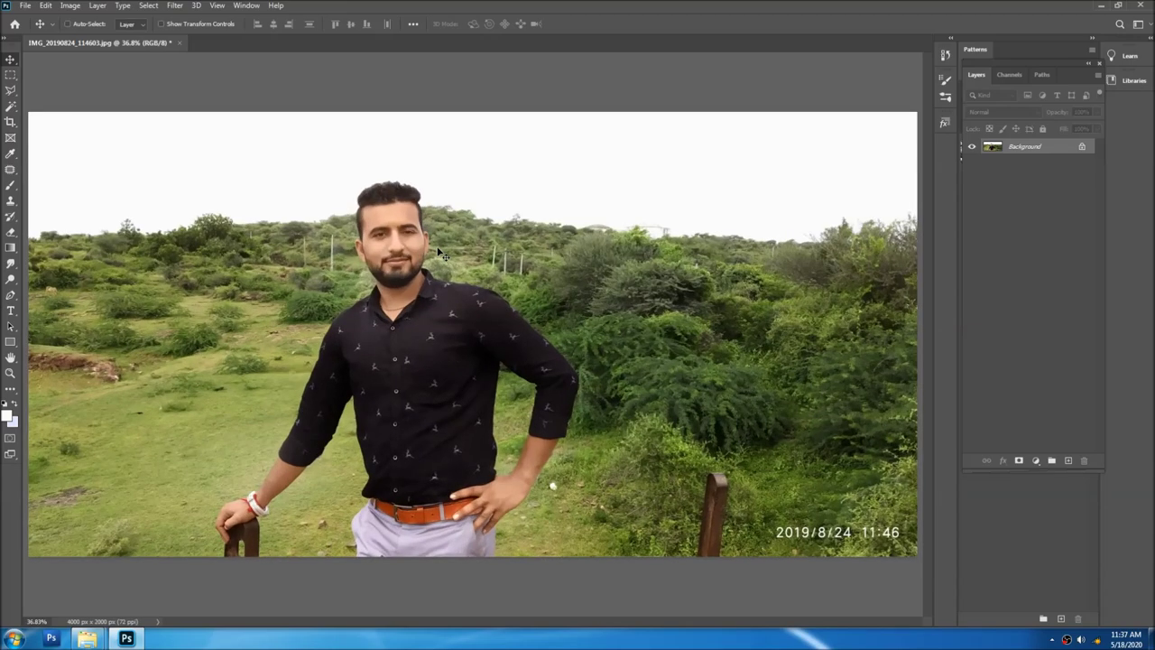
- Save the photo as IMG_20190824_114603.jpg at JPEG quality 12 (Maximum)
key("ctrl+s")
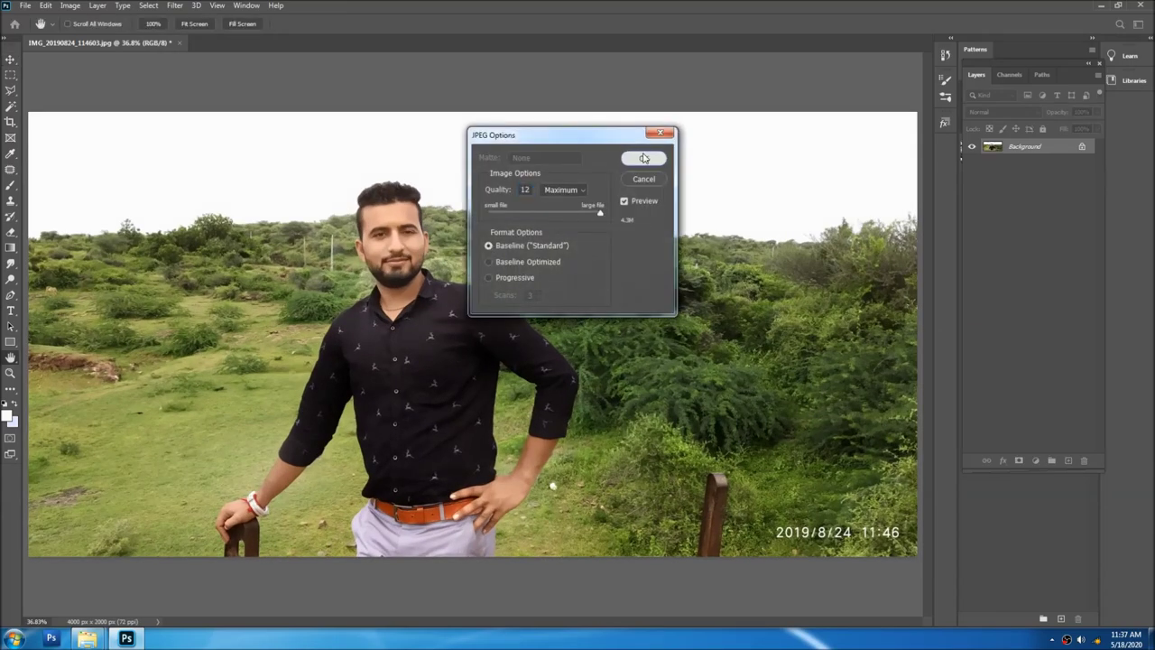
left_click(643, 158)
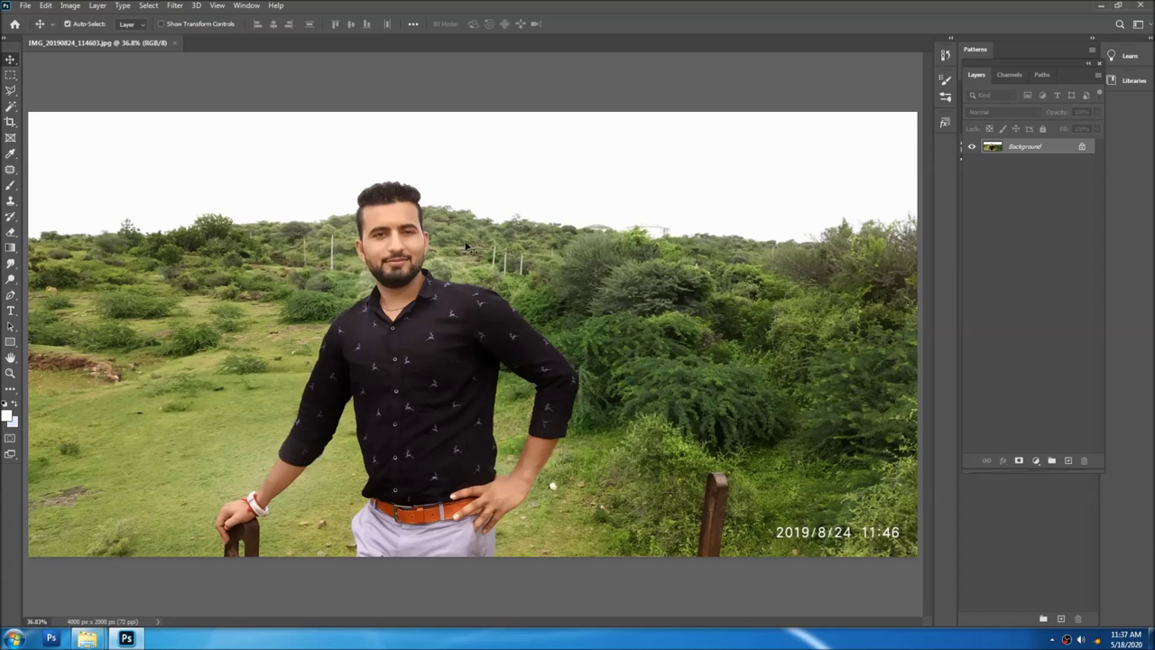
key("ctrl+minus")
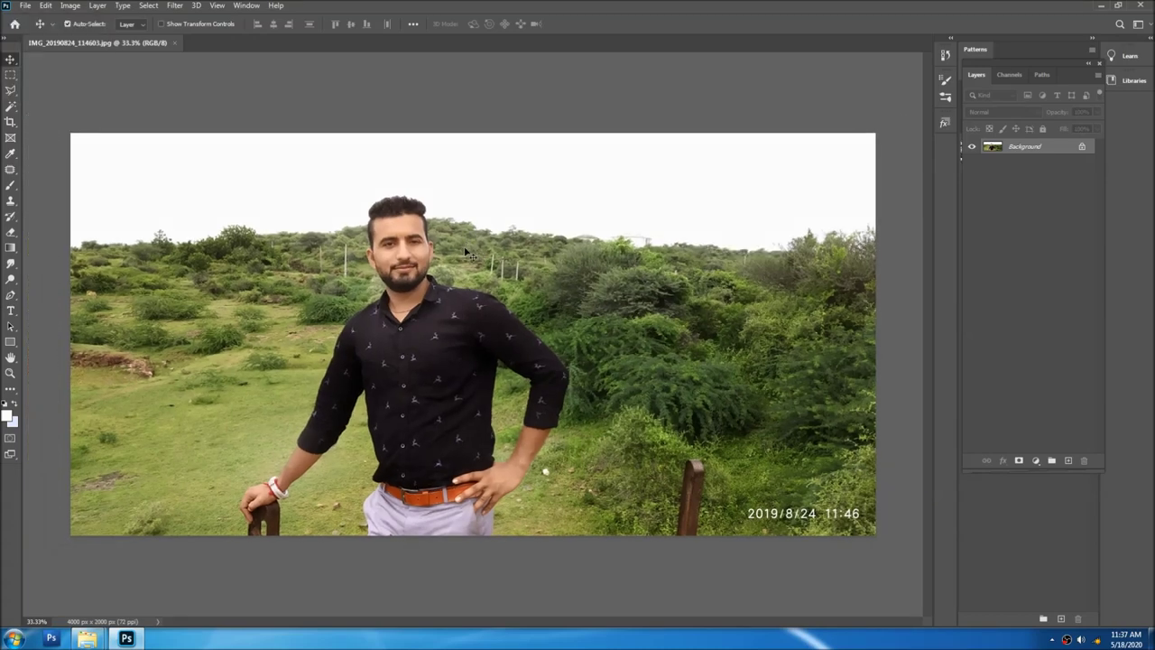
key("ctrl+minus")
key("ctrl+minus")
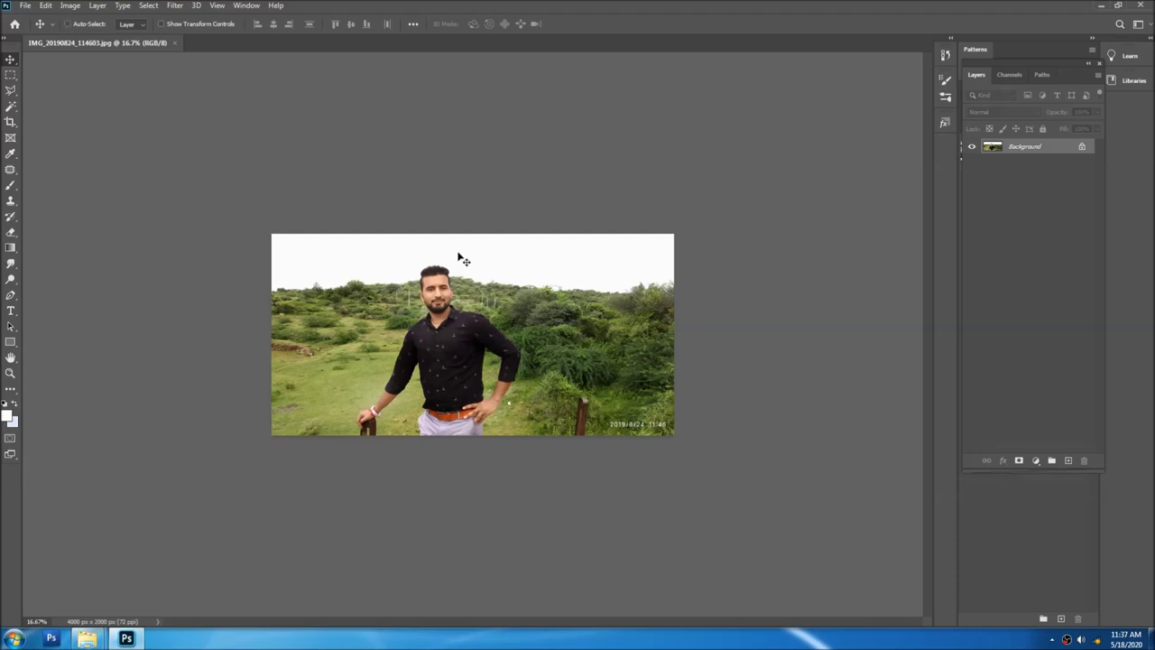
key("ctrl+0")
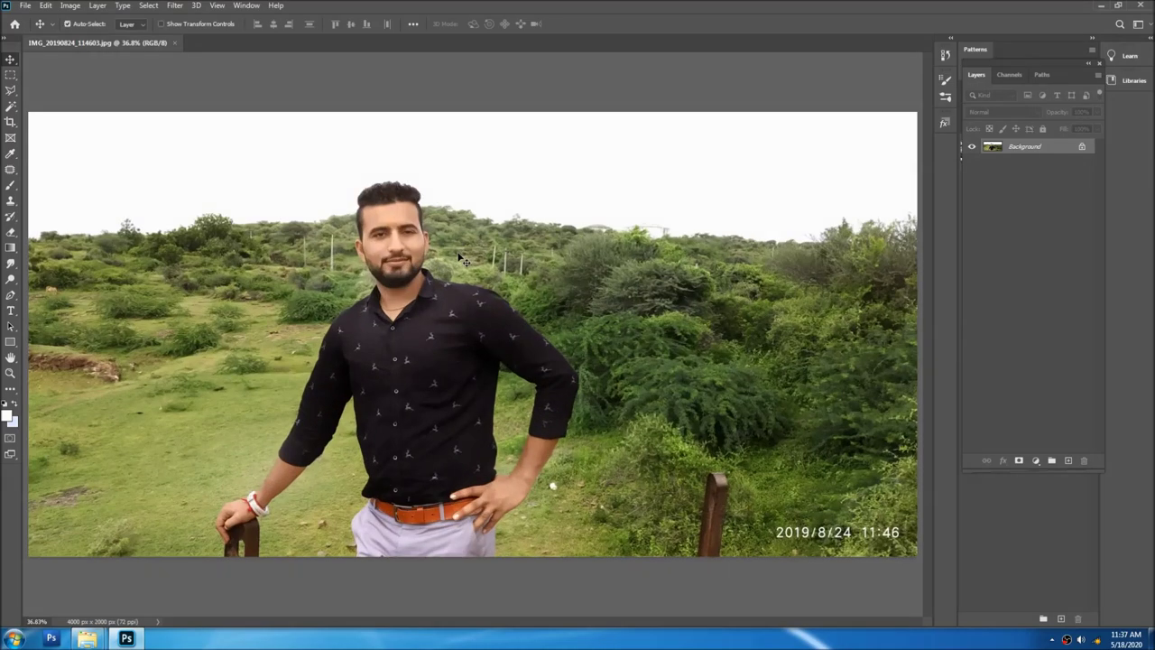
scroll(567, 429, "up", 1)
scroll(550, 446, "up", 1)
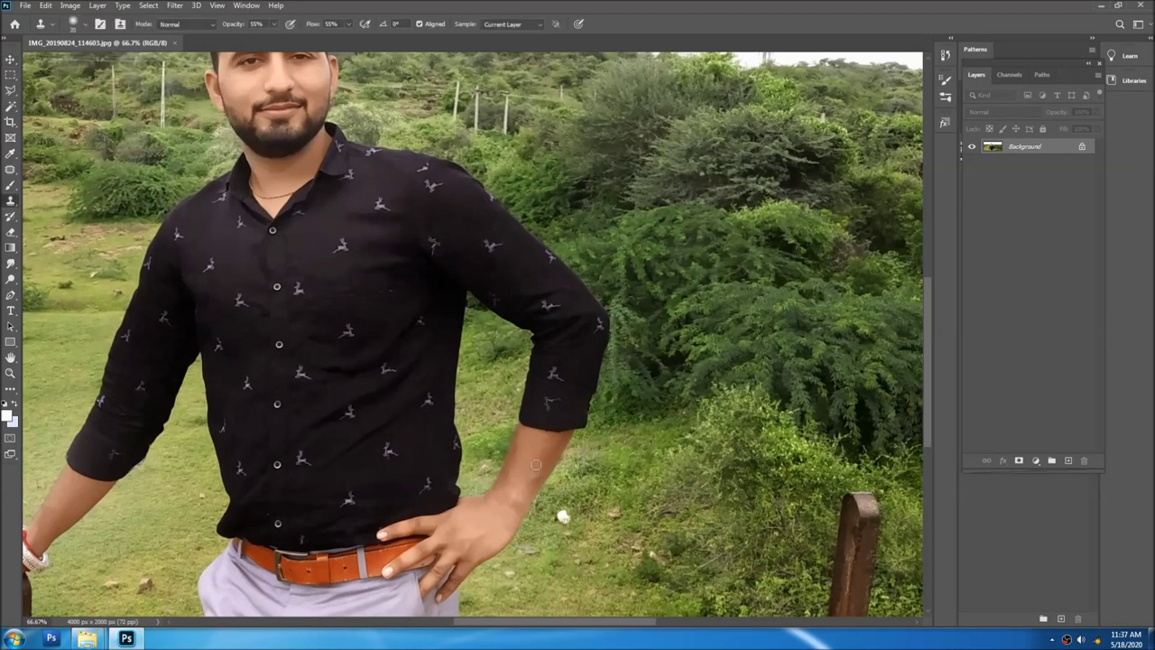
scroll(523, 424, "up", 1)
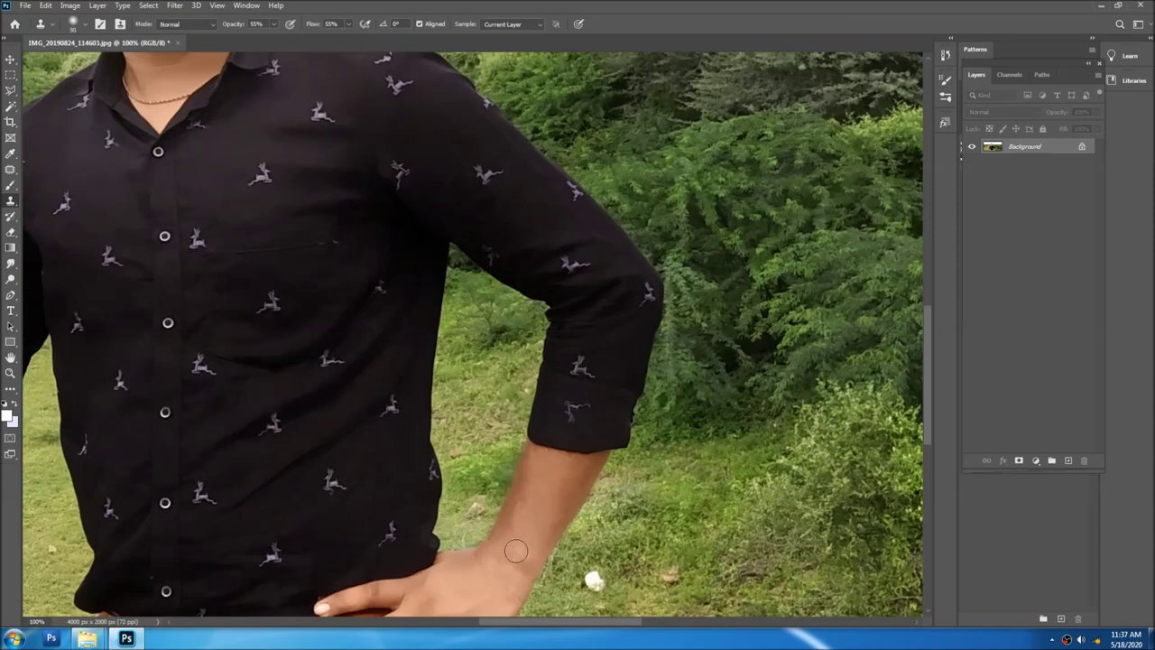
key("ctrl+0")
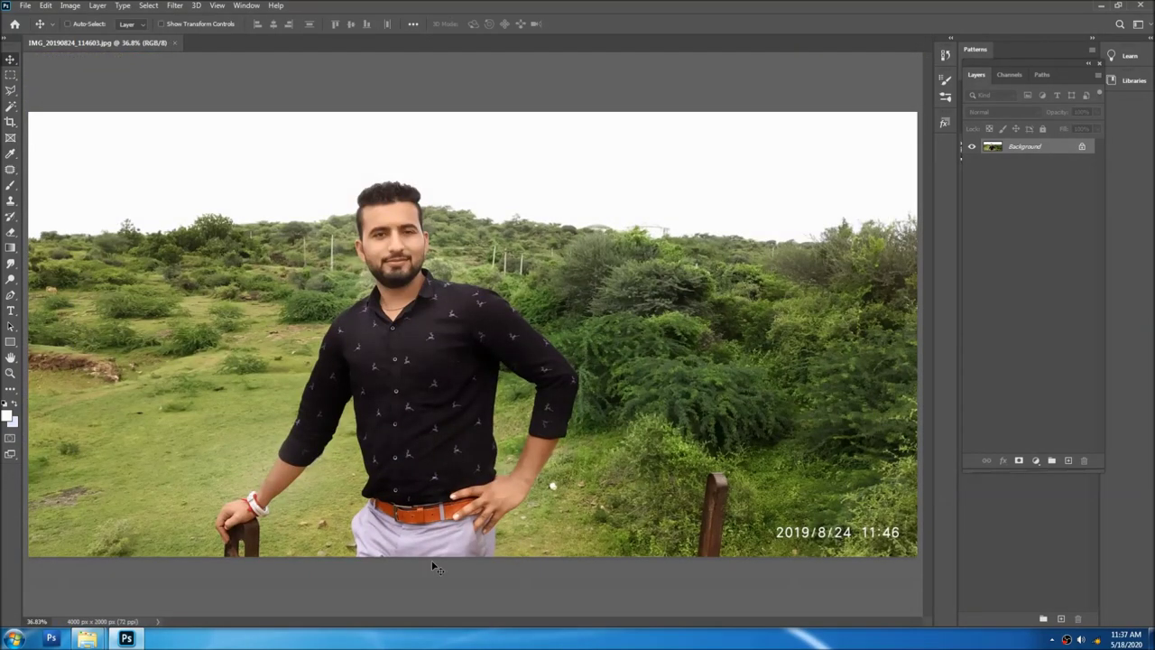
key("w")
- Select everything except the white sky and feather the selection by 1 pixel
left_click(514, 185)
key("ctrl+shift+i")
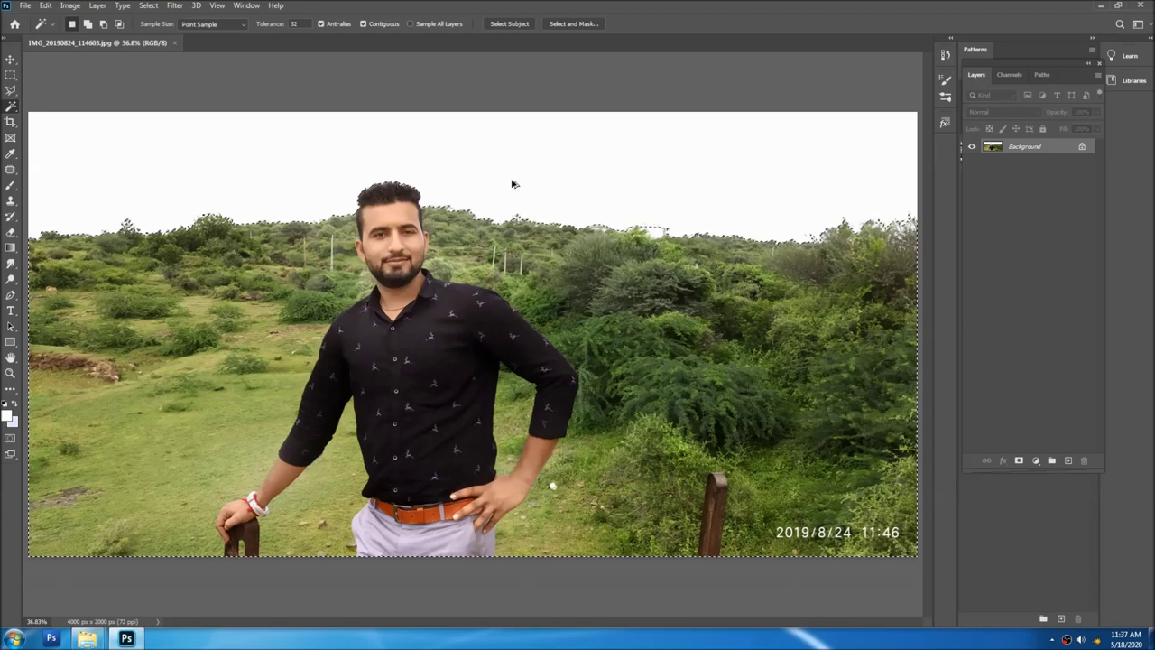
right_click(525, 240)
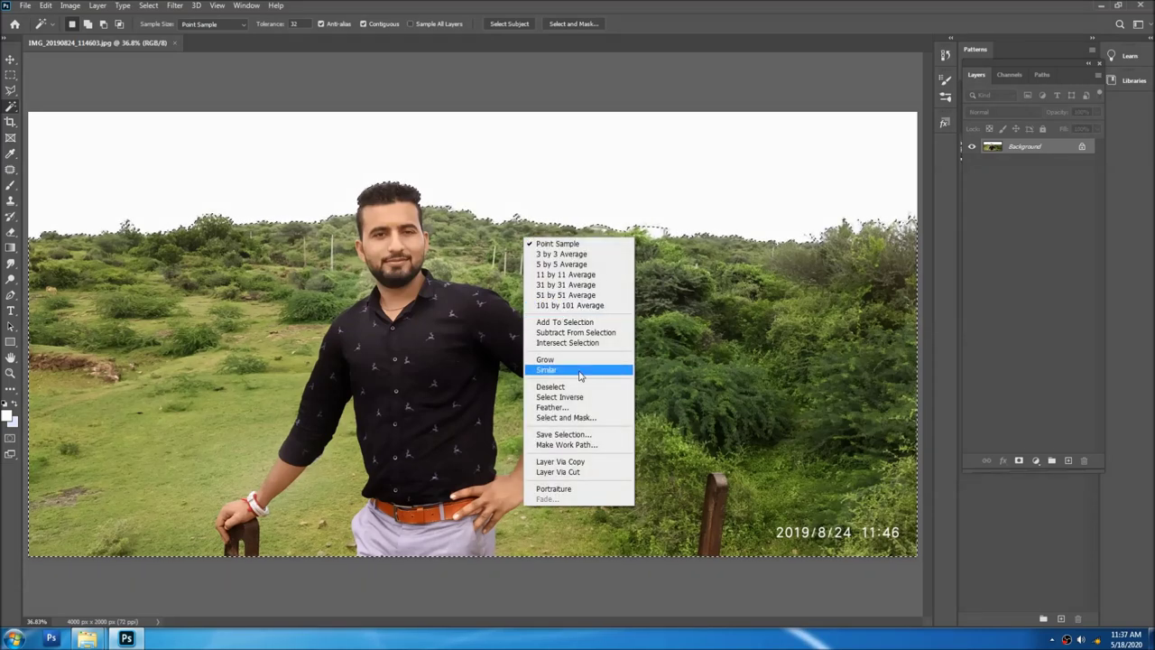
left_click(580, 407)
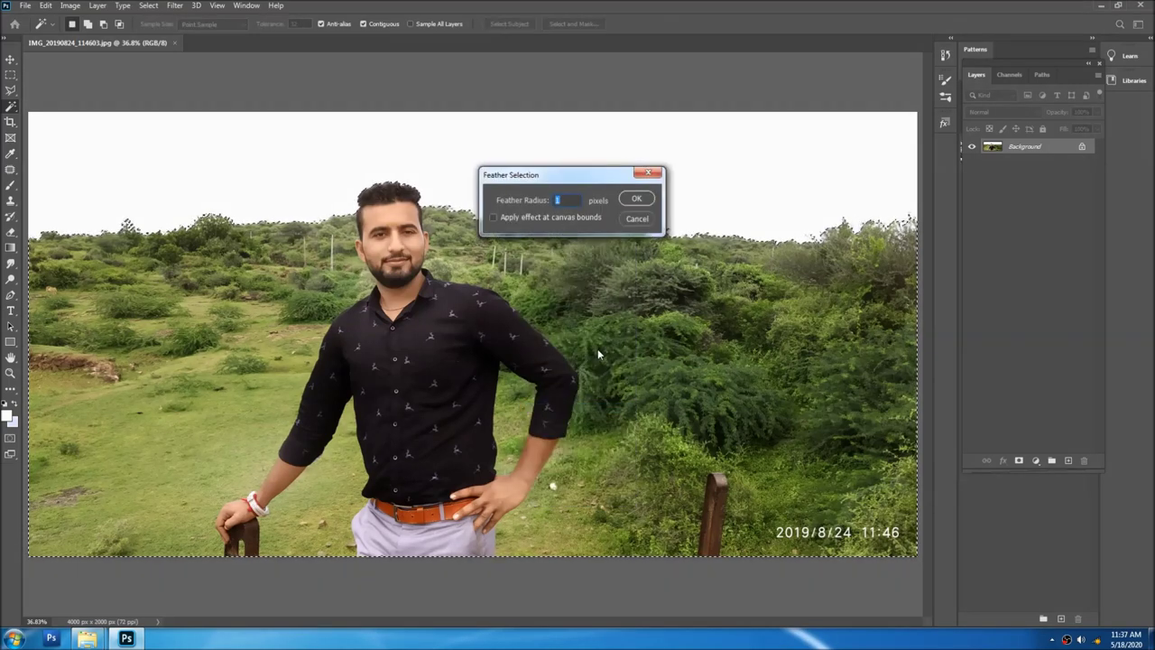
type("1.5")
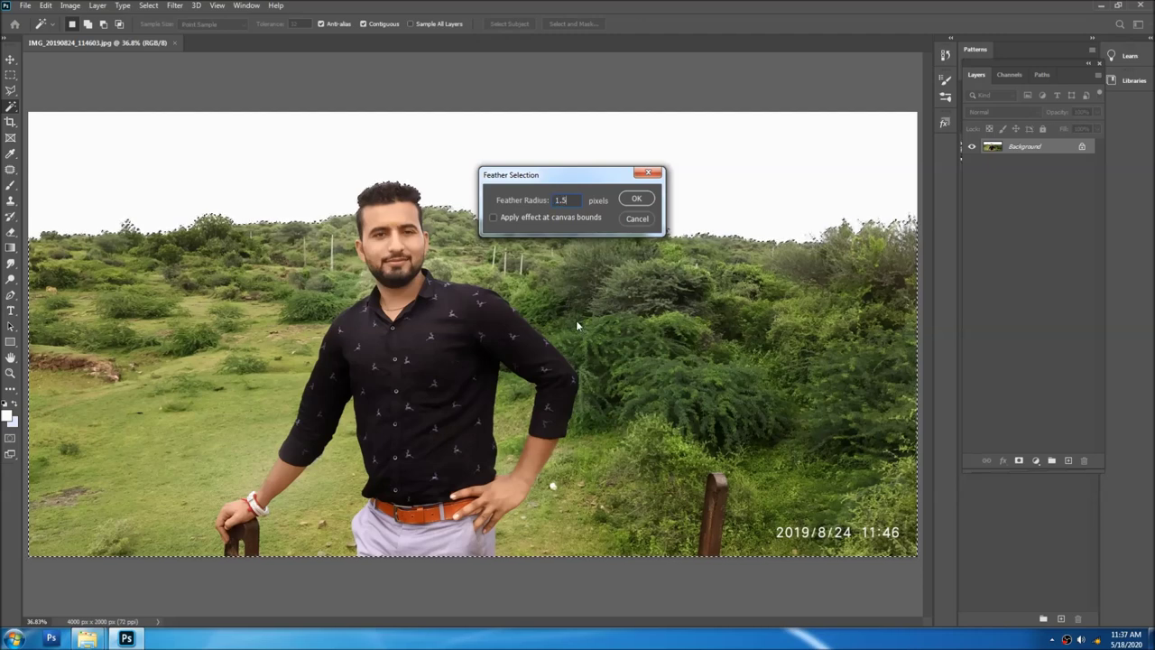
key("Return")
- Copy the selection onto Layer 1 and hide the Background to check the cutout
key("ctrl+j")
left_click(972, 162)
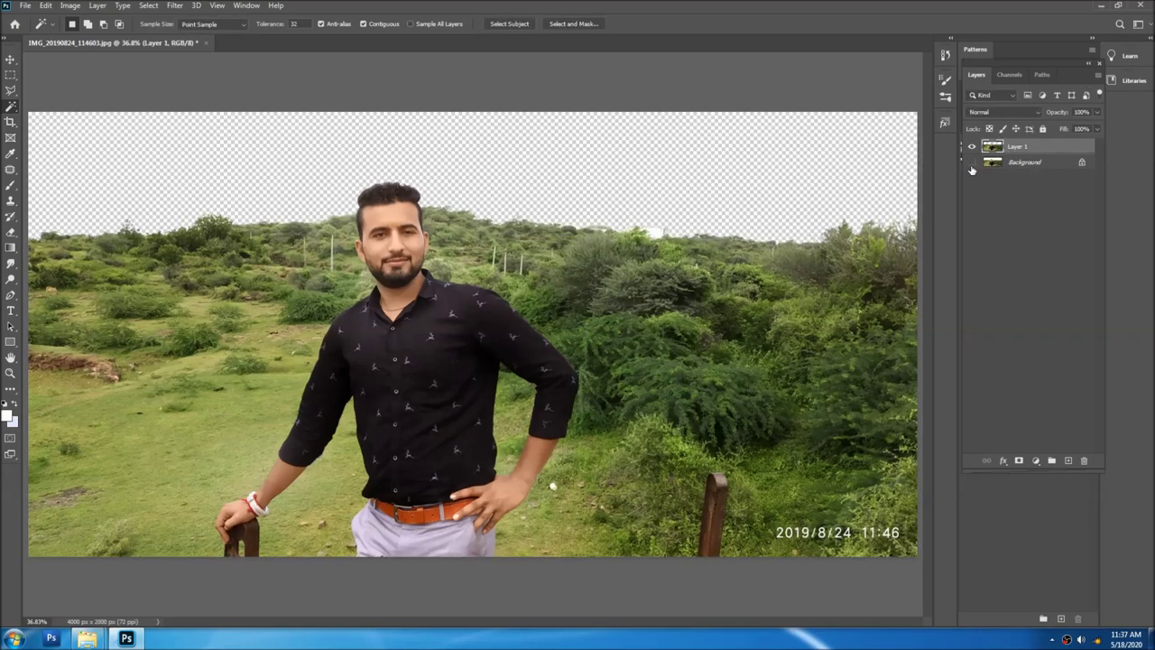
key("v")
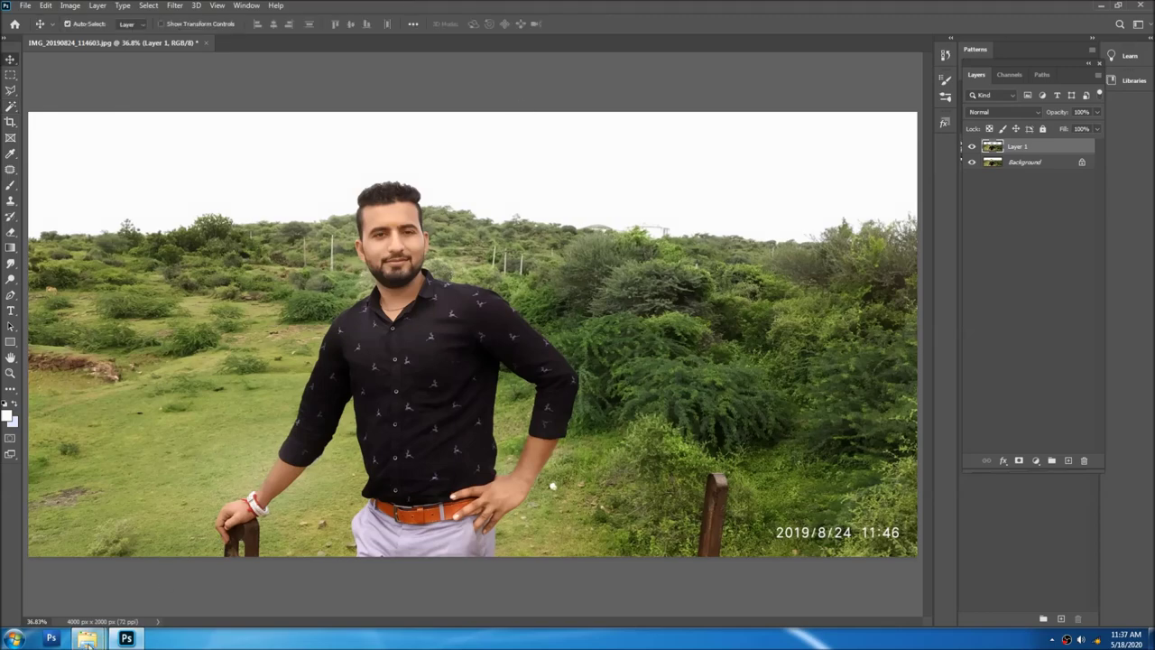
mouse_move(86, 638)
left_click(74, 577)
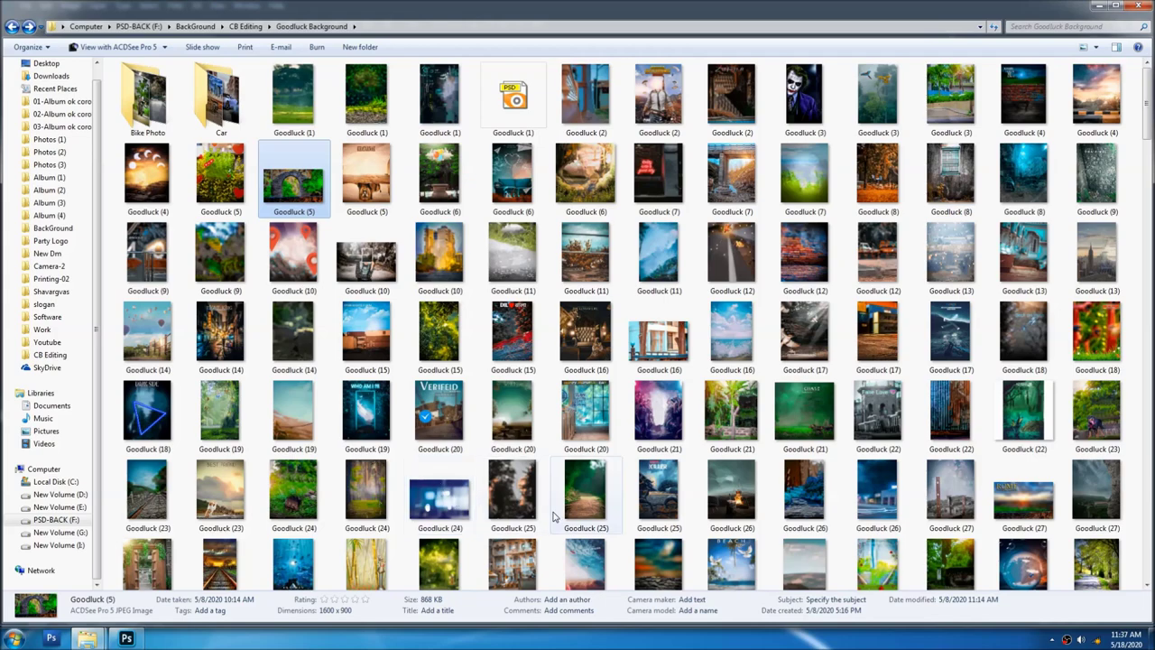
- Scroll through the backdrop images in the Goodluck Background folder
scroll(559, 514, "down", 10)
scroll(962, 582, "up", 10)
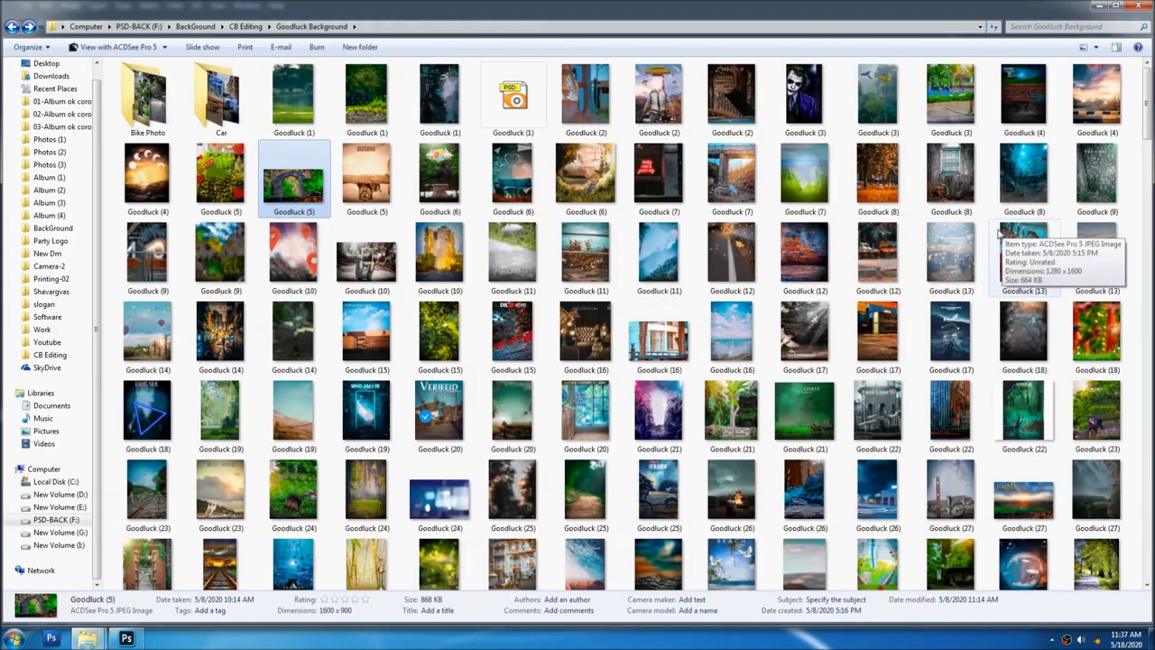
scroll(1000, 233, "down", 4)
scroll(975, 271, "down", 3)
scroll(959, 309, "down", 3)
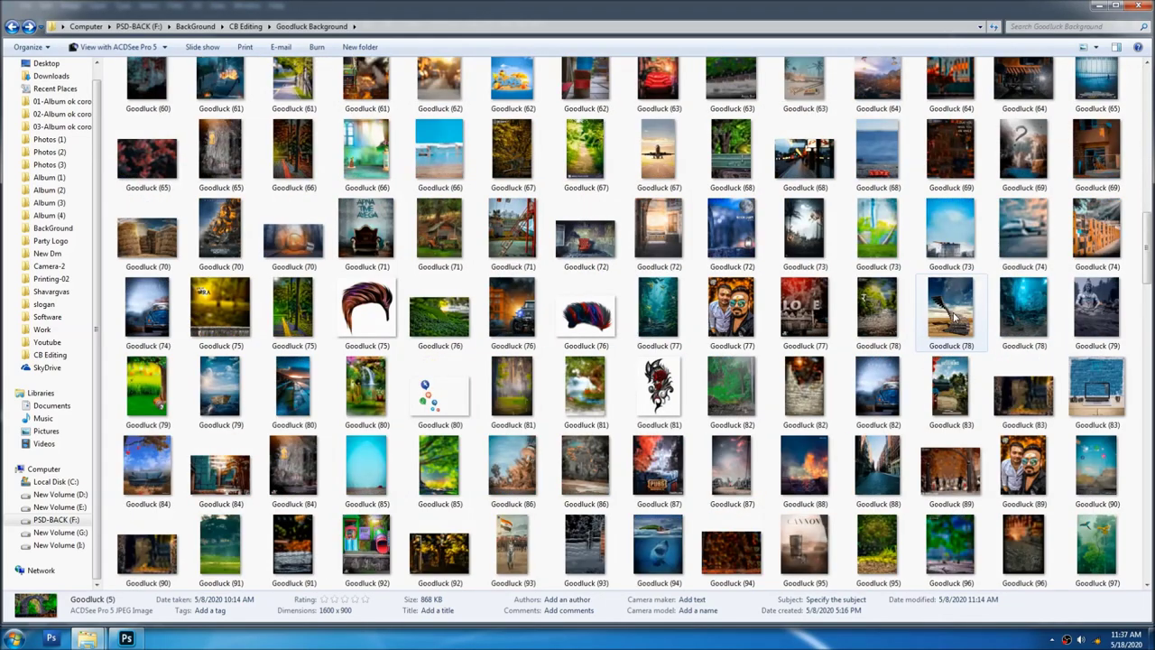
scroll(954, 313, "down", 5)
scroll(954, 311, "up", 4)
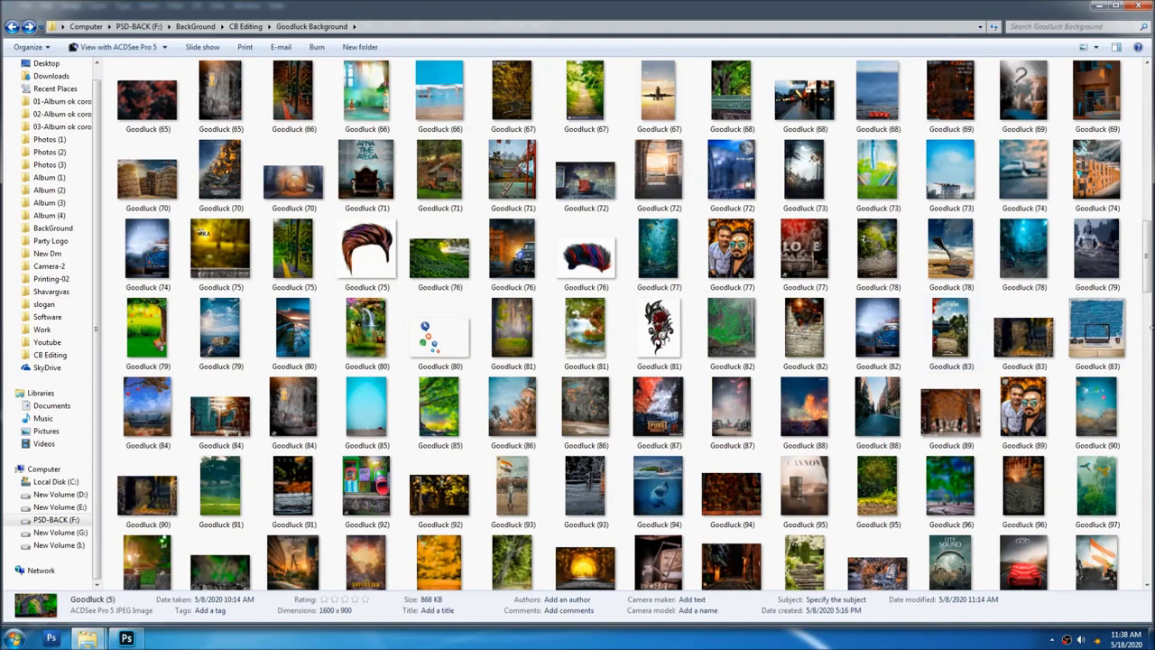
scroll(497, 344, "down", 5)
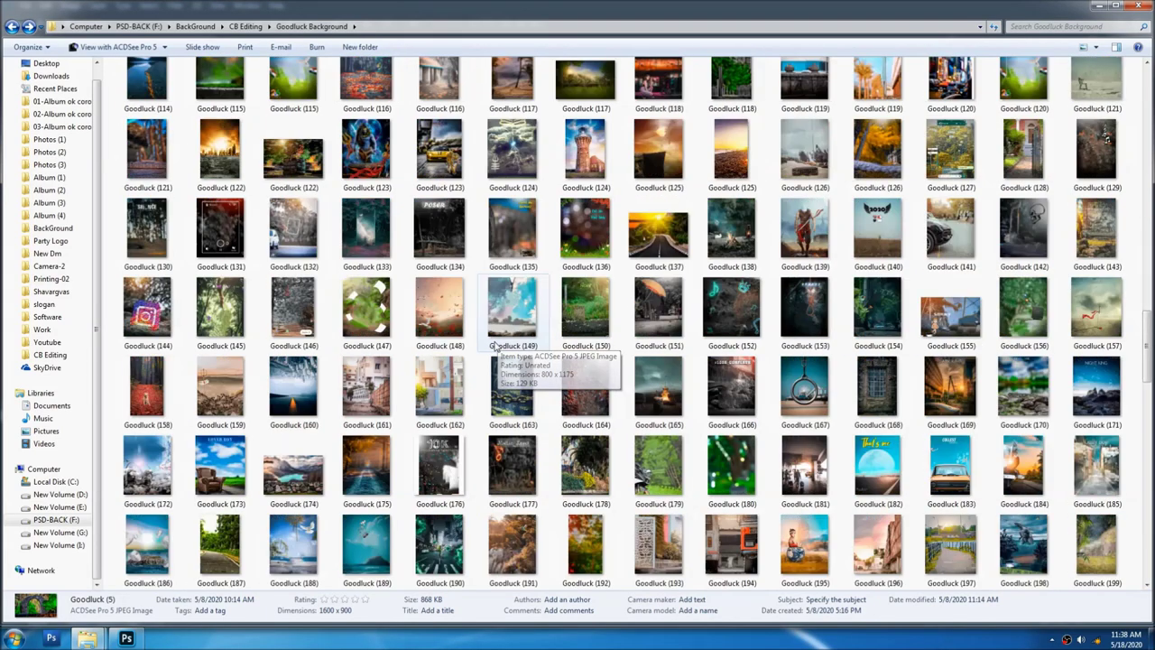
scroll(495, 347, "down", 5)
scroll(495, 347, "down", 4)
scroll(494, 361, "down", 4)
scroll(494, 368, "down", 3)
scroll(493, 368, "up", 2)
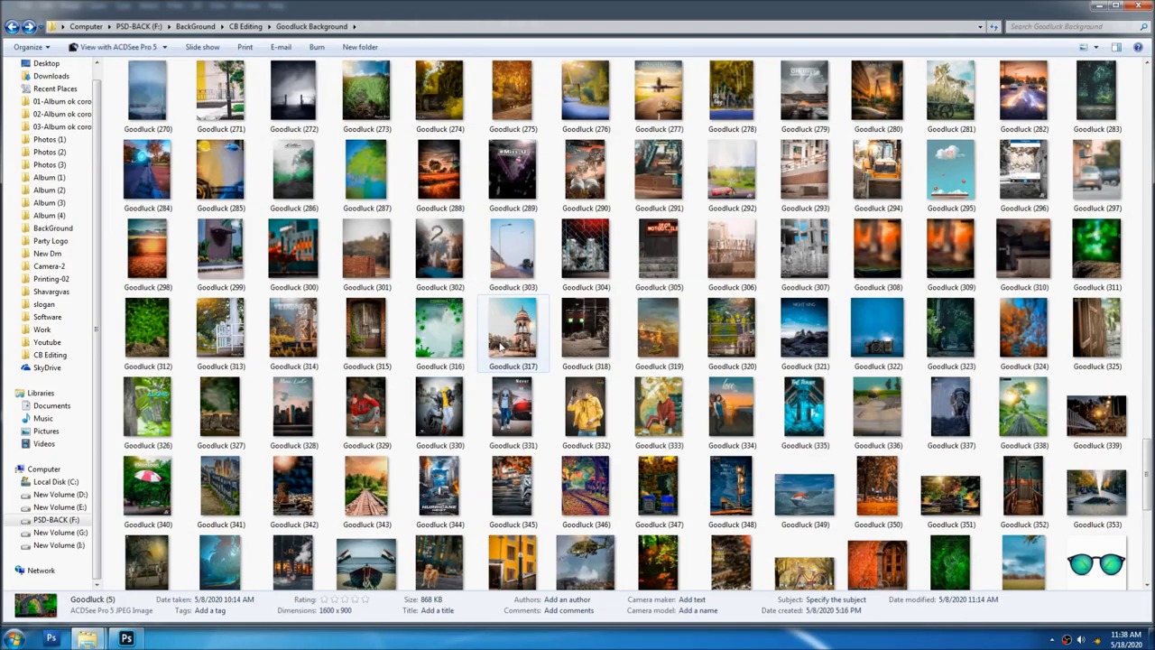
scroll(500, 345, "down", 2)
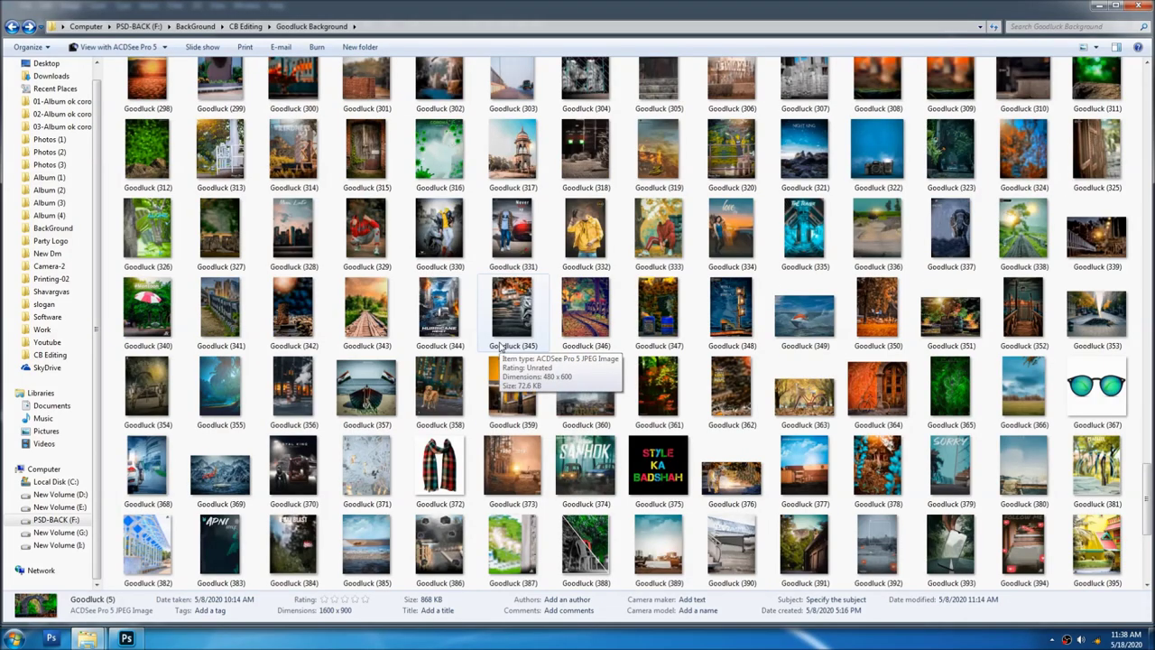
scroll(499, 348, "up", 5)
scroll(499, 348, "up", 5)
scroll(499, 347, "up", 4)
scroll(499, 348, "up", 4)
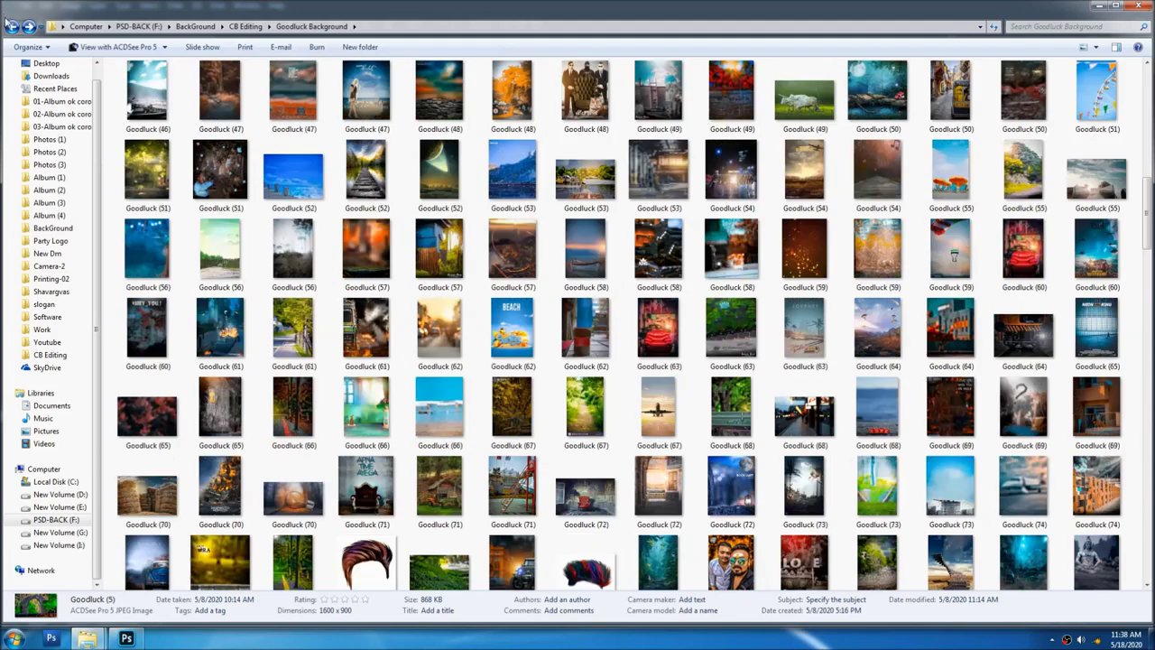
- Go back to CB Editing and browse the 700 Full HD background folder's images
left_click(13, 27)
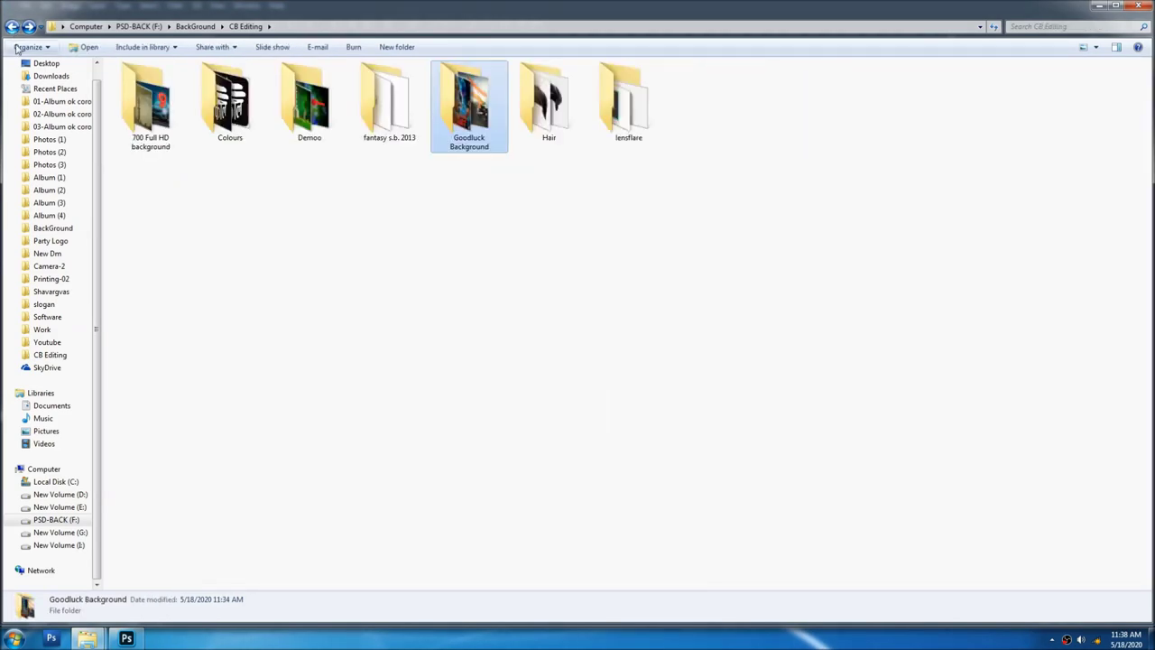
double_click(150, 104)
scroll(884, 418, "down", 5)
scroll(884, 419, "down", 5)
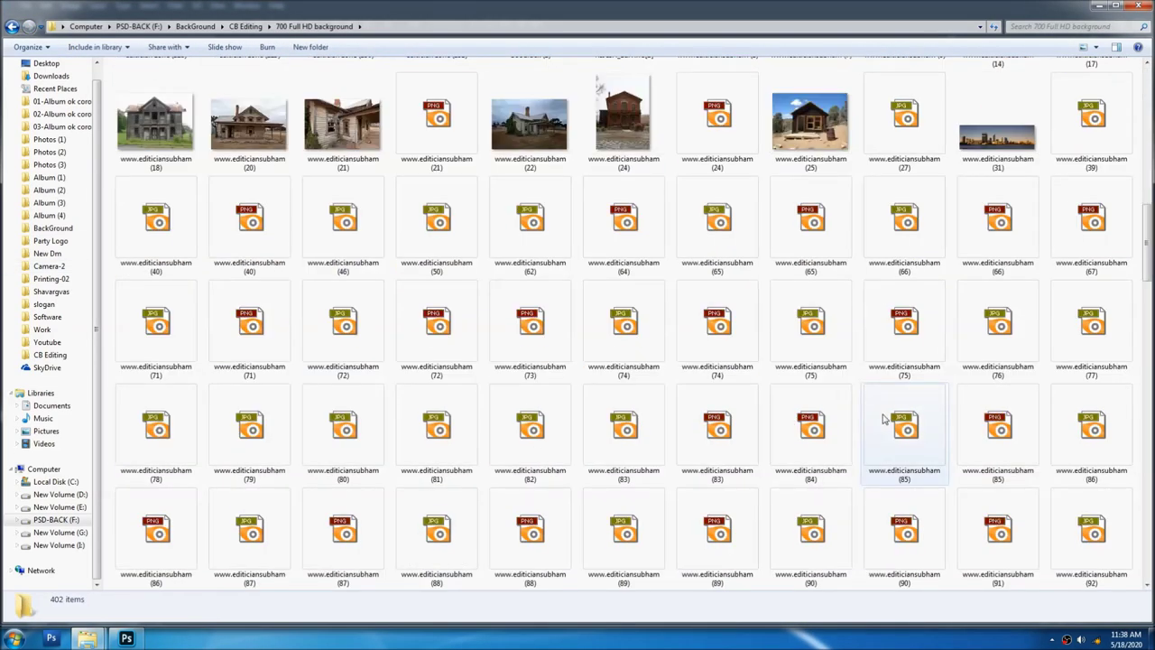
scroll(884, 419, "down", 10)
scroll(885, 419, "down", 3)
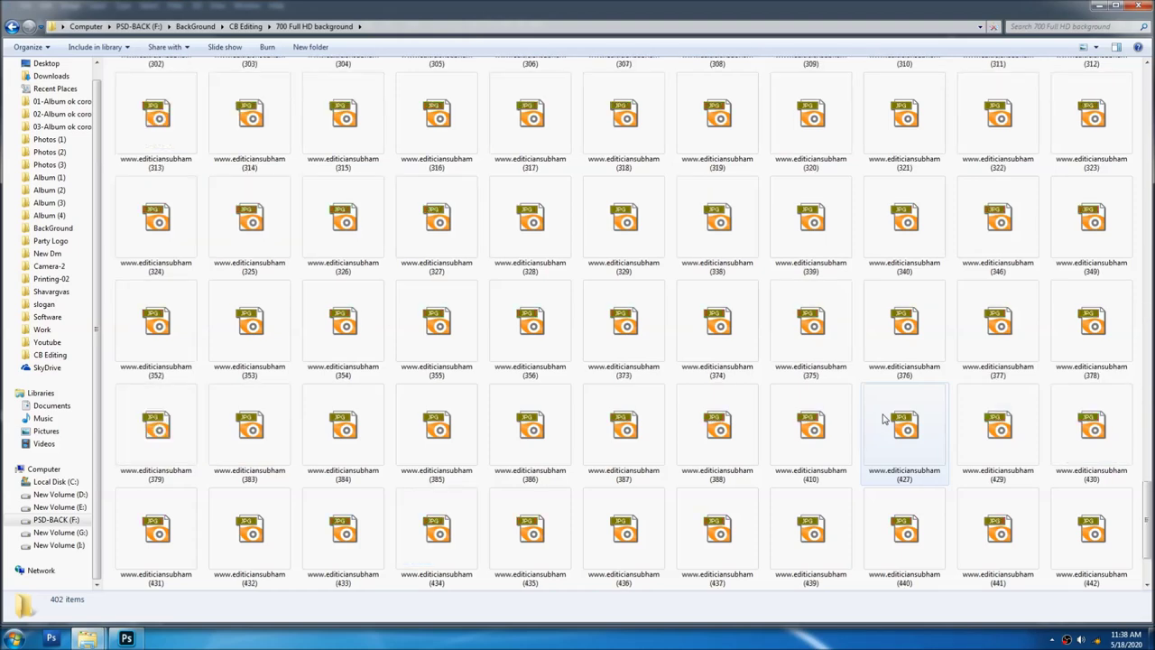
scroll(884, 418, "up", 8)
scroll(884, 419, "up", 5)
scroll(883, 418, "down", 5)
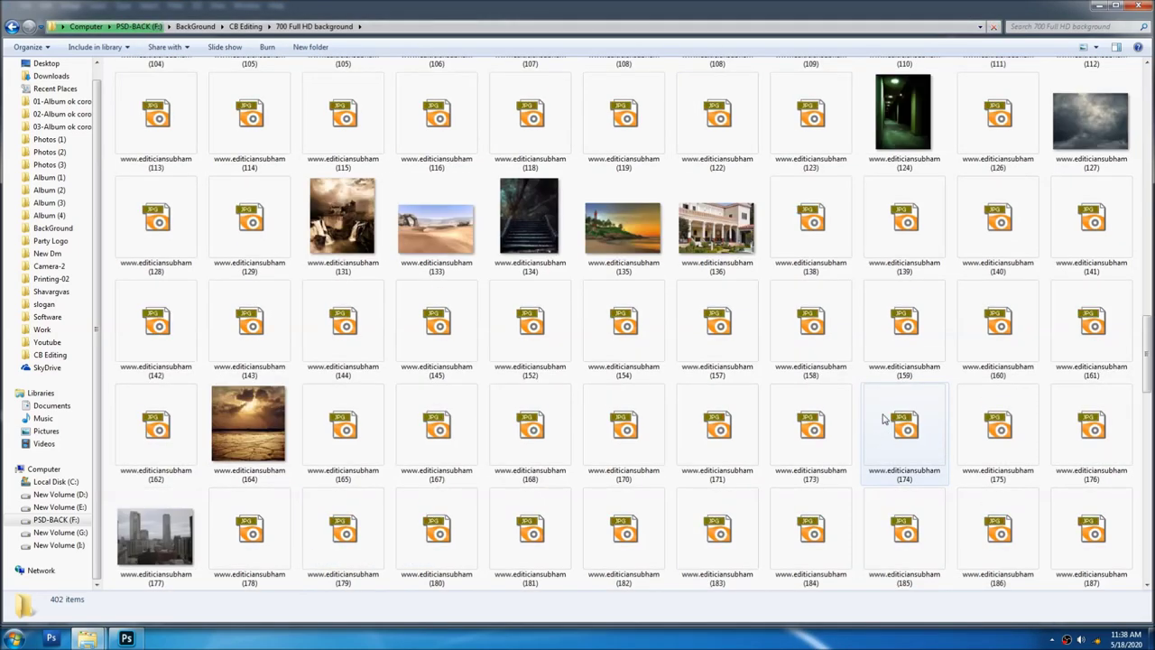
scroll(883, 418, "up", 5)
scroll(883, 417, "down", 5)
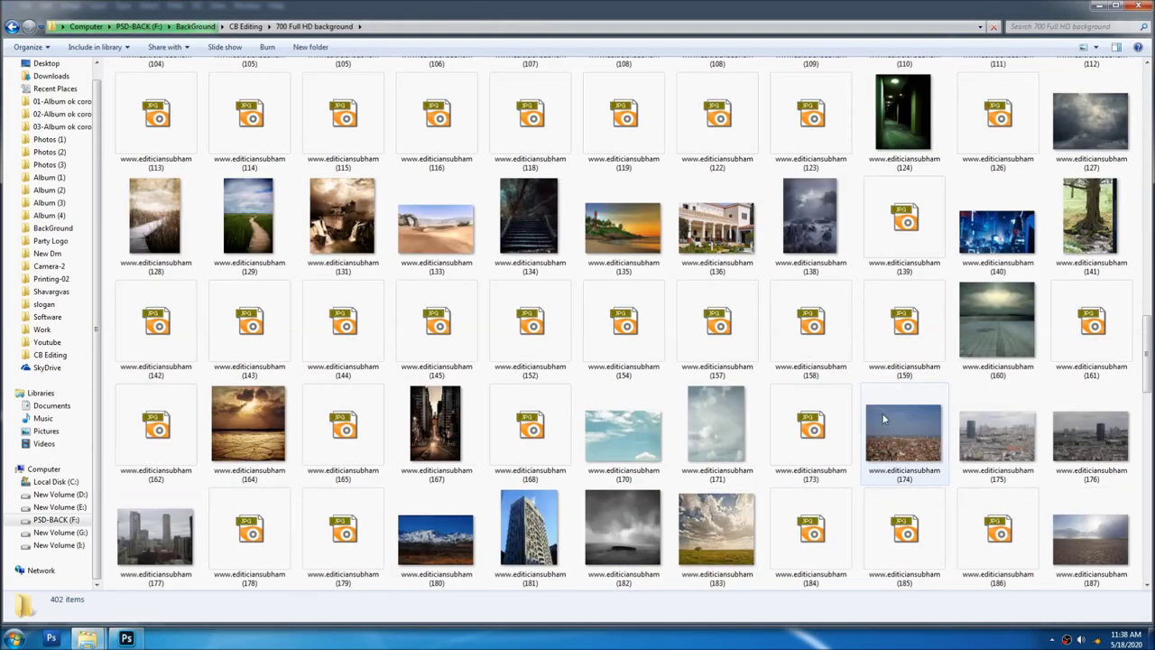
- Paste the birds sky image into the portrait as a layer below the landscape cutout
mouse_move(948, 245)
left_mouse_down()
mouse_move(155, 264)
mouse_move(548, 12)
left_mouse_up()
key("alt+Tab")
key("ctrl+c")
key("ctrl+w")
key("ctrl+v")
key("ctrl+bracketleft")
- Free-transform the sky to span the top of the photo, then patch out one bird
key("ctrl+t")
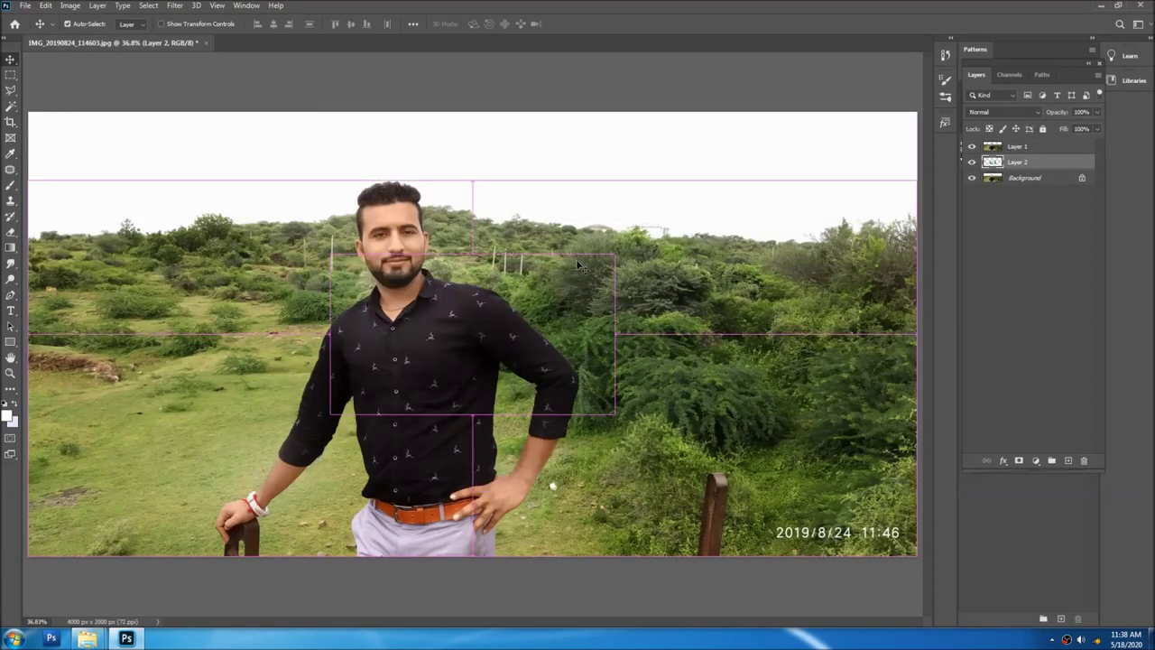
left_click_drag(615, 255, 921, 79)
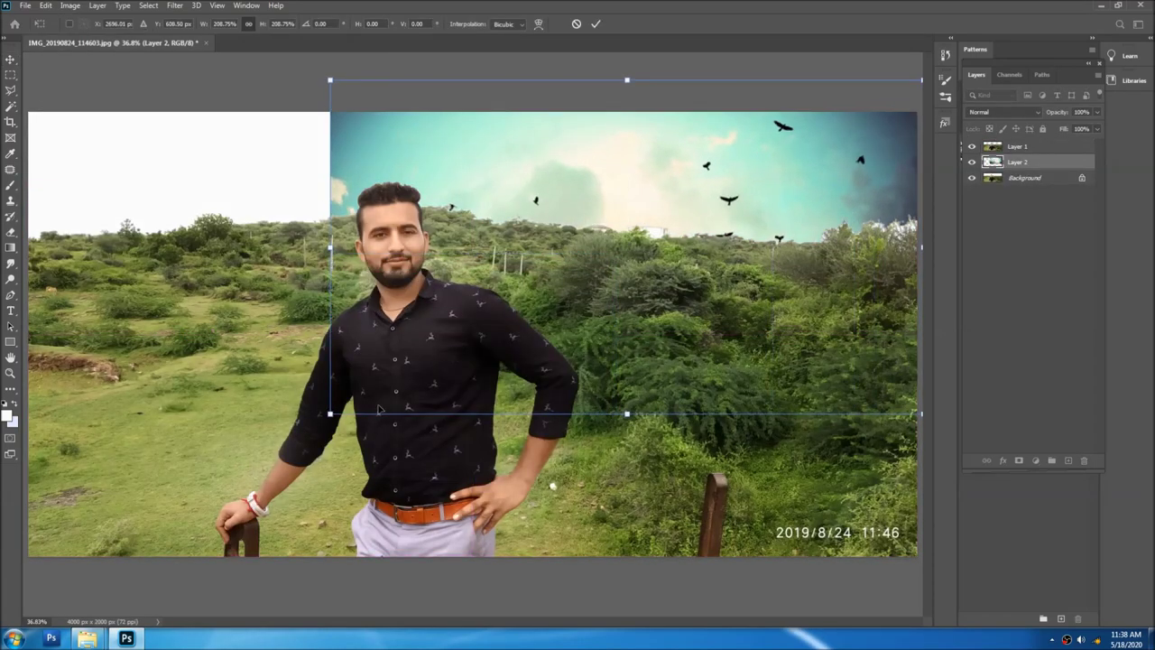
left_click_drag(330, 415, 5, 508)
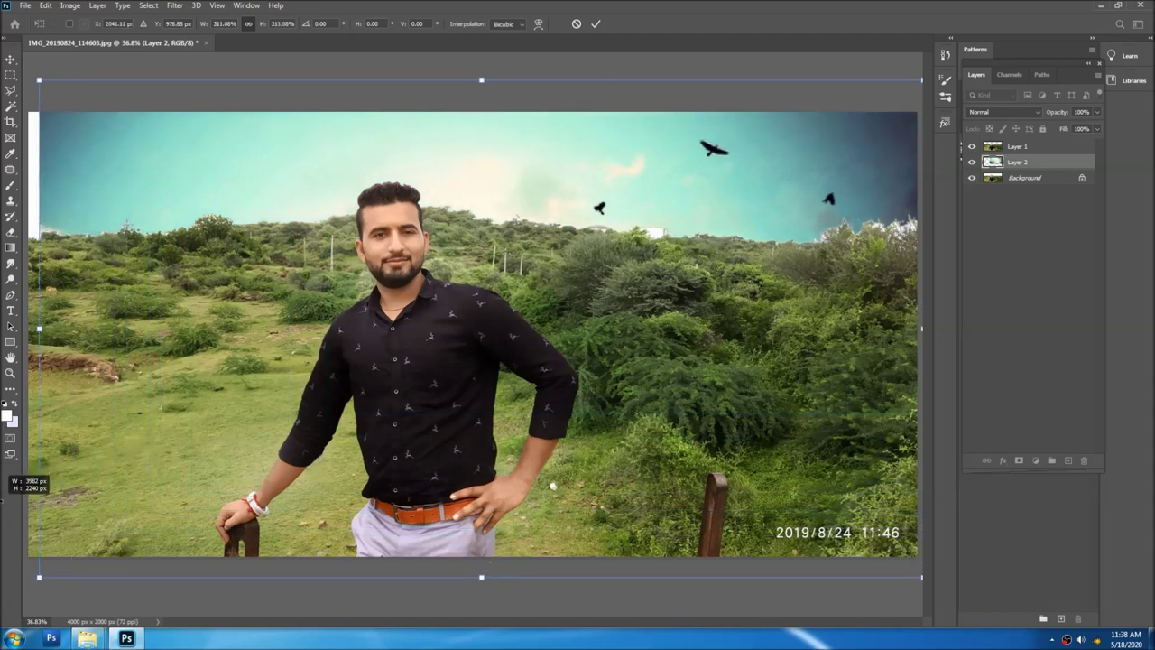
key("ctrl+minus")
mouse_move(600, 283)
left_mouse_down()
mouse_move(600, 260)
mouse_move(581, 261)
left_mouse_up()
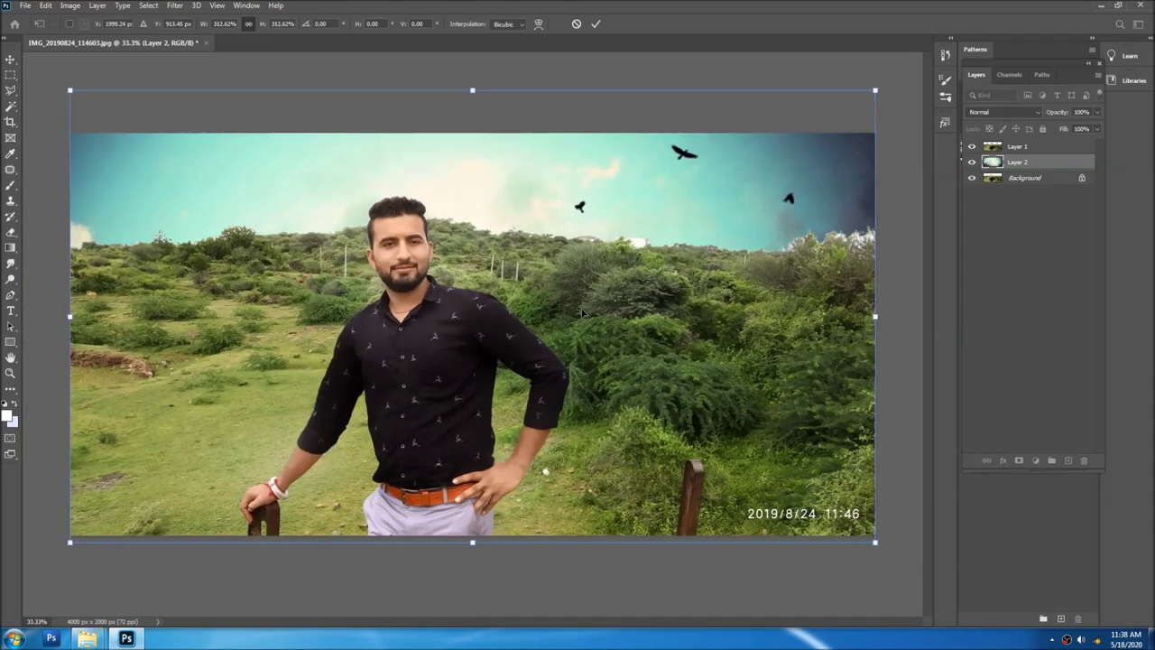
left_click_drag(580, 261, 583, 303)
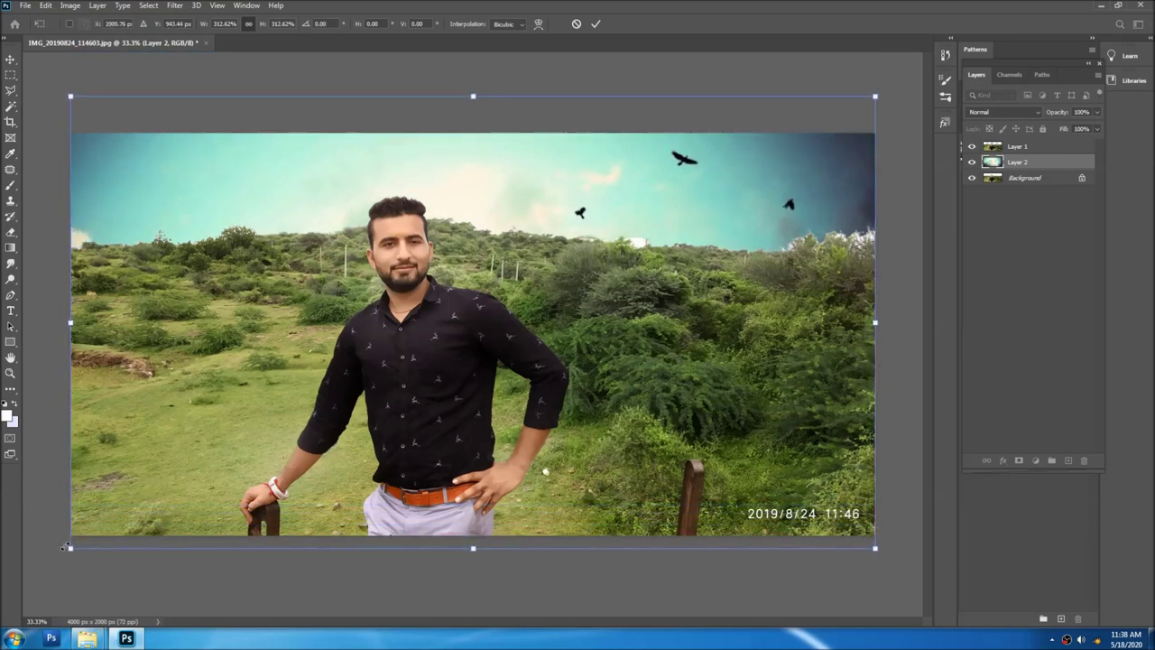
key("Return")
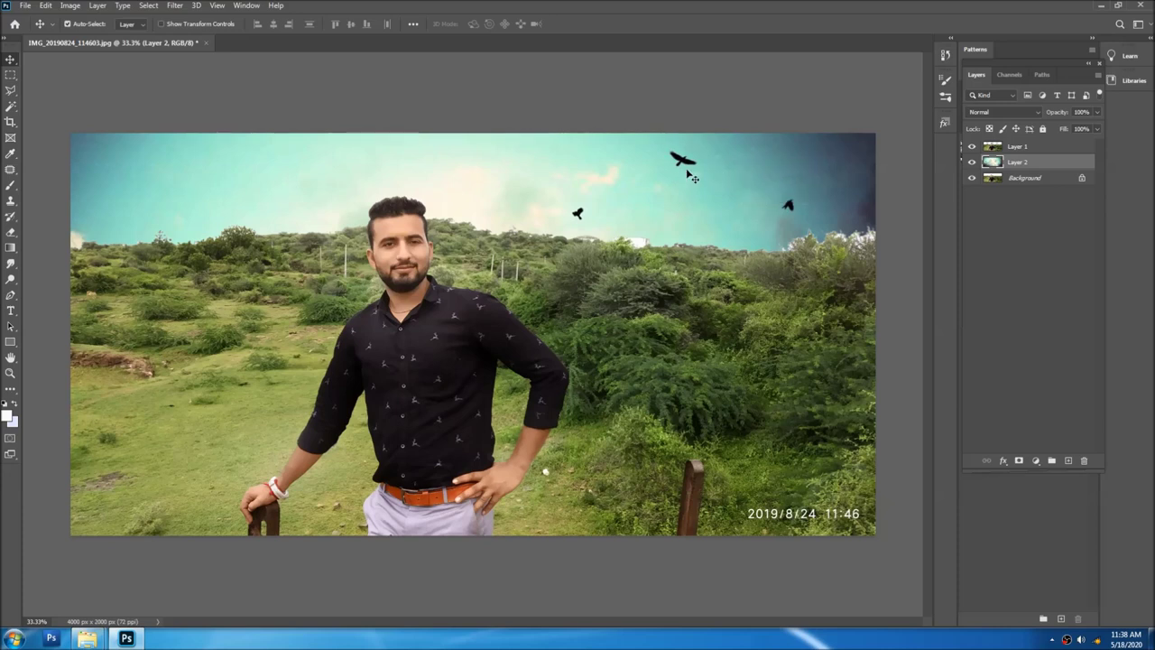
key("j")
left_click_drag(712, 163, 695, 208)
- Patch out the middle and right-hand birds from the sky
key("ctrl+d")
mouse_move(623, 196)
left_mouse_down()
mouse_move(606, 224)
mouse_move(573, 230)
mouse_move(618, 193)
mouse_move(603, 201)
mouse_move(621, 209)
left_mouse_up()
key("ctrl+d")
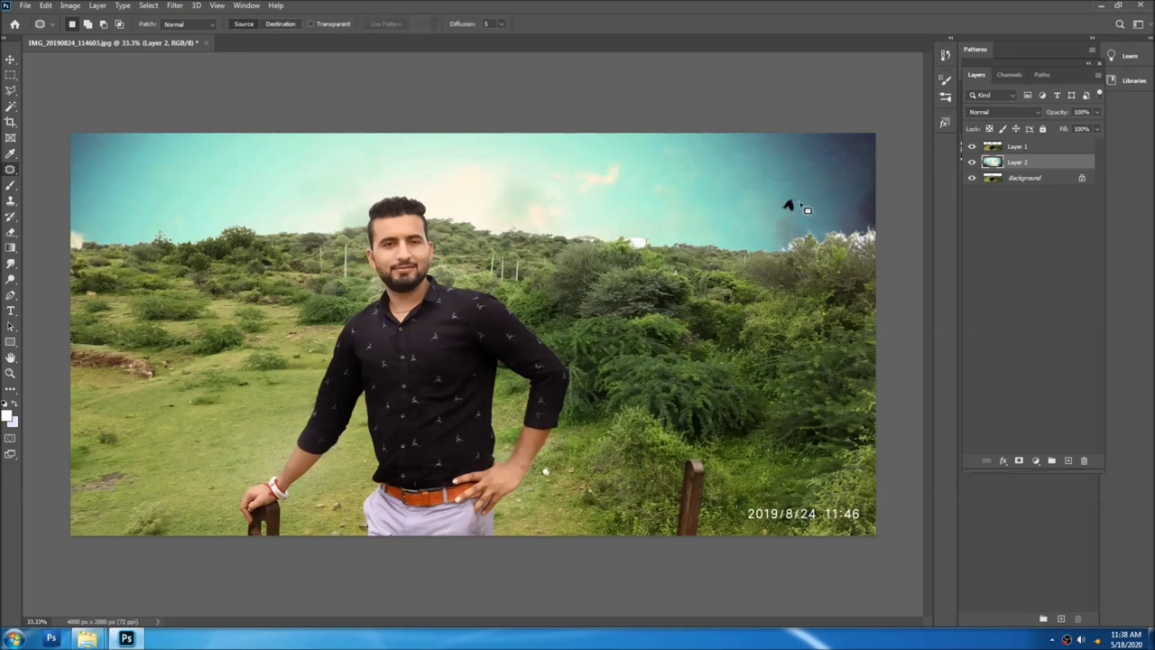
left_click_drag(783, 198, 793, 205)
- Stretch the sky layer so it reaches the photo's left edge
key("v")
left_click_drag(520, 190, 574, 197)
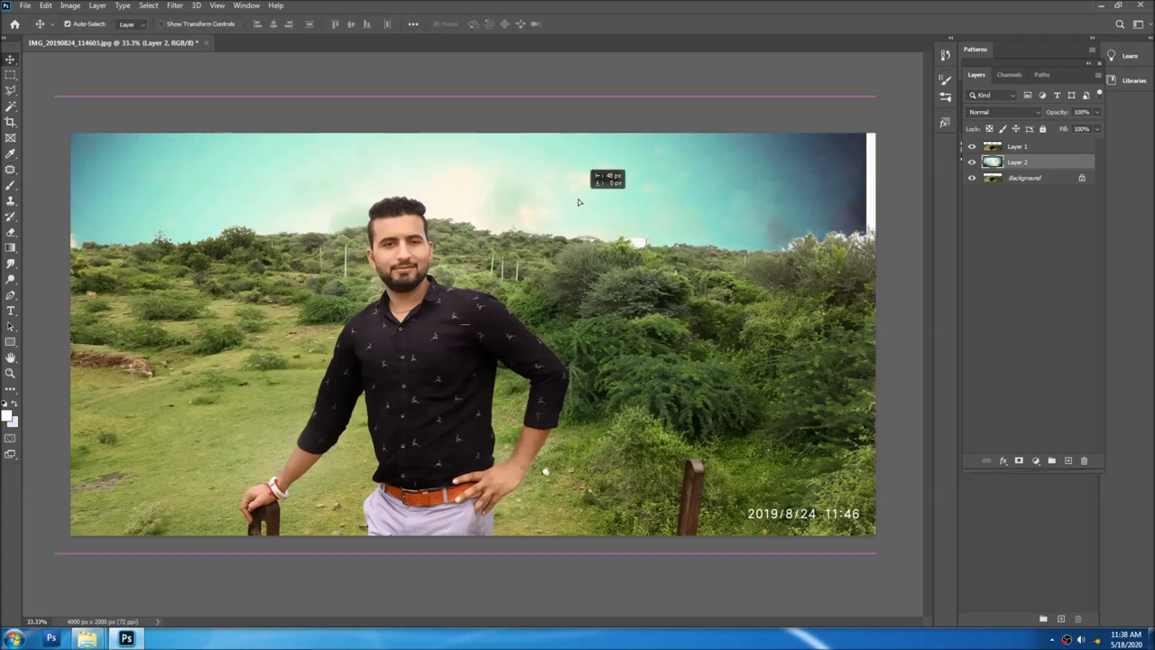
key("ctrl+z")
key("ctrl+t")
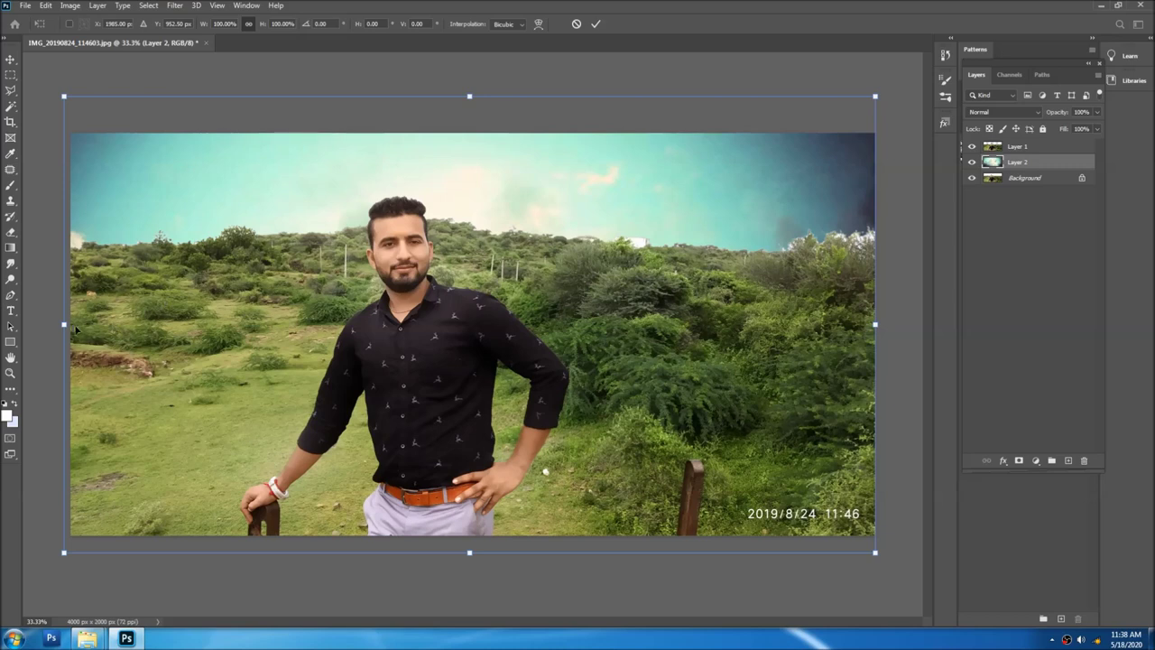
left_click_drag(63, 324, 38, 323)
key("Return")
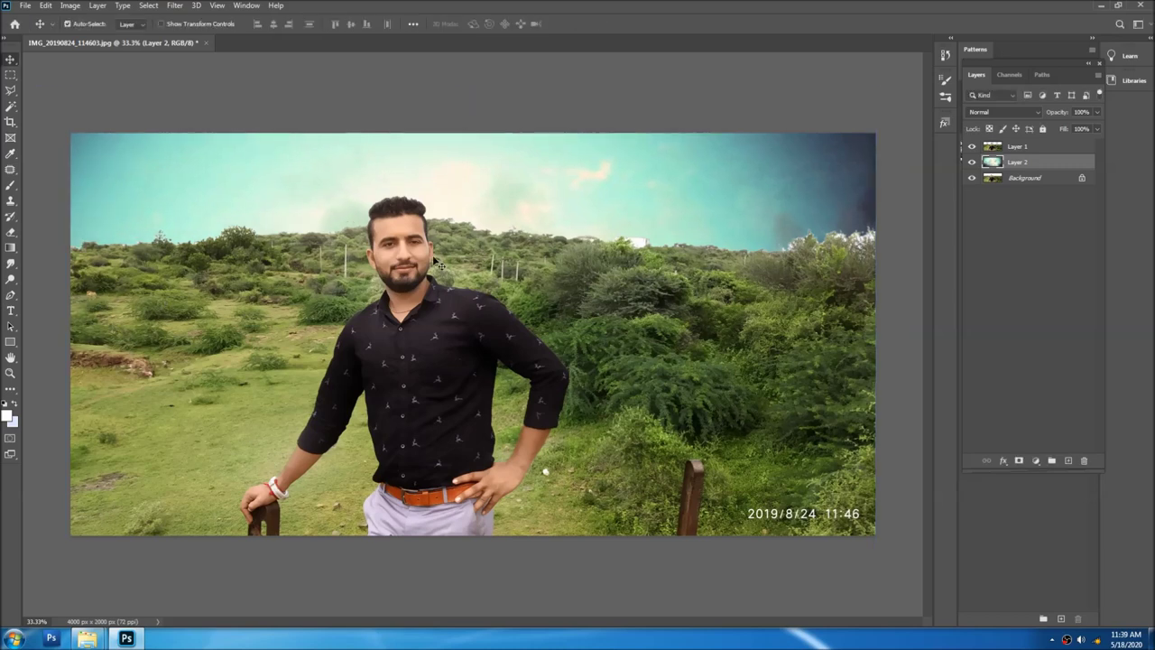
- Apply Colour Balance to the sky layer with midtones -13, +37, -52
key("ctrl+b")
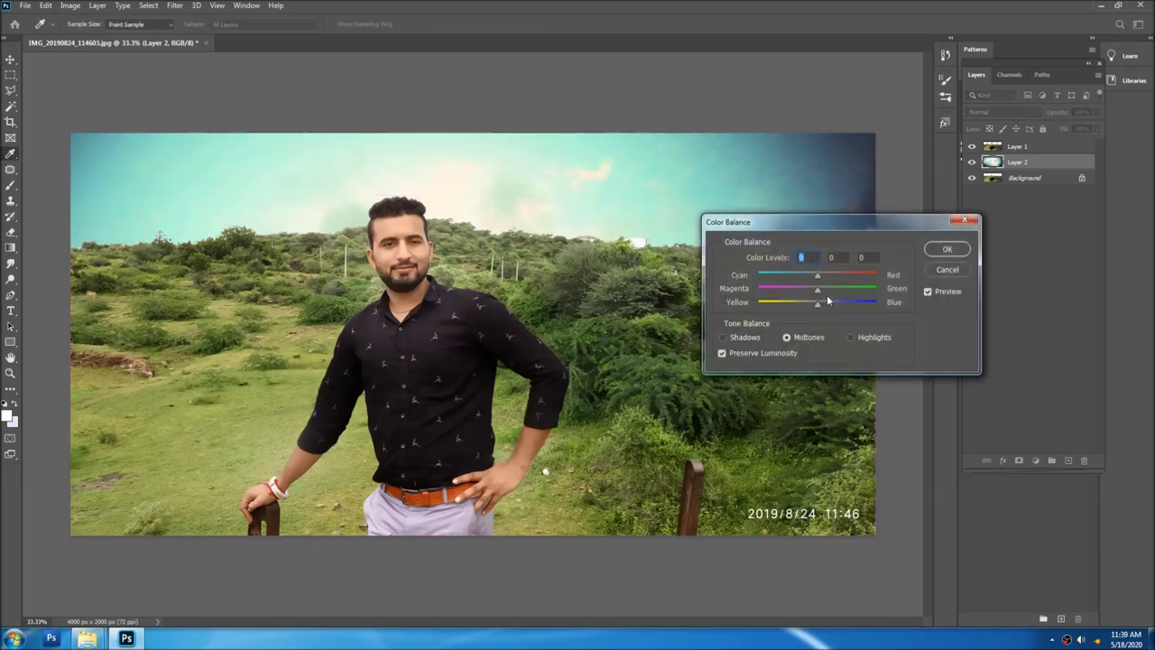
mouse_move(843, 290)
left_mouse_down()
mouse_move(855, 294)
mouse_move(790, 301)
mouse_move(799, 300)
left_mouse_up()
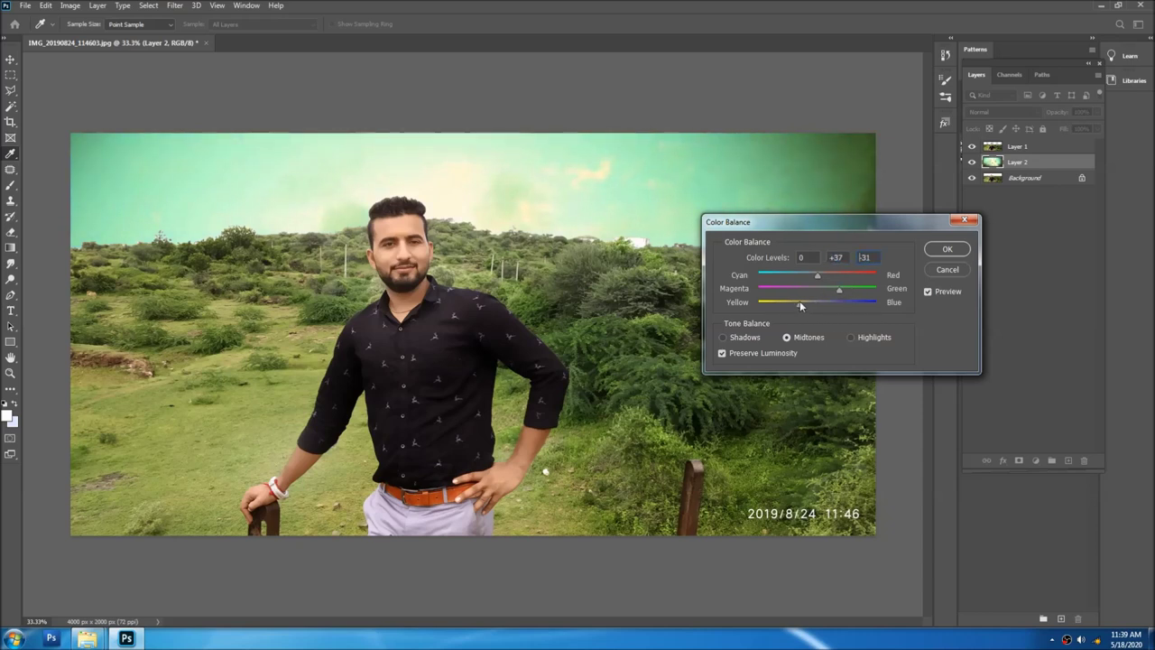
left_click(798, 275)
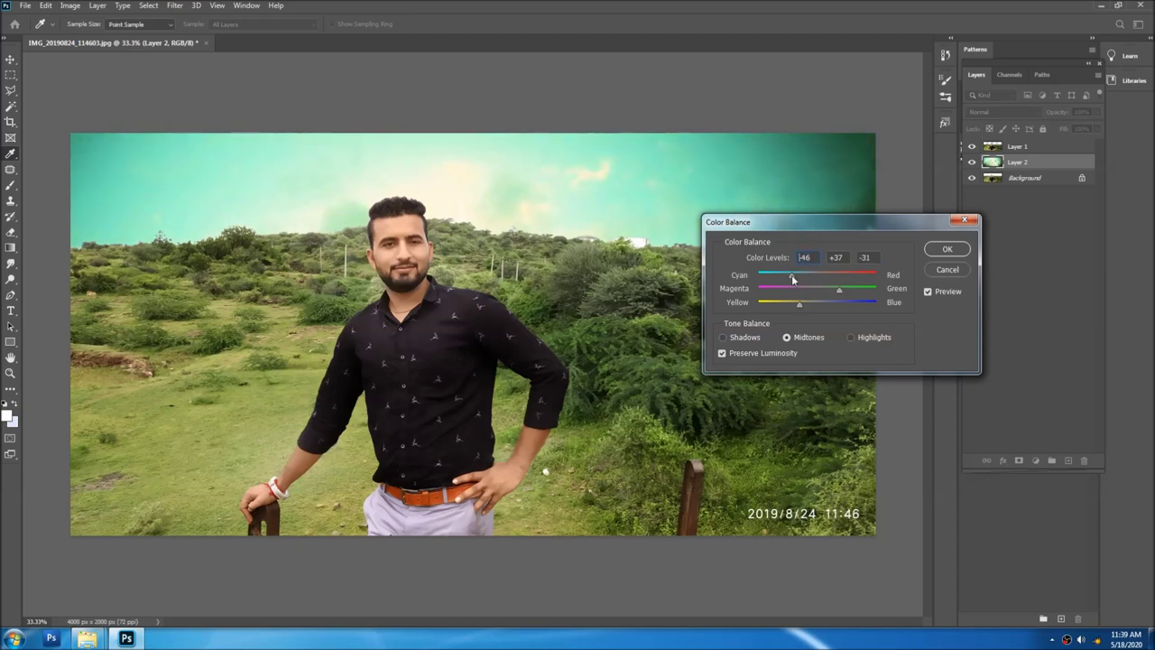
mouse_move(798, 303)
left_mouse_down()
mouse_move(788, 305)
mouse_move(810, 274)
left_mouse_up()
key("Return")
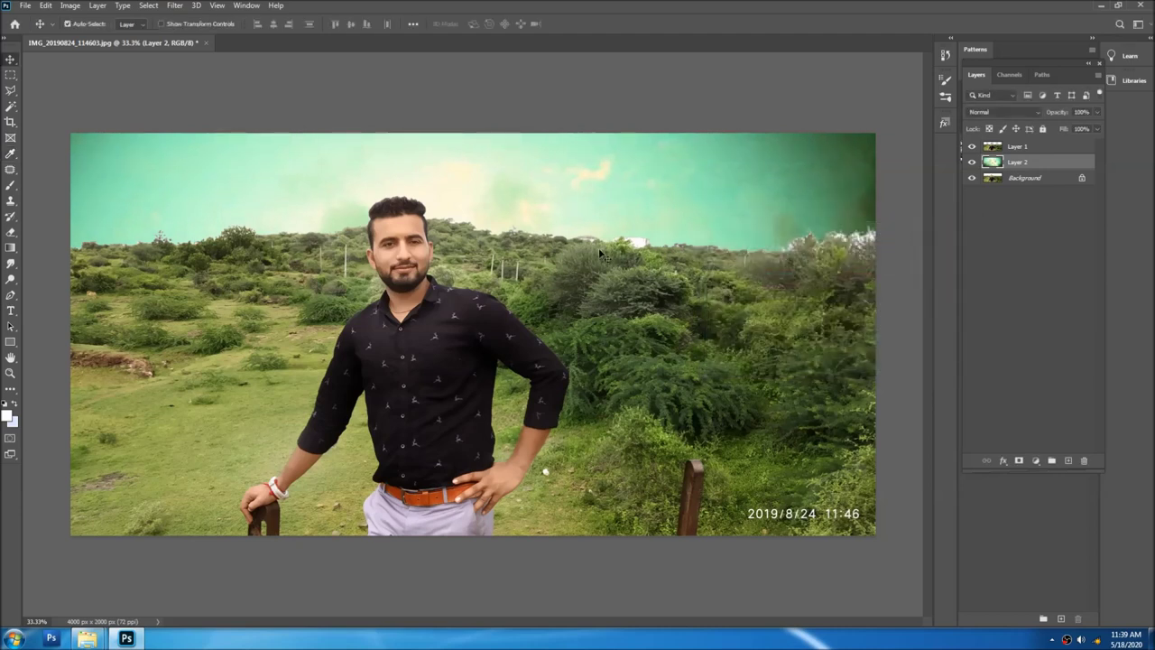
key("alt+bracketright")
- On the sky layer, erase the whitish bush tops along the skyline, keeping Normal blending
left_click(1018, 162)
left_click(997, 111)
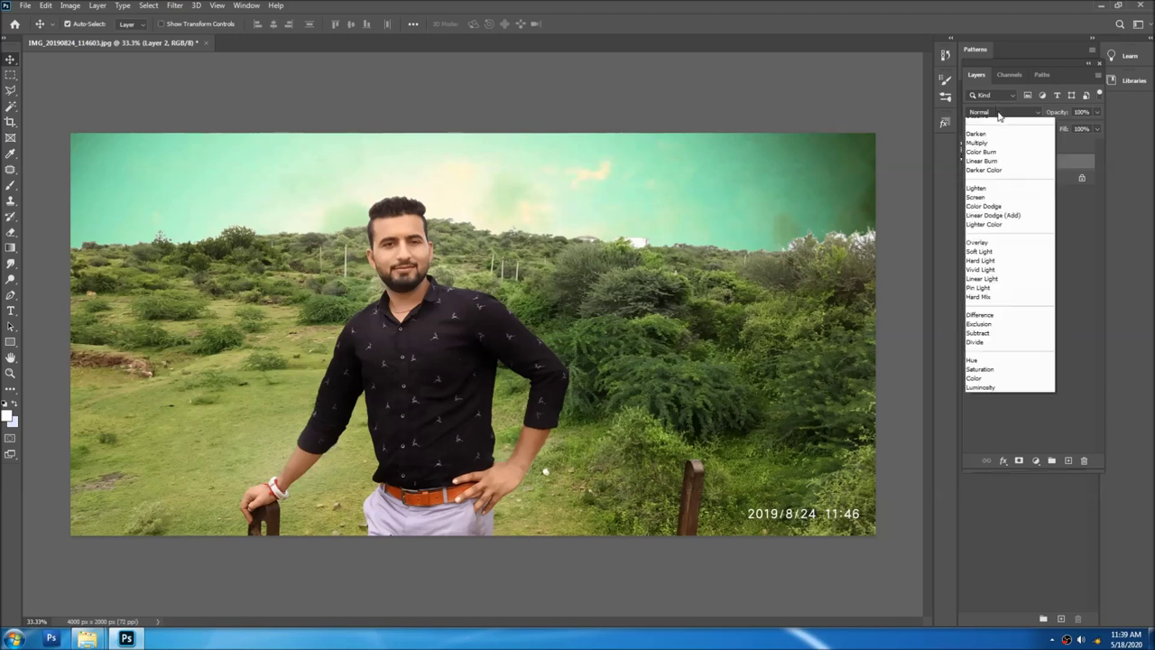
key("Escape")
mouse_move(1017, 145)
left_mouse_down()
mouse_move(657, 312)
mouse_move(679, 259)
left_mouse_up()
key("e")
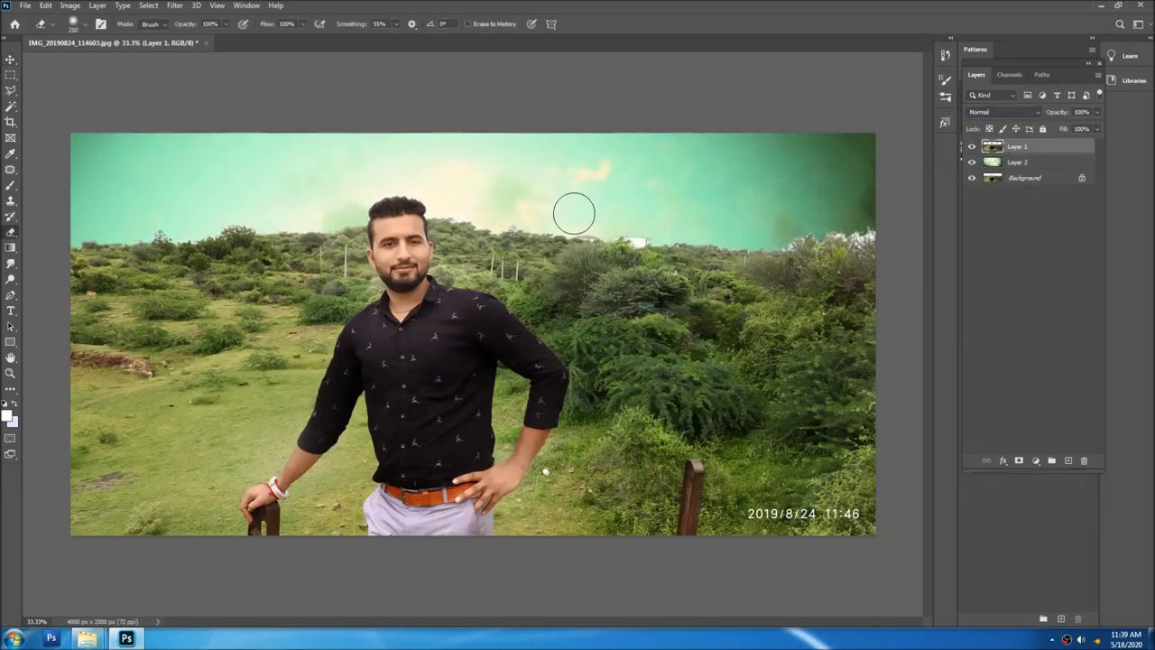
left_click_drag(858, 232, 903, 225)
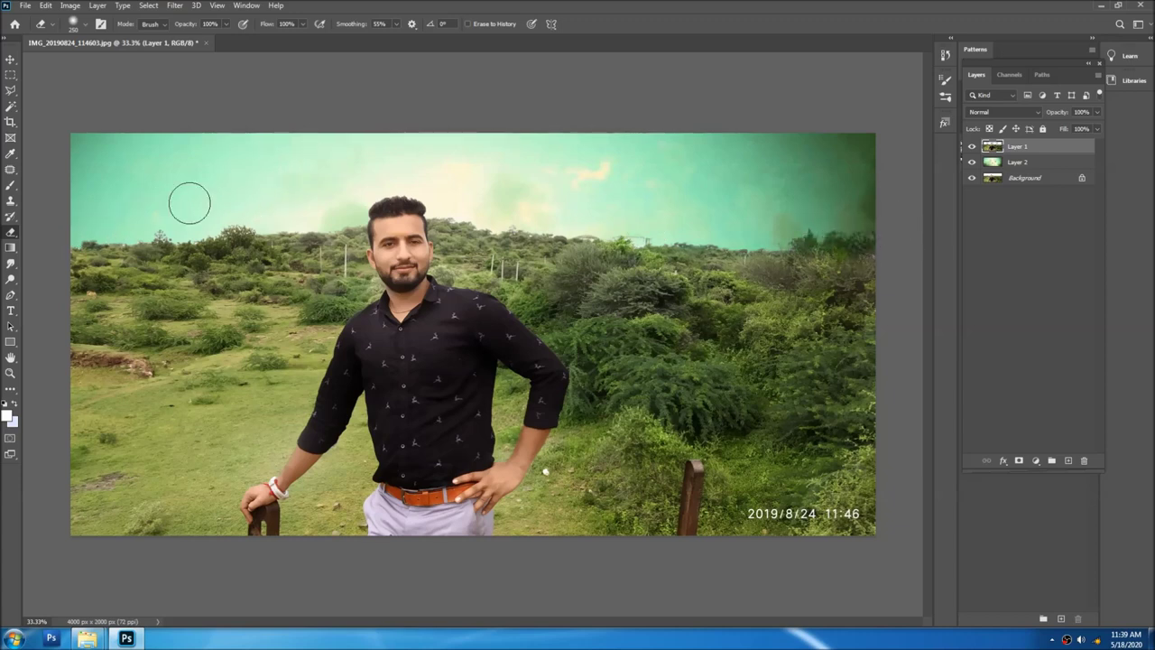
- Merge all visible layers into one image and duplicate it onto a new layer
key("v")
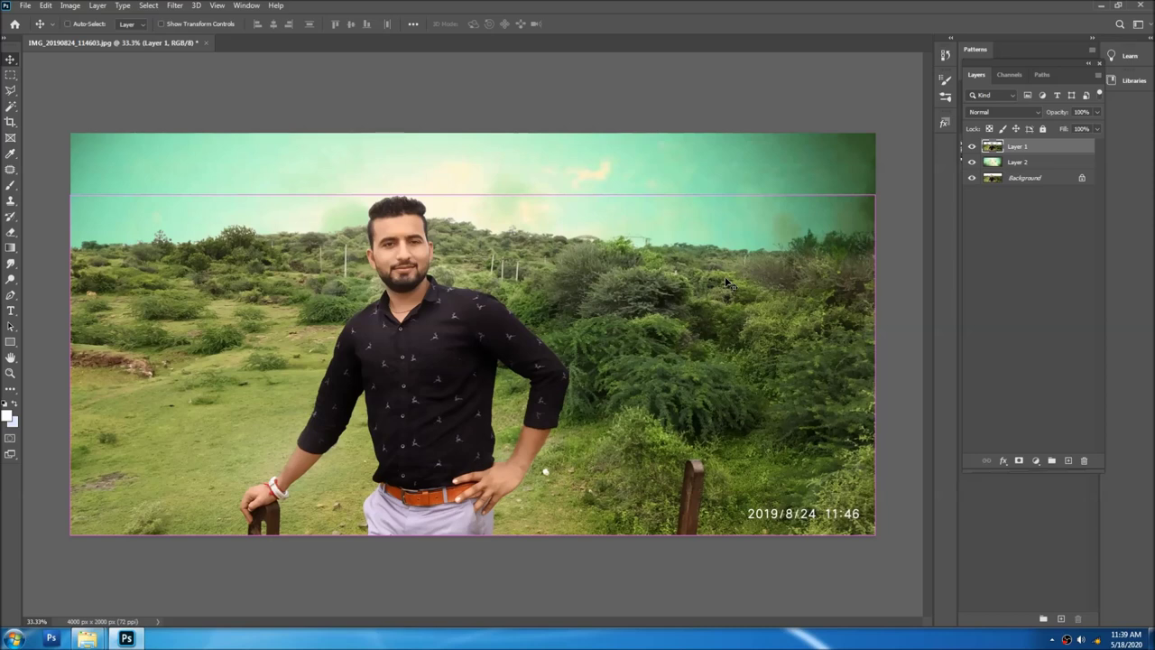
key("ctrl+shift+e")
key("ctrl+j")
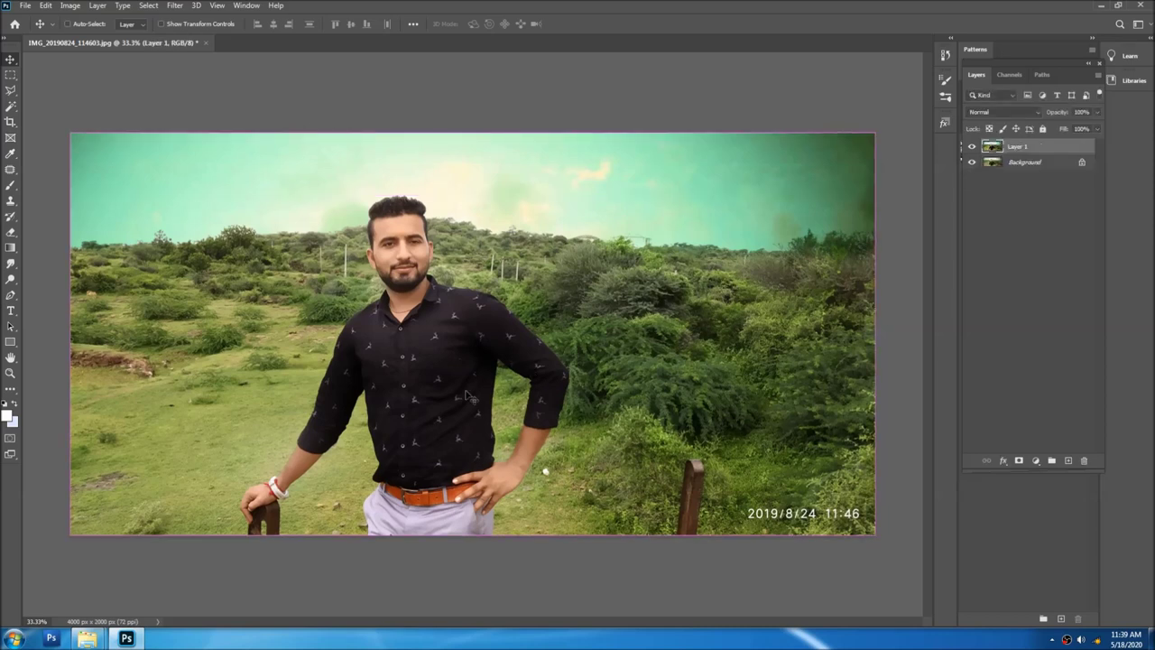
left_click(175, 6)
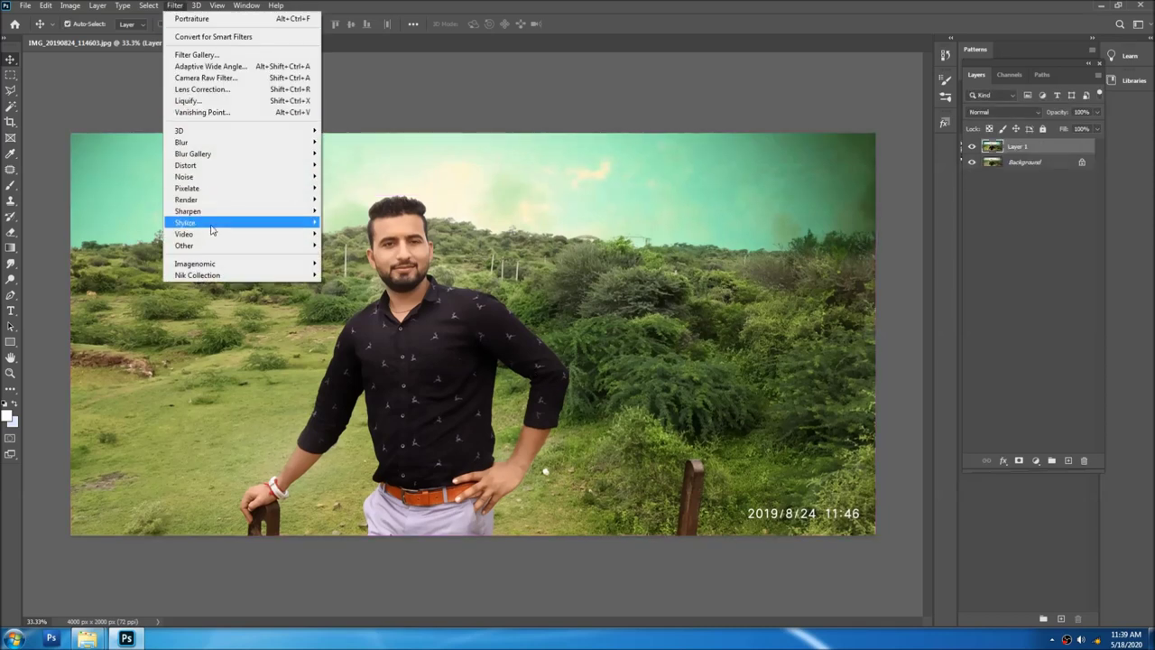
mouse_move(197, 274)
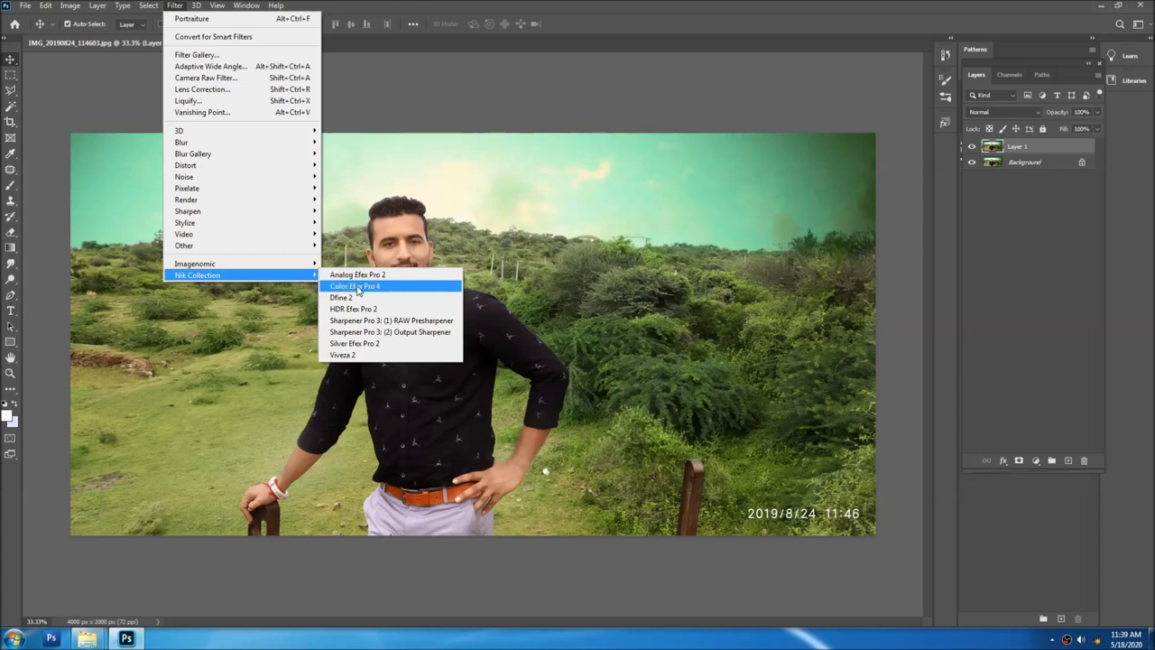
- Launch Color Efex Pro 4 from Filter > Nik Collection on the duplicate layer
left_click(354, 286)
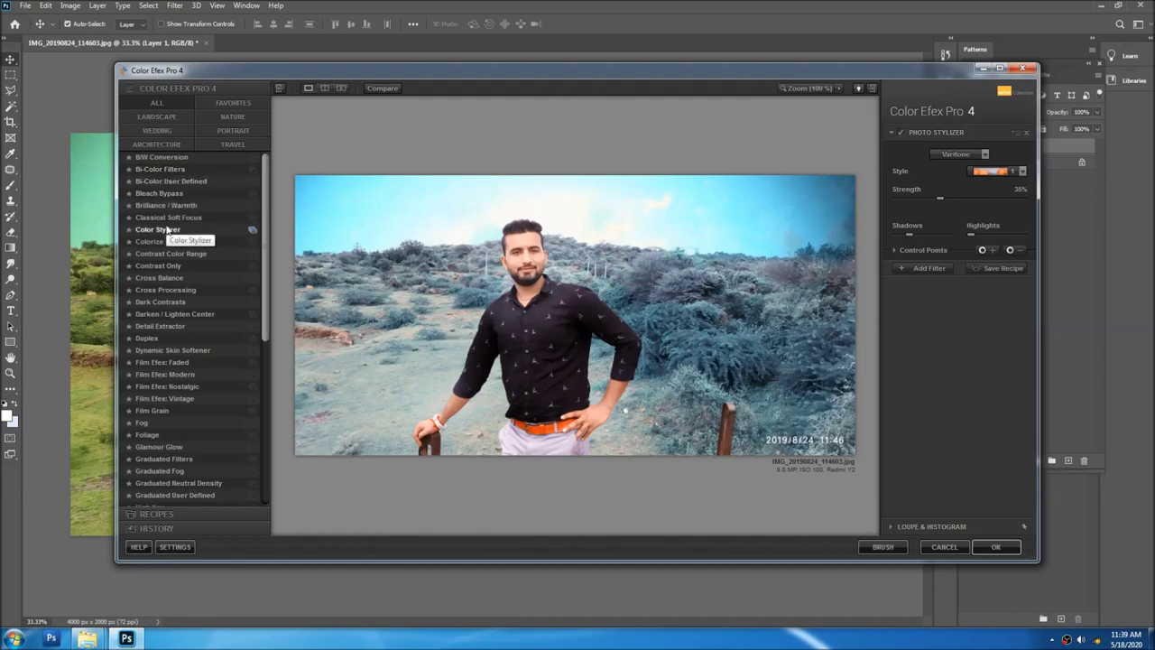
- Preview several filters, then raise Brilliance / Warmth's Warmth to reduce the cyan cast
left_click(164, 158)
left_click(162, 169)
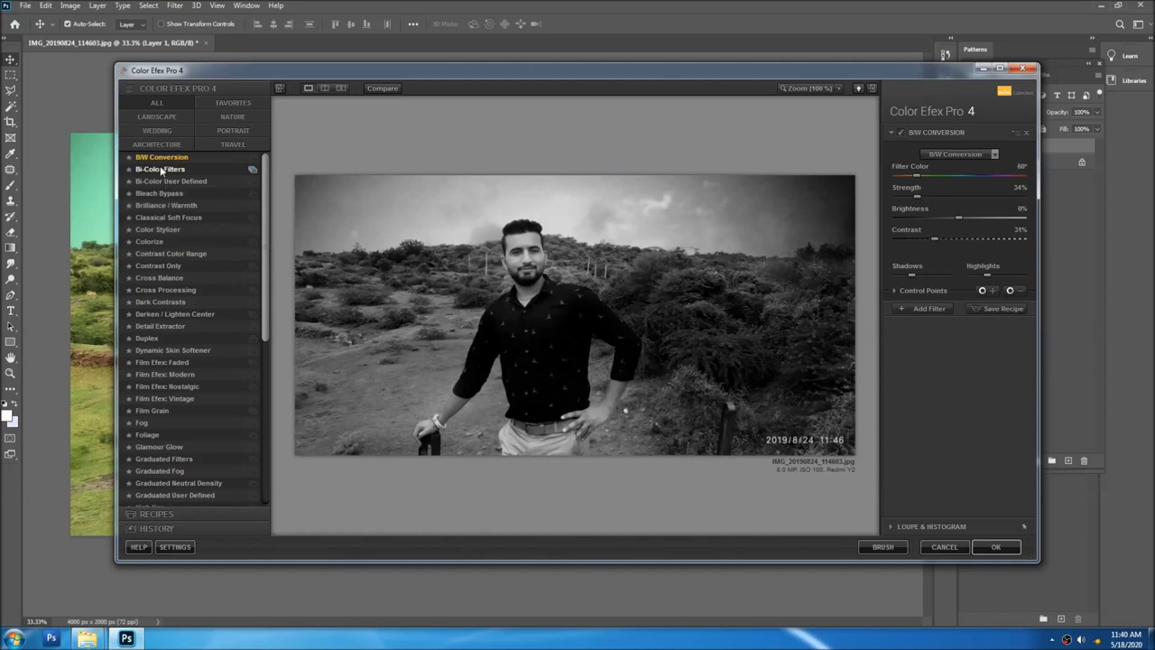
left_click(159, 181)
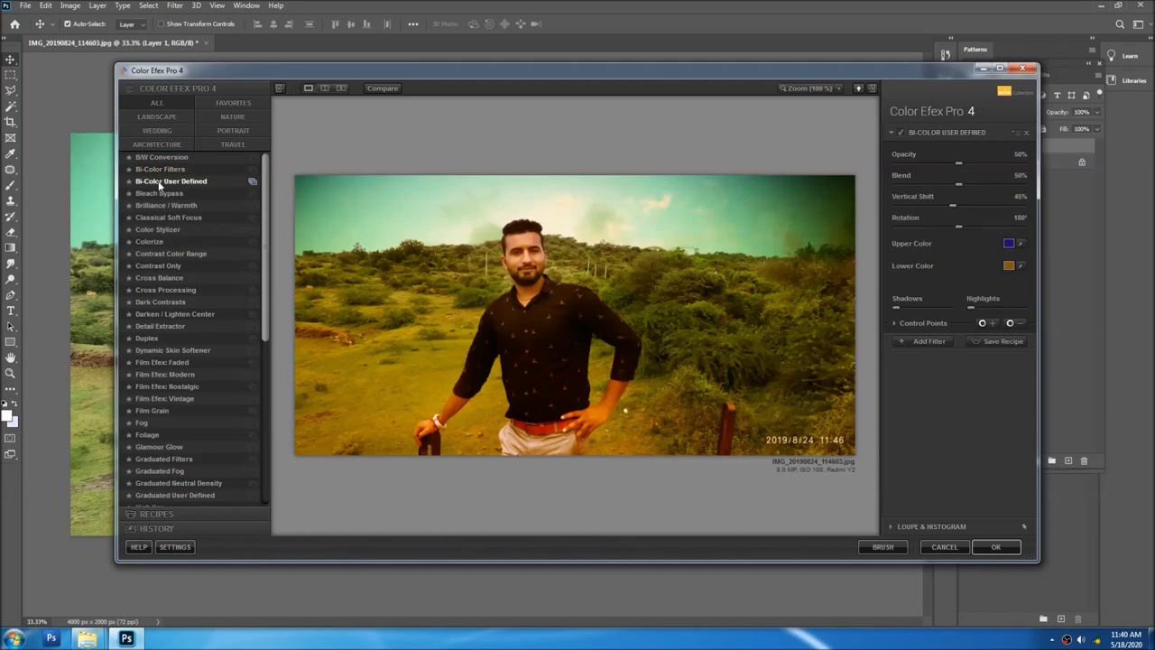
left_click(155, 194)
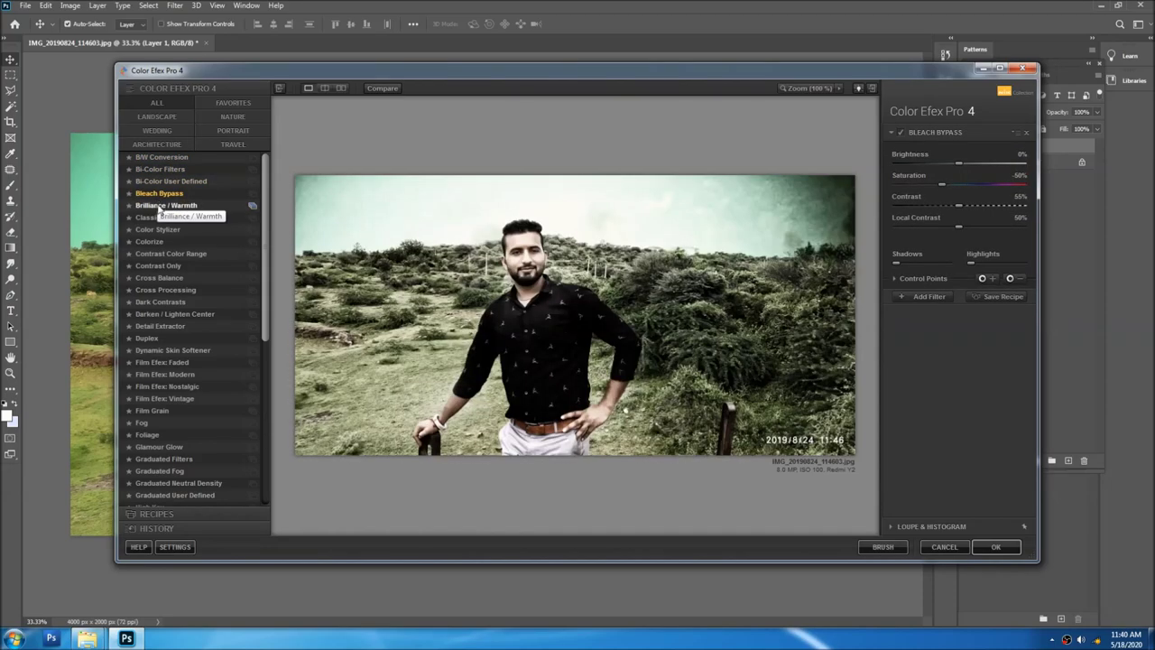
left_click(159, 205)
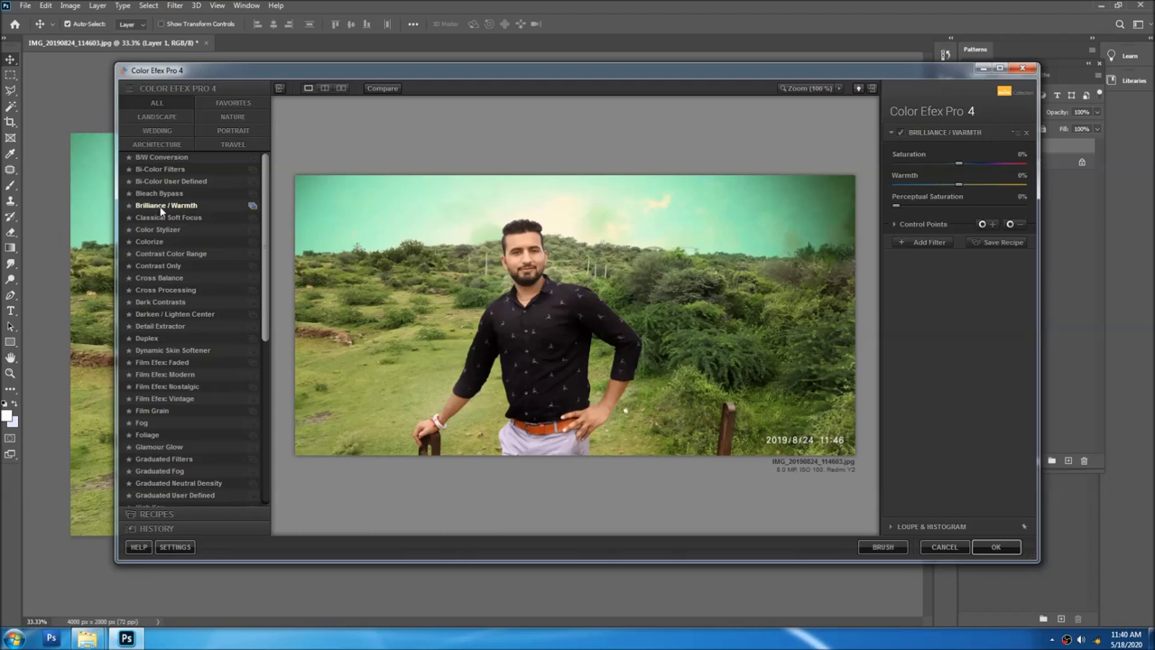
left_click(160, 218)
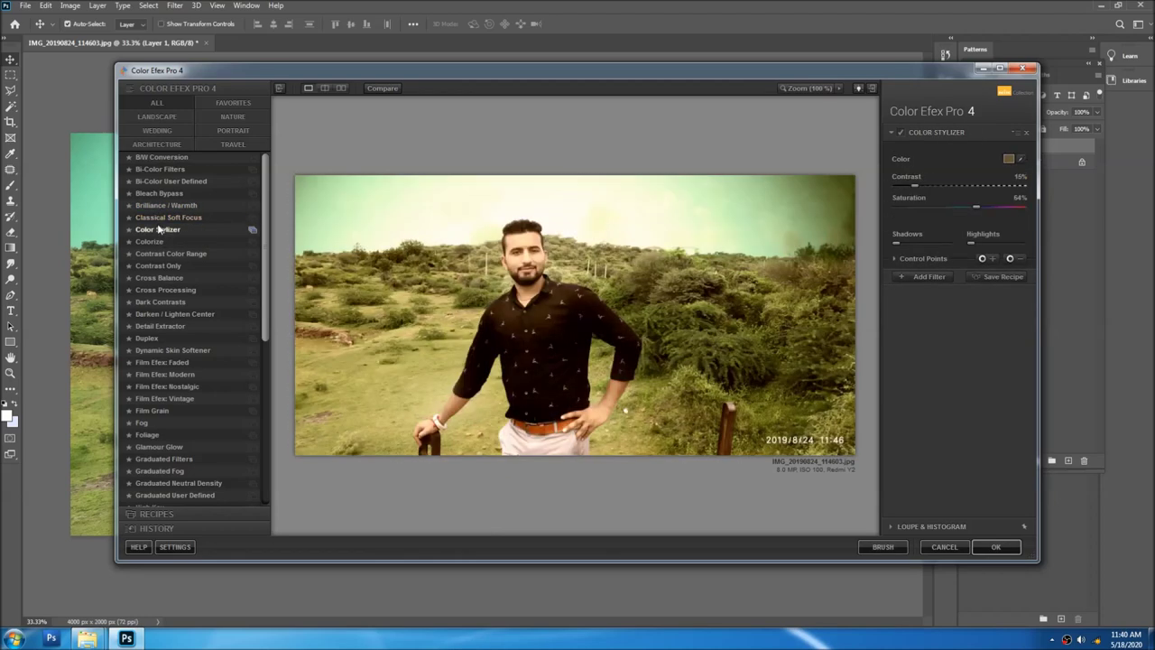
left_click(160, 206)
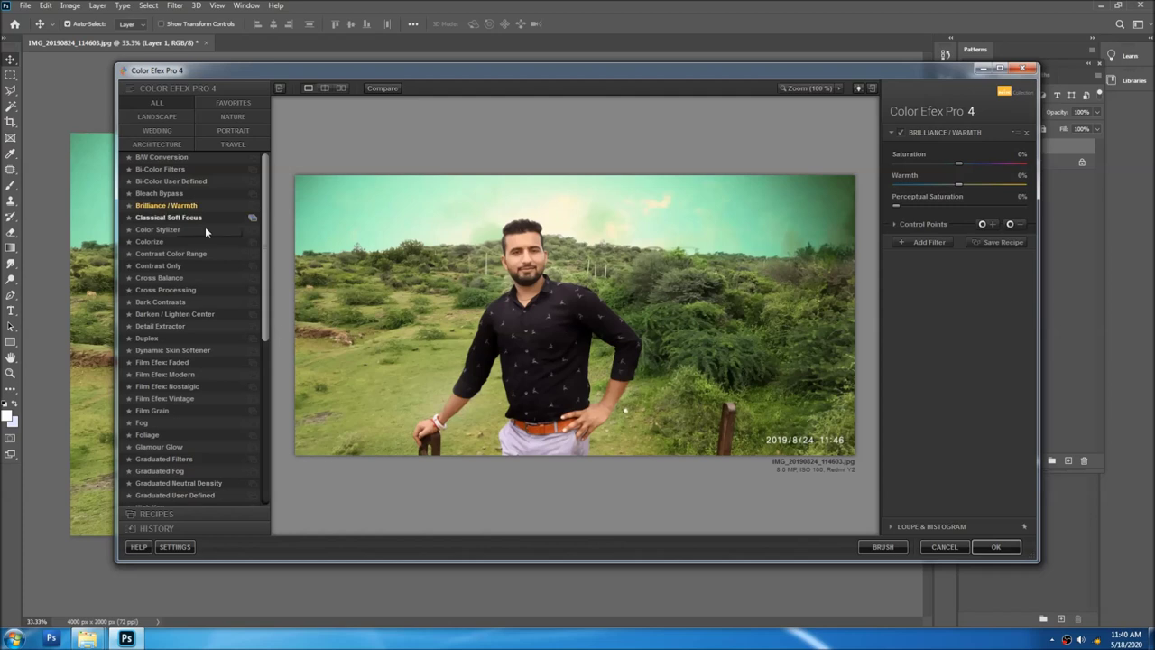
left_click(959, 184)
left_click_drag(908, 189, 987, 187)
- Browse filter previews from Detail Extractor through Foliage, Ink, Low Key and Old Photo
left_click(149, 325)
left_click(146, 338)
left_click(145, 362)
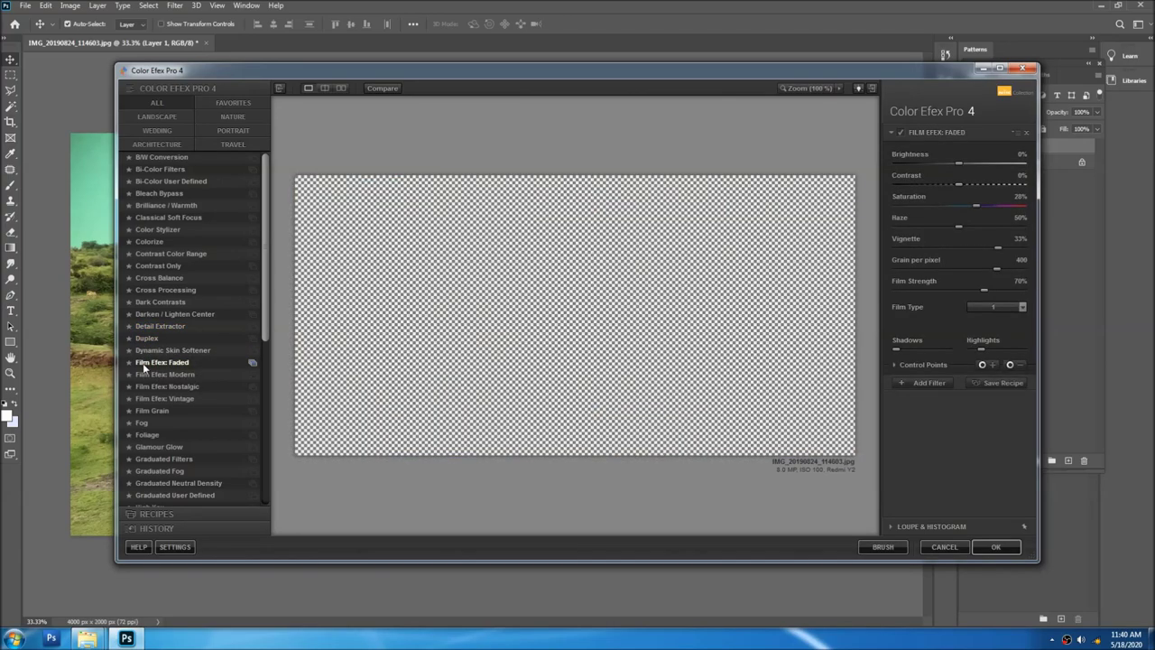
left_click(144, 398)
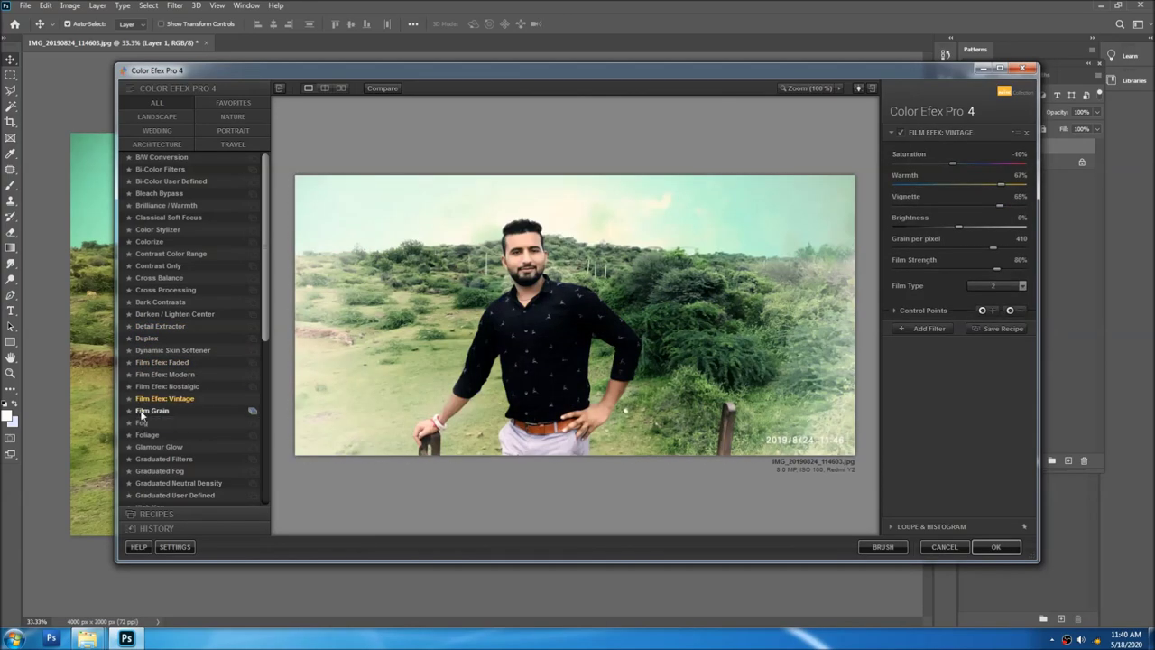
left_click(141, 413)
left_click(141, 423)
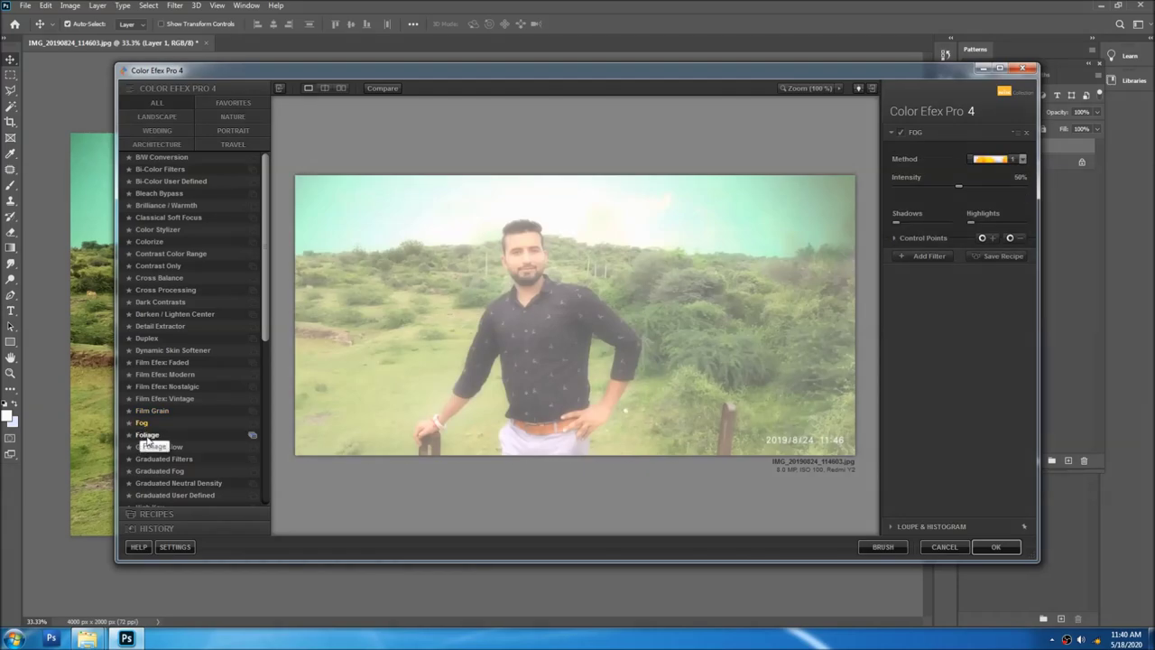
left_click(147, 436)
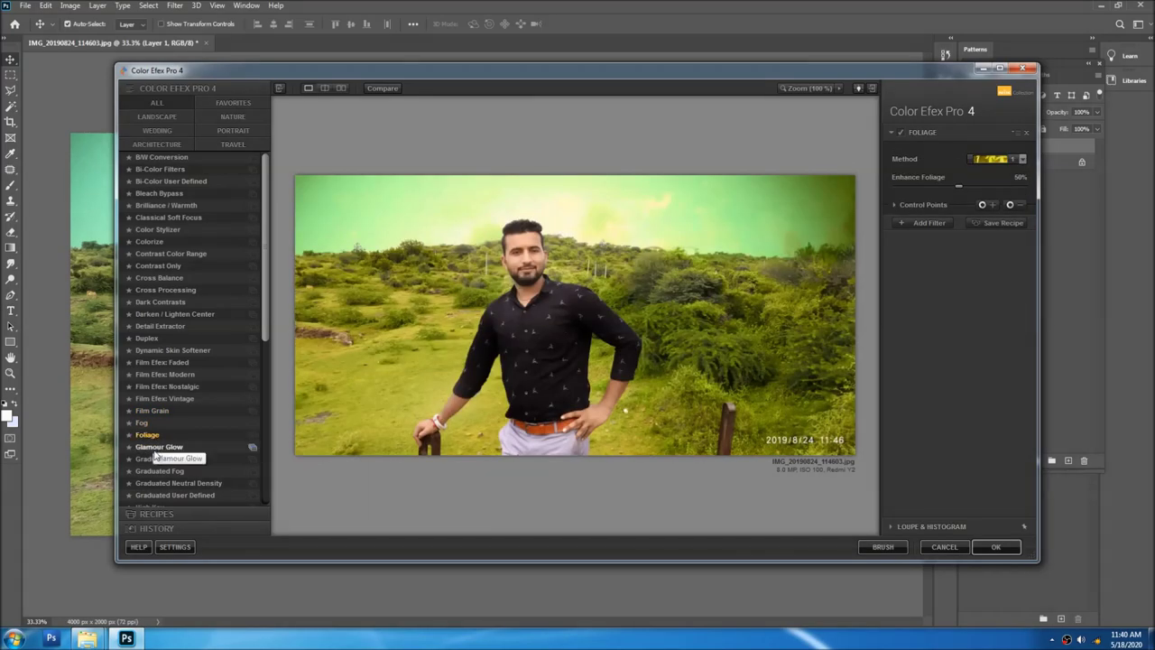
left_click(155, 449)
left_click(152, 437)
scroll(158, 434, "down", 3)
left_click(155, 441)
left_click(149, 463)
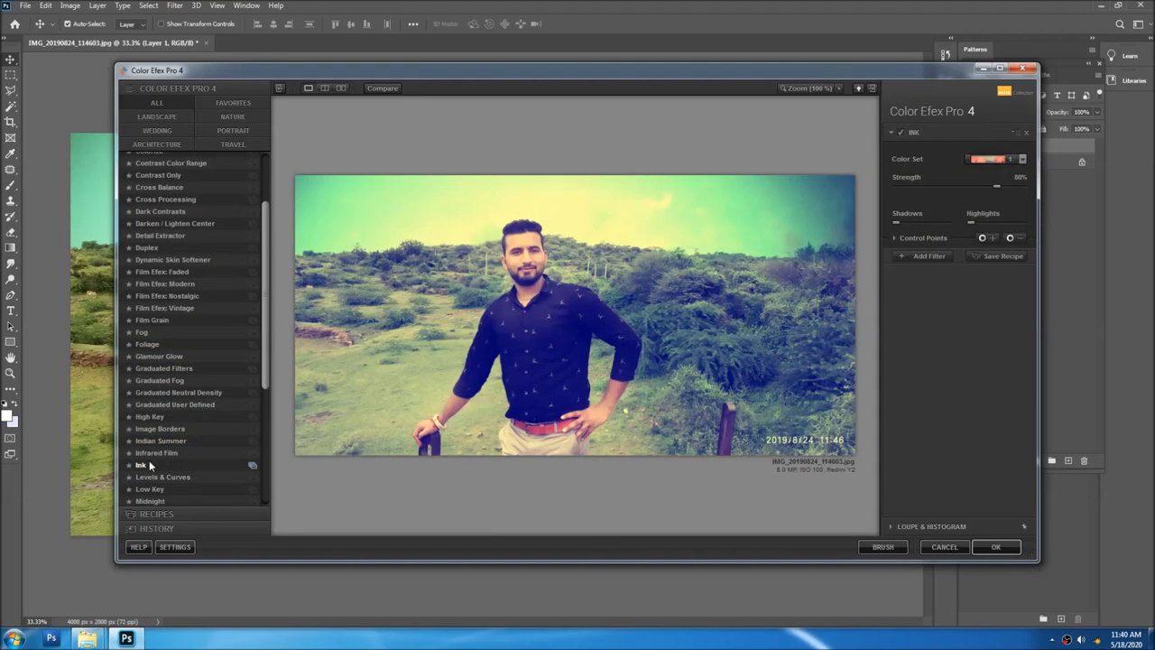
left_click(160, 478)
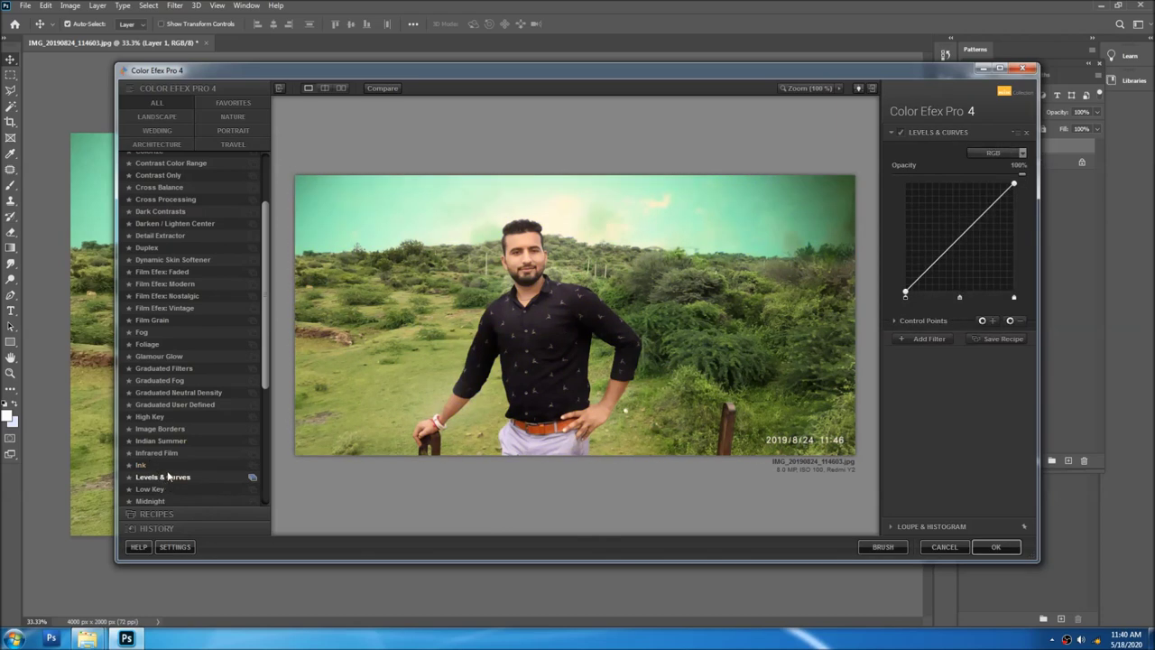
scroll(167, 469, "down", 2)
left_click(161, 436)
left_click(161, 446)
left_click(161, 471)
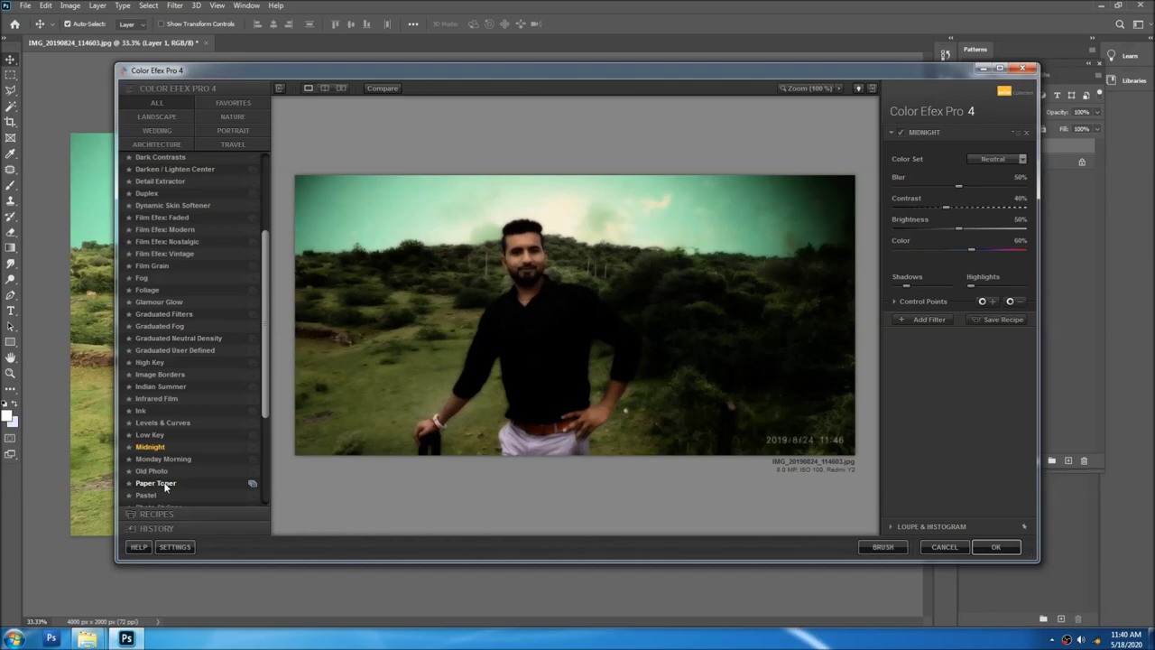
scroll(164, 469, "down", 2)
- Choose the Polarization filter, raise its Strength, and apply it to the photo
left_click(167, 459)
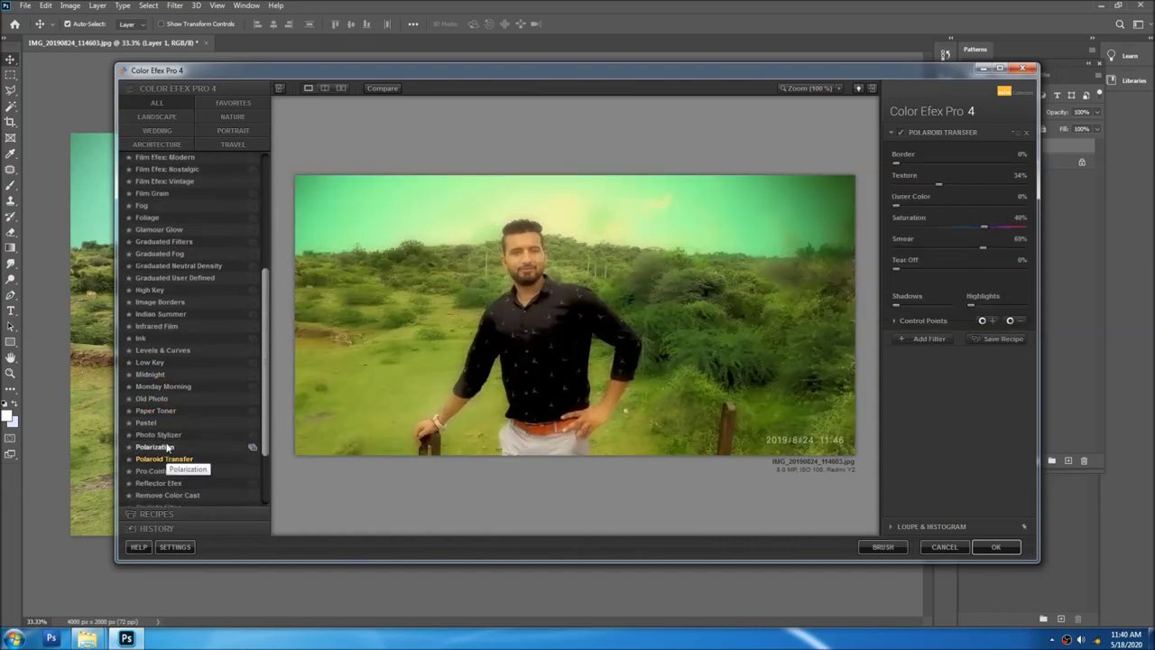
left_click(162, 447)
left_click(156, 424)
left_click(155, 446)
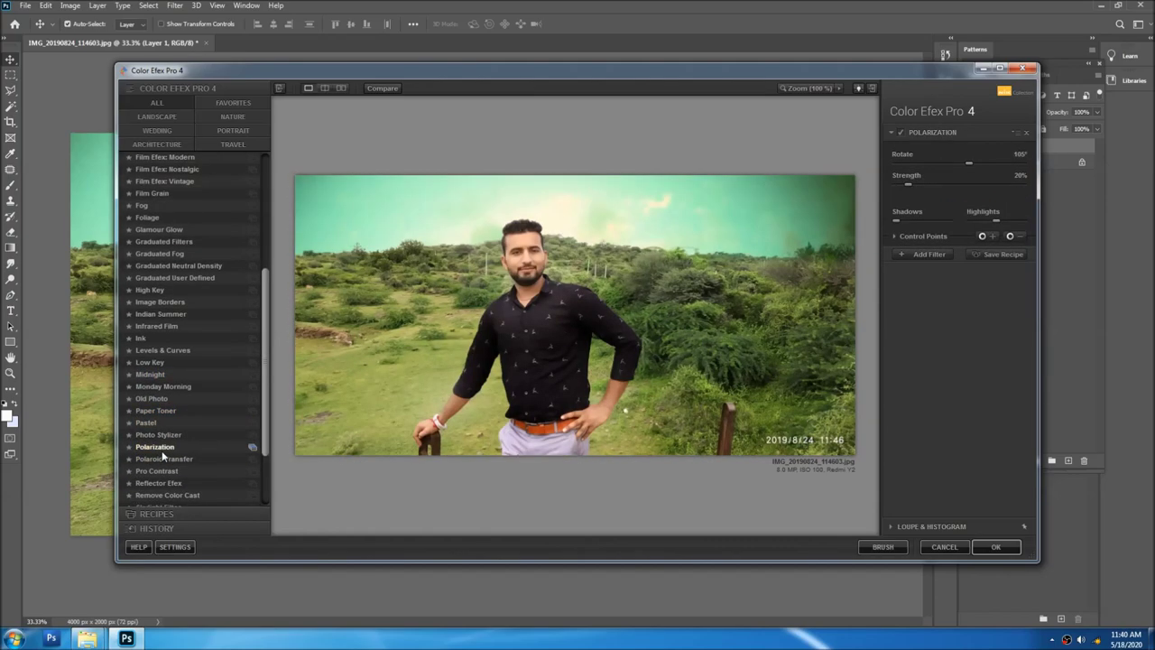
left_click(162, 447)
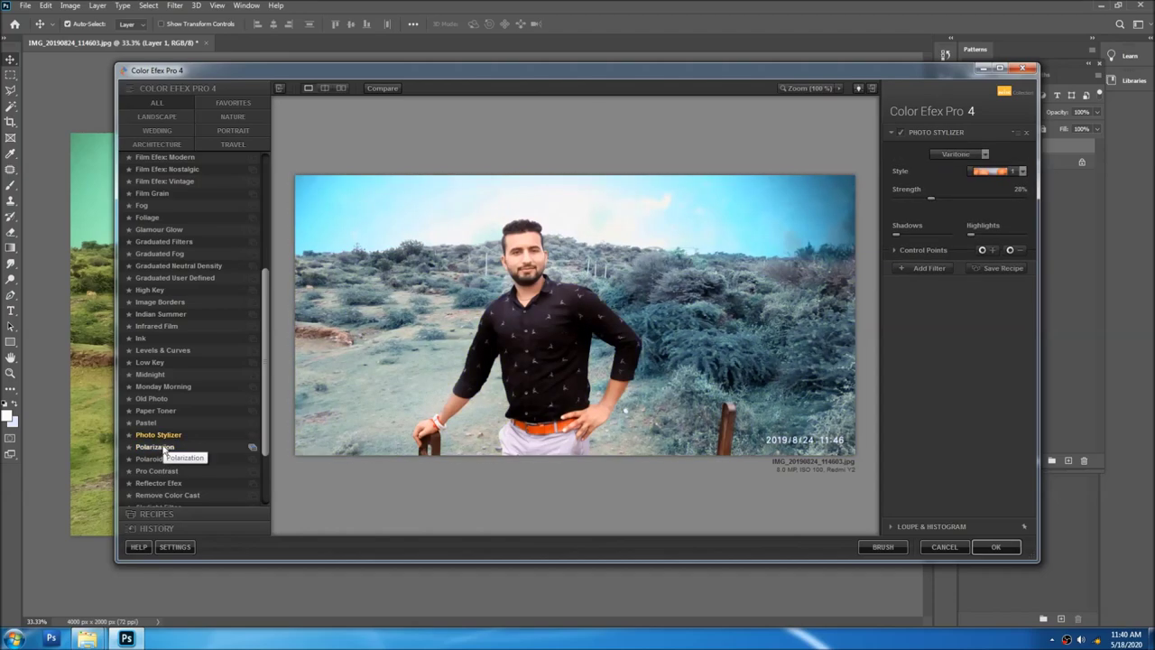
left_click(159, 438)
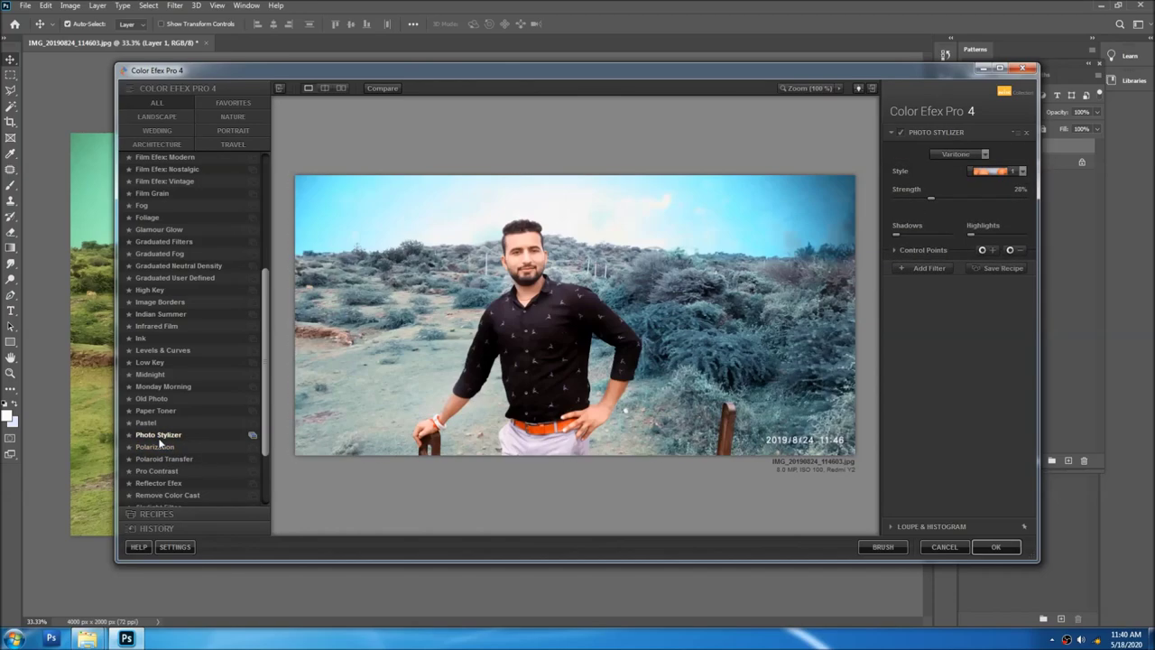
left_click(158, 447)
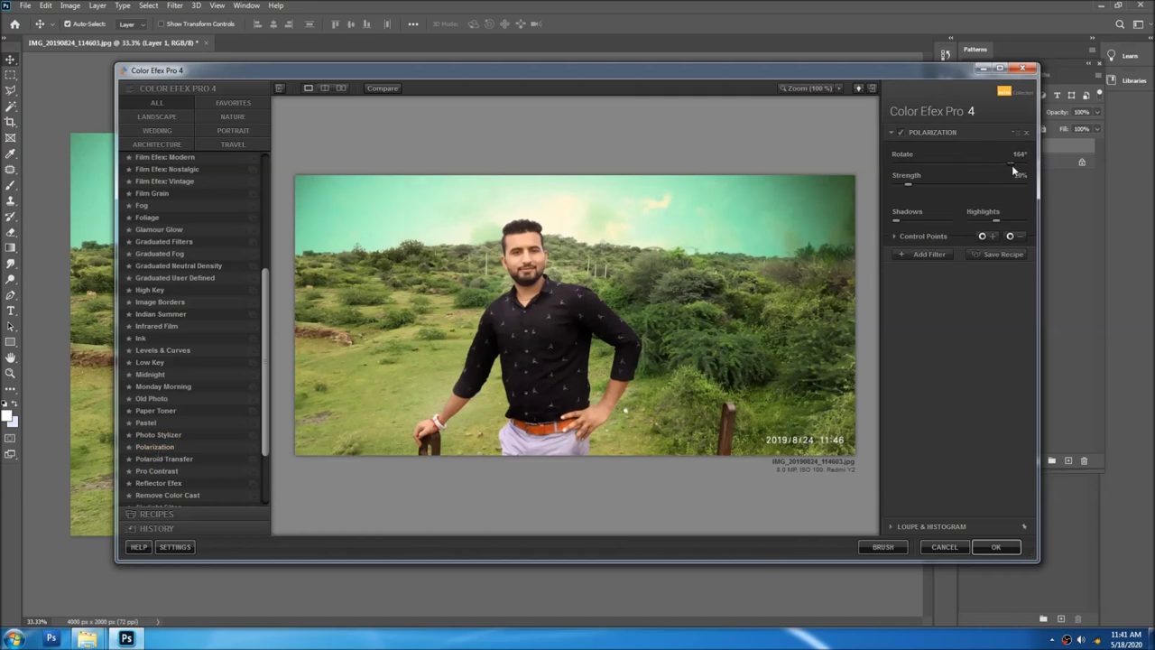
left_click_drag(953, 182, 1024, 183)
left_click(1002, 548)
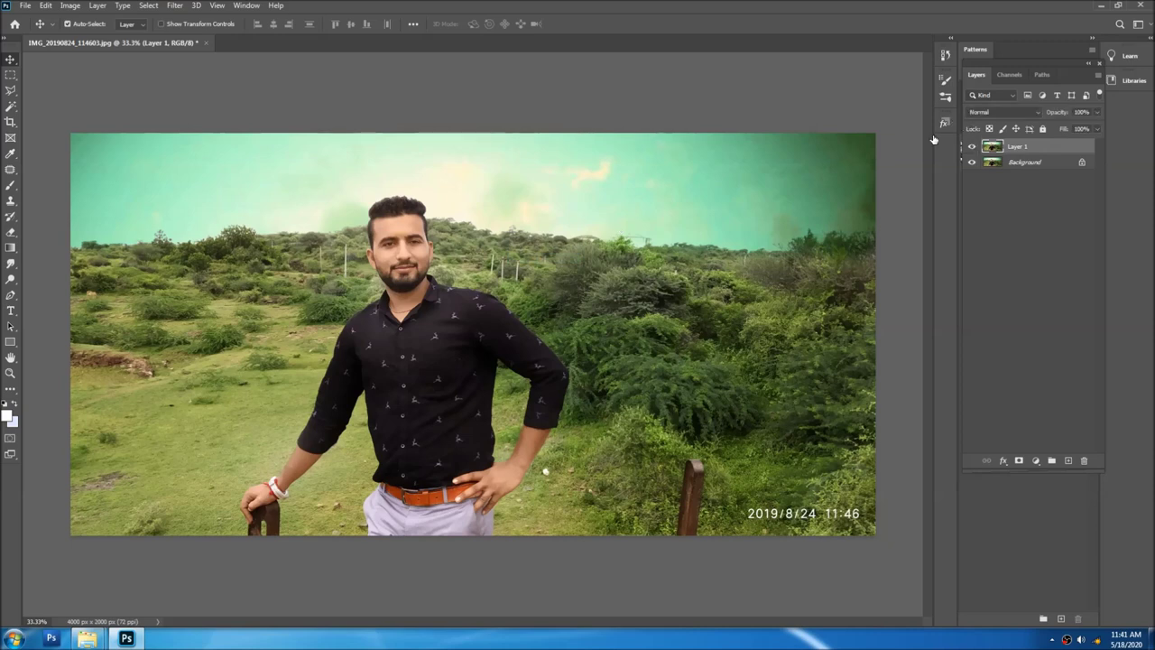
left_click(175, 5)
- Try the eraser with a larger brush, then return to the Move tool
left_click(198, 21)
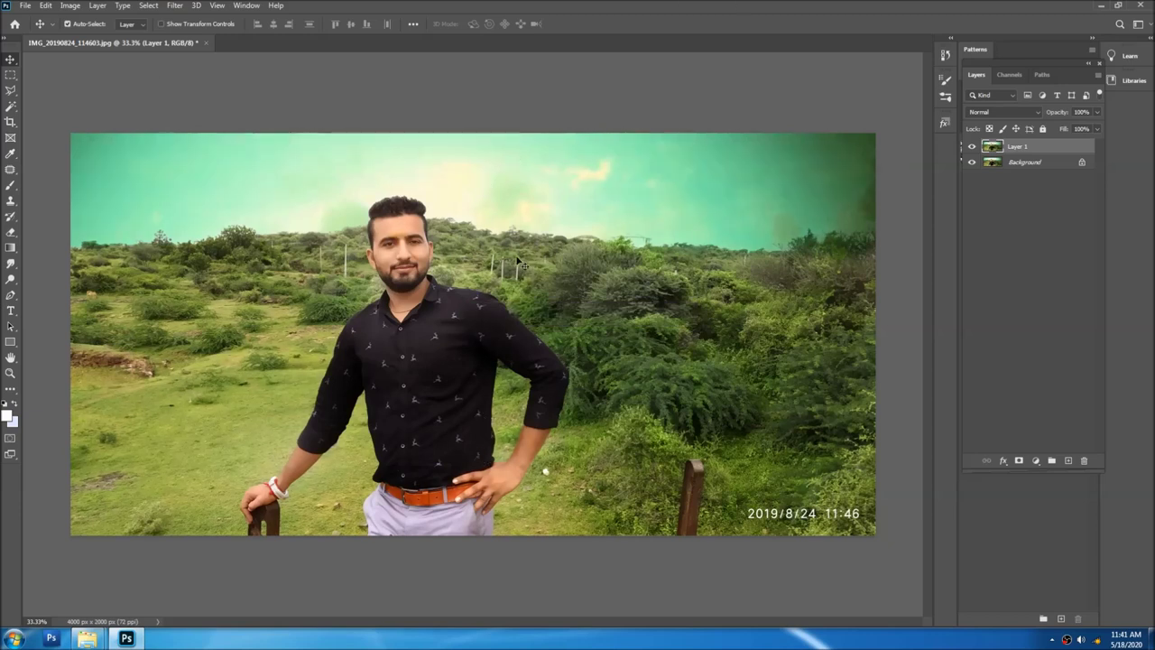
key("e")
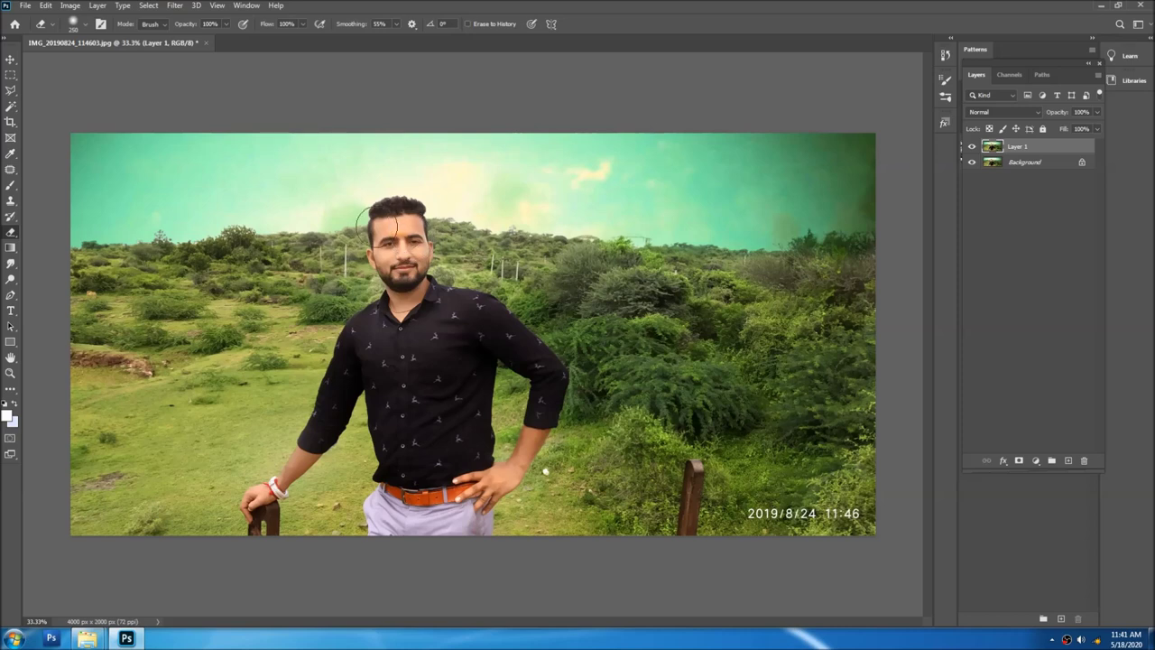
key("bracketright")
key("v")
key("e")
key("v")
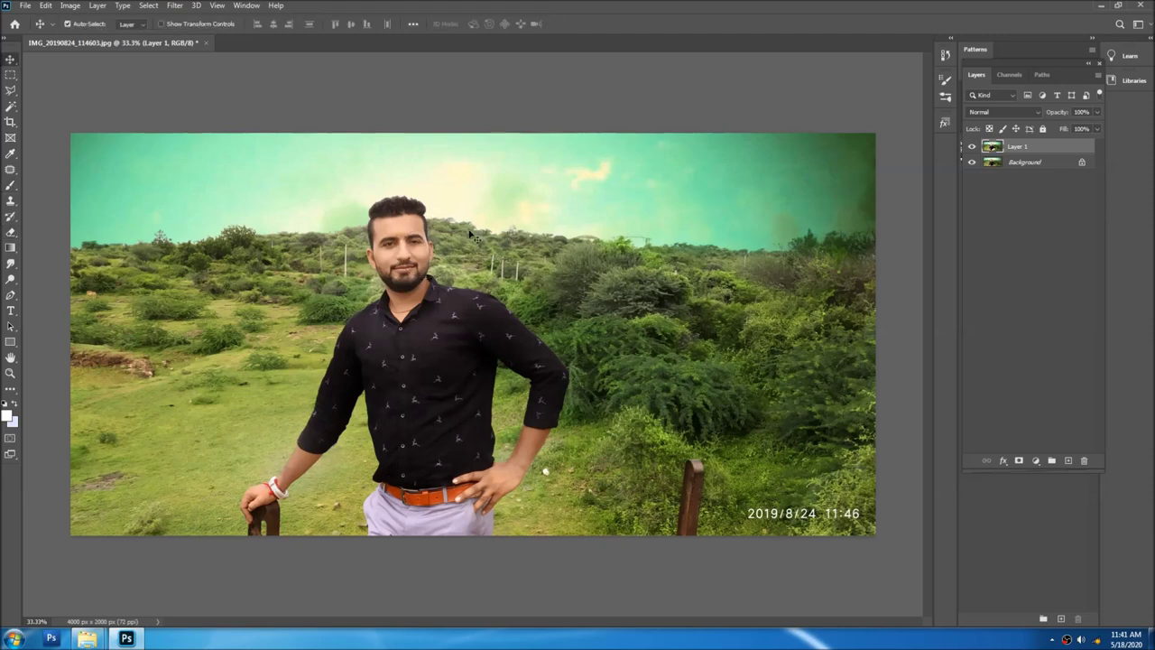
- Merge the layers, fit the photo to the window, and duplicate the Background onto a new layer
key("ctrl+minus")
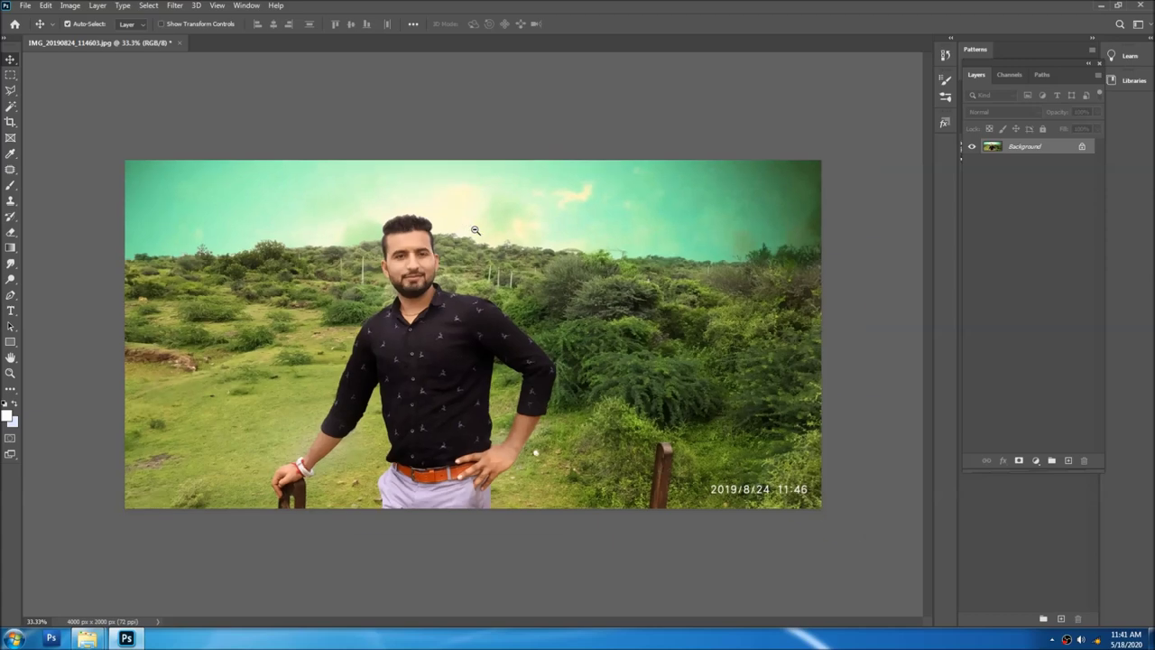
key("ctrl+minus")
key("ctrl+0")
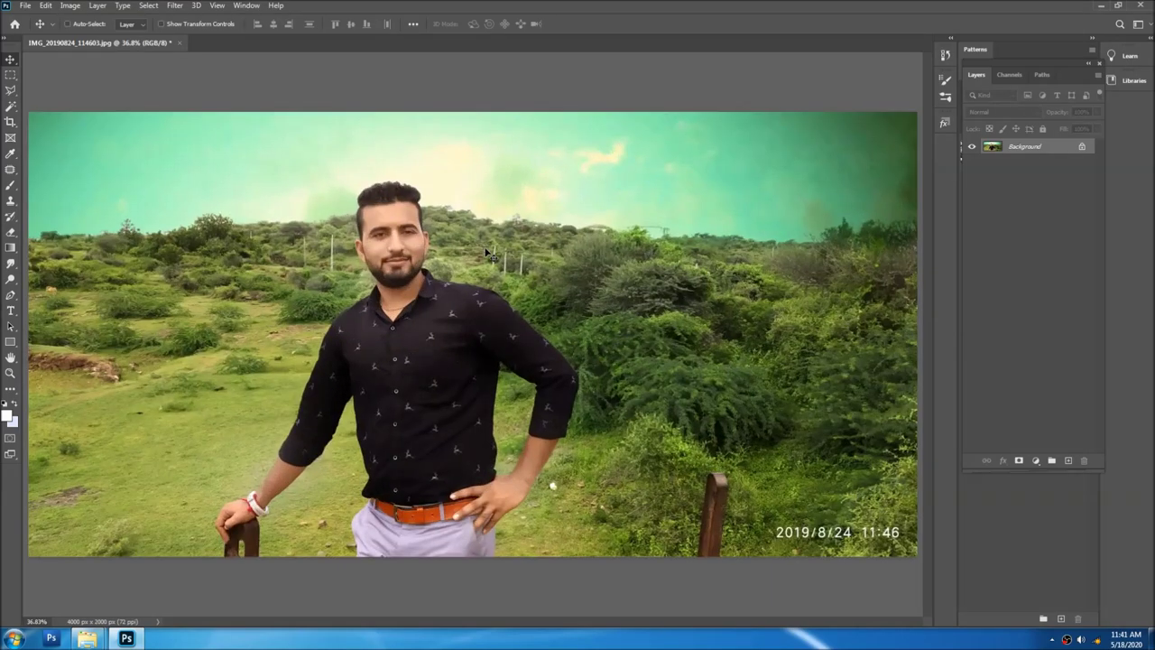
key("ctrl+j")
- Enable layer auto-select, browse the Render filters, and bring the Explorer window forward
left_click(68, 24)
left_click(176, 6)
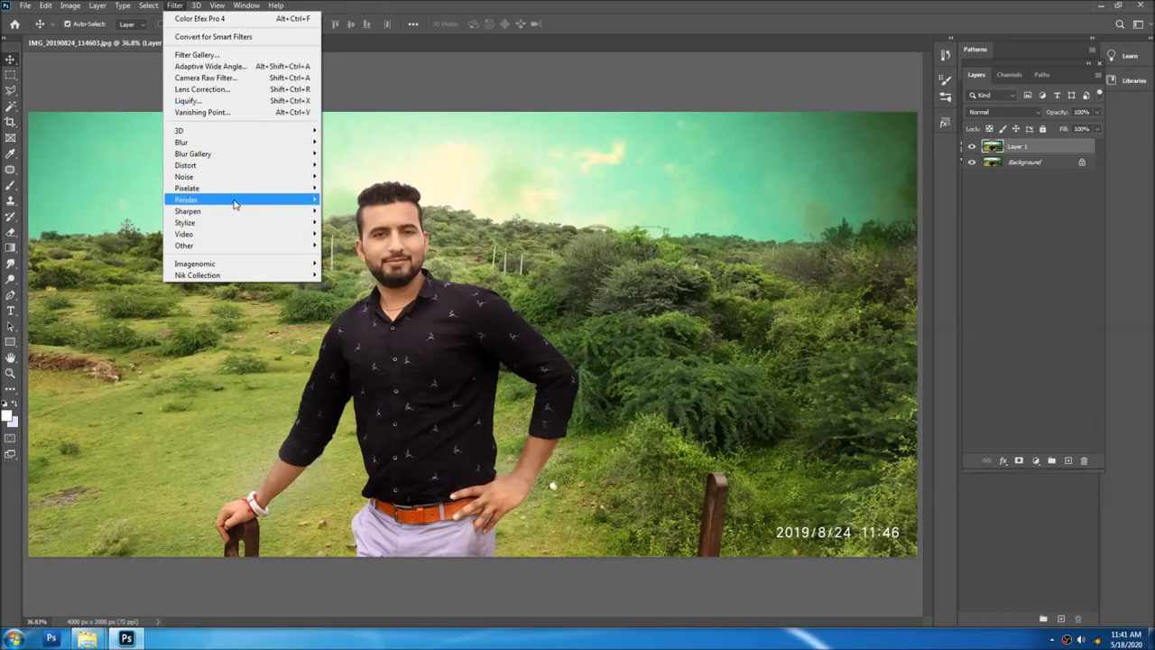
left_click(675, 295)
mouse_move(86, 638)
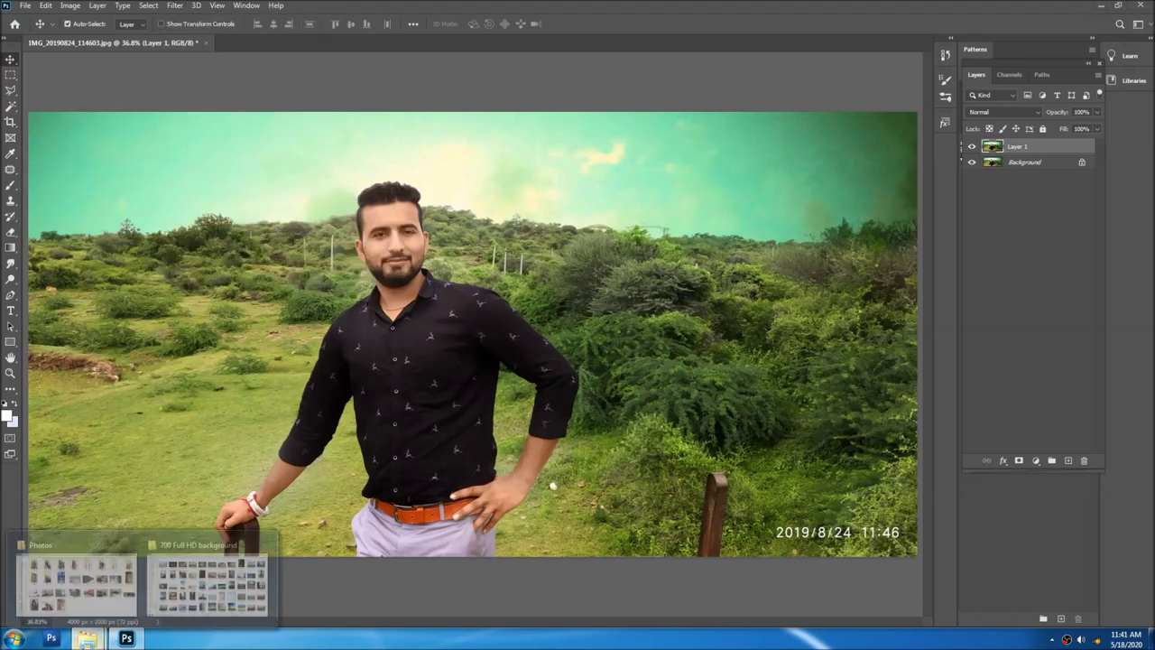
left_click(207, 568)
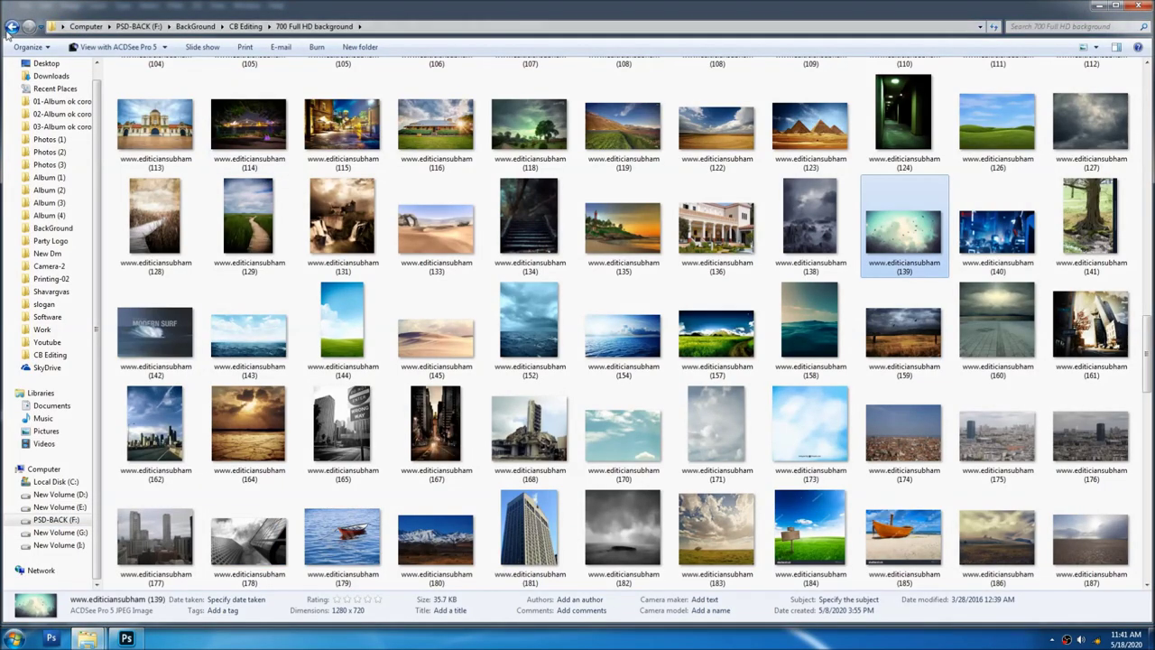
- From CB Editing, open lensflare and drag the green glow image IMG-20150919-WA0033 into Photoshop
left_click(11, 25)
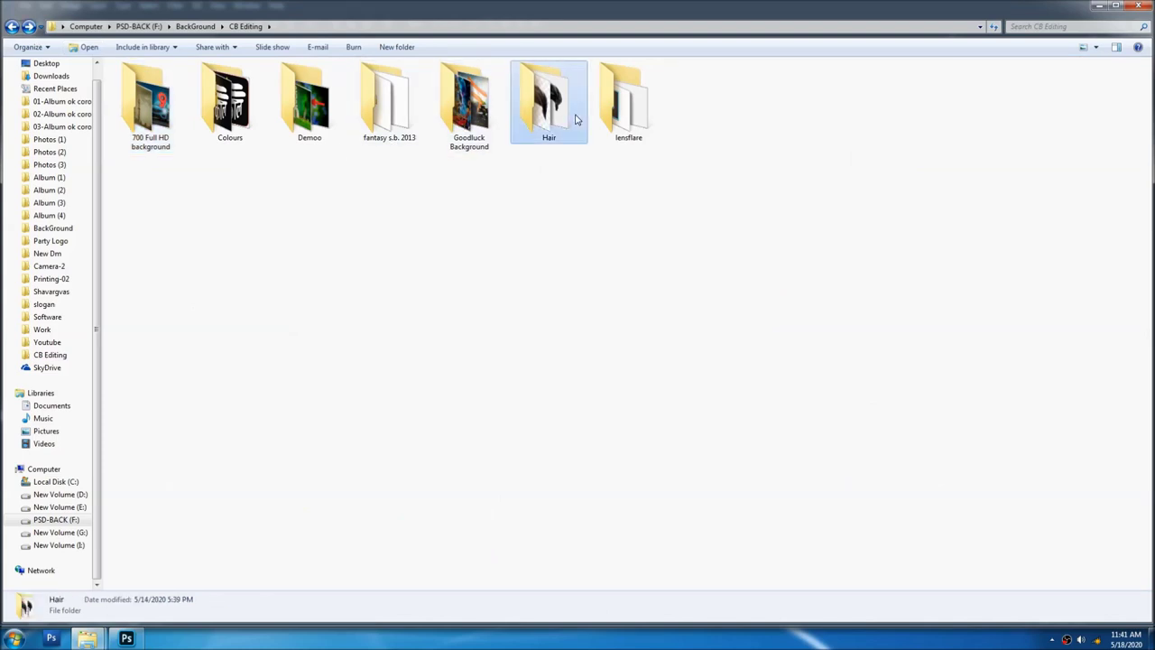
double_click(623, 101)
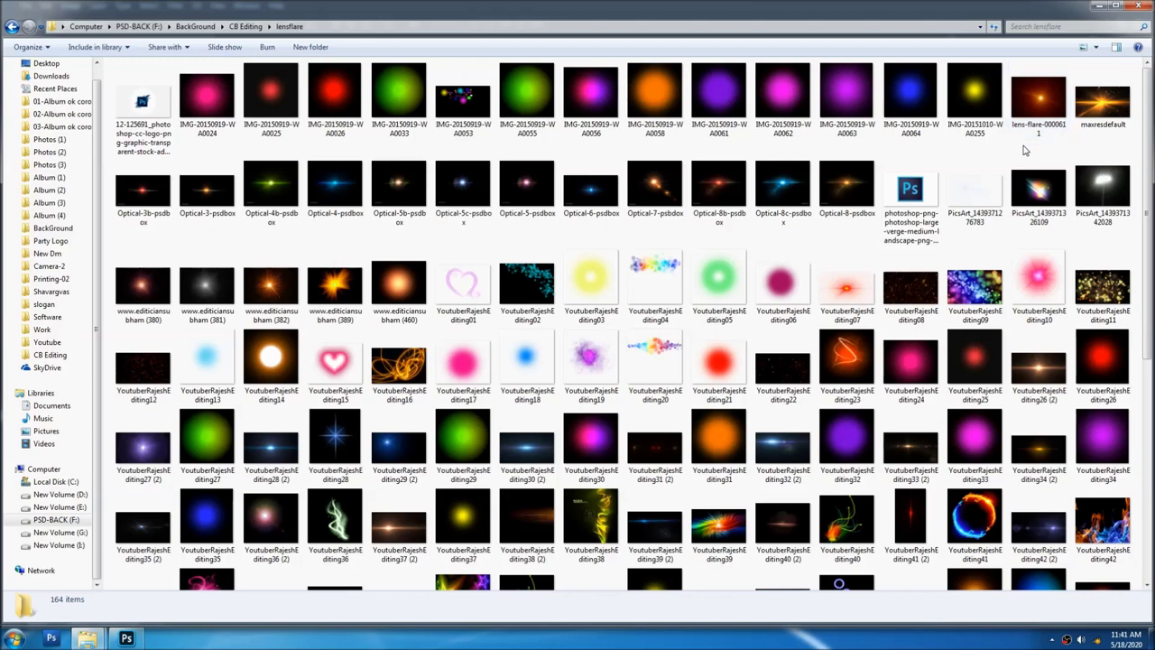
left_click(399, 92)
scroll(653, 441, "down", 3)
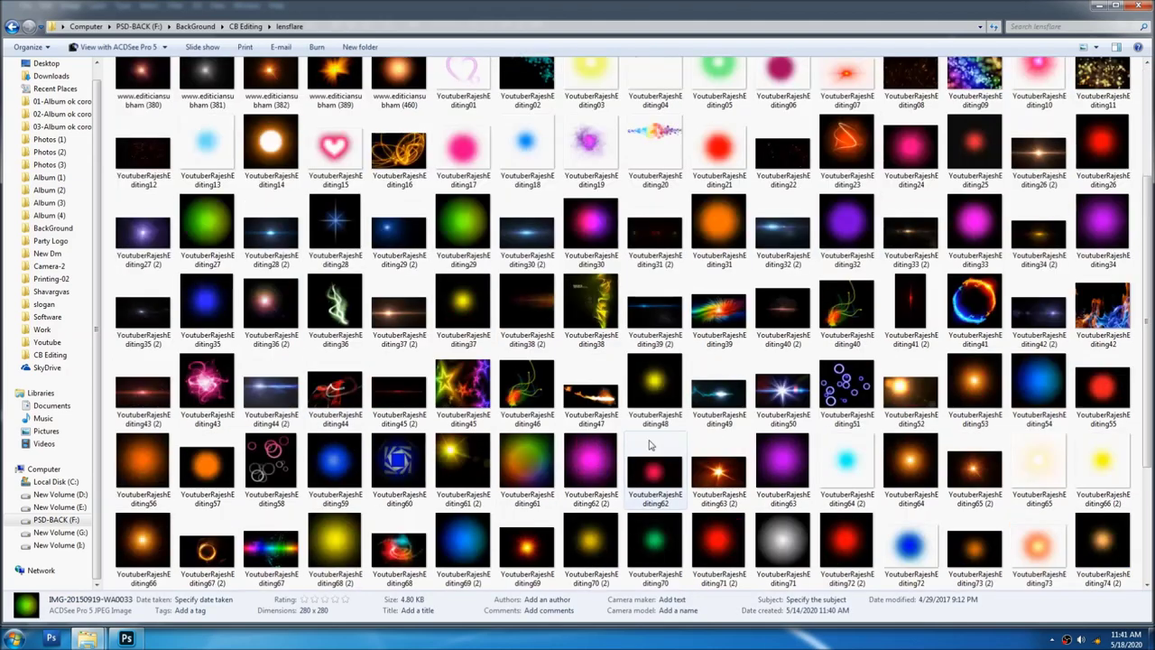
scroll(654, 440, "down", 1)
scroll(553, 424, "up", 5)
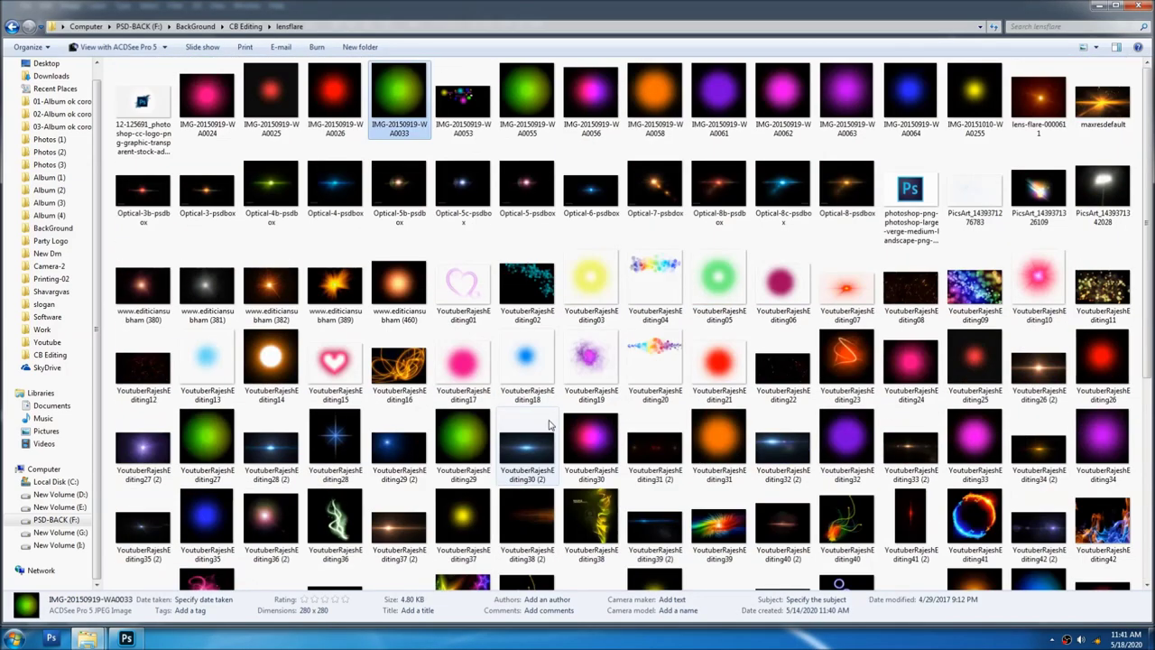
left_click_drag(207, 442, 693, 4)
key("alt+Tab")
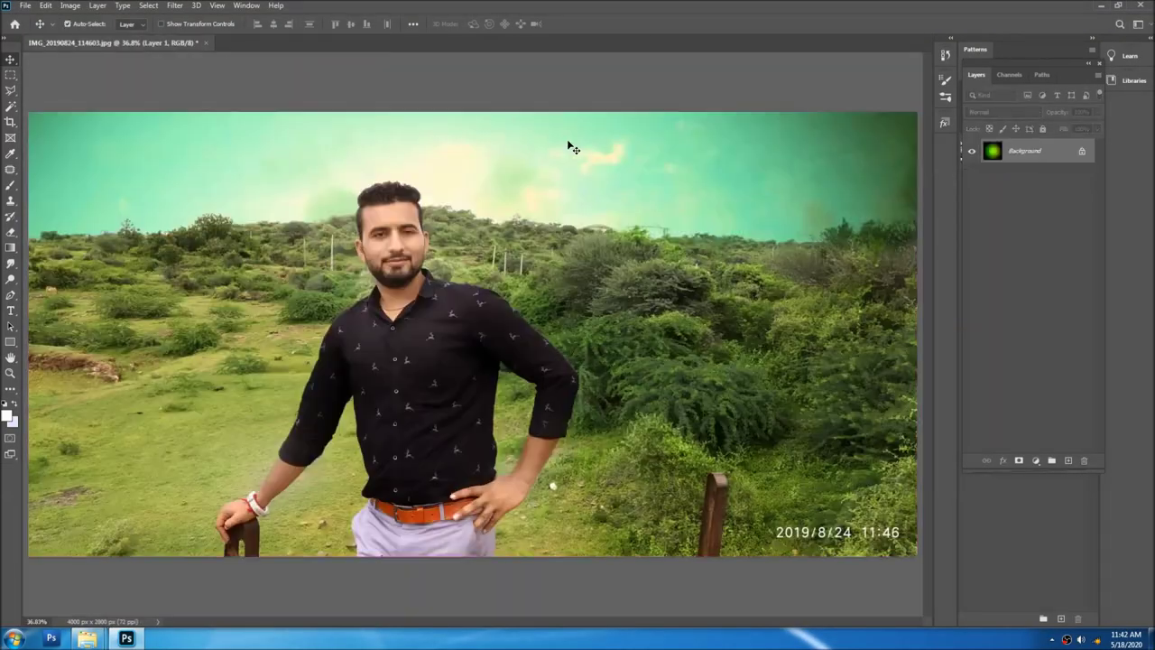
- Enlarge the green ball with Free Transform and place it in the upper right
key("ctrl+t")
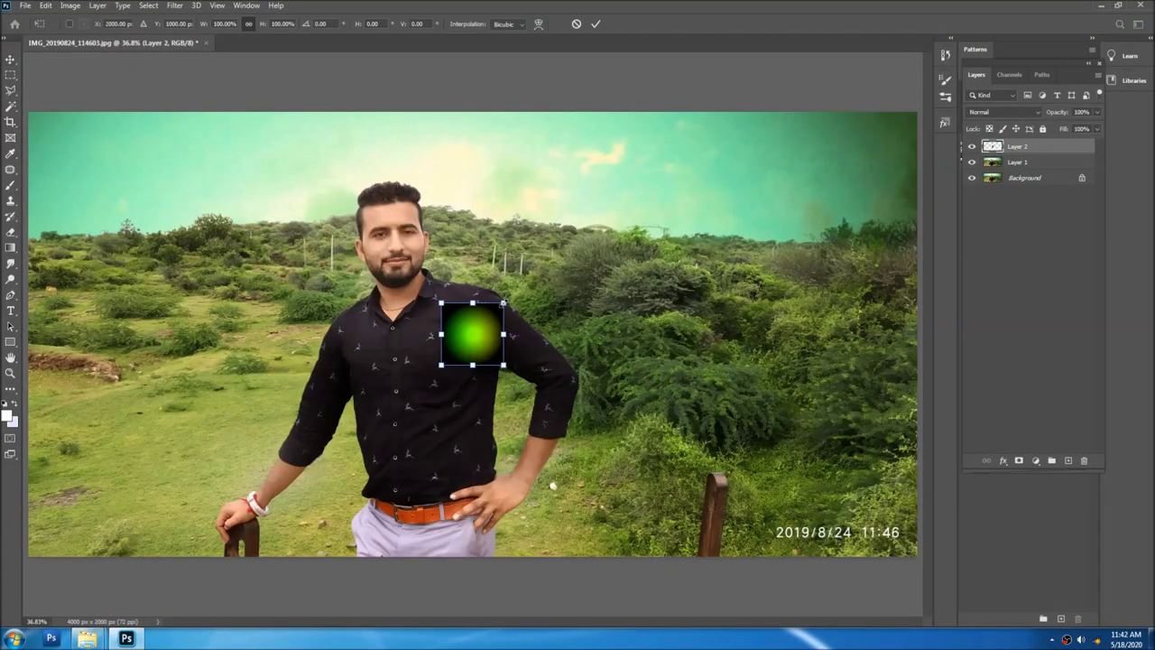
left_click_drag(504, 303, 657, 150)
left_click_drag(597, 241, 827, 232)
key("Return")
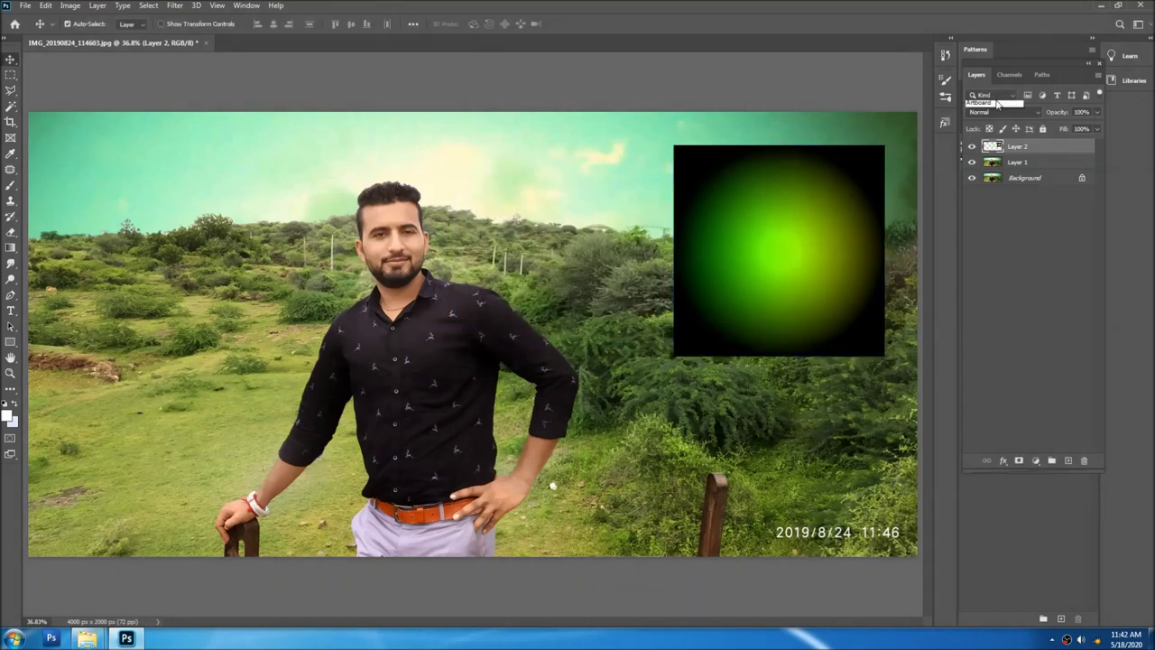
- Set the glow layer to Screen blending and position it in the sky's top-right corner
left_click(1031, 114)
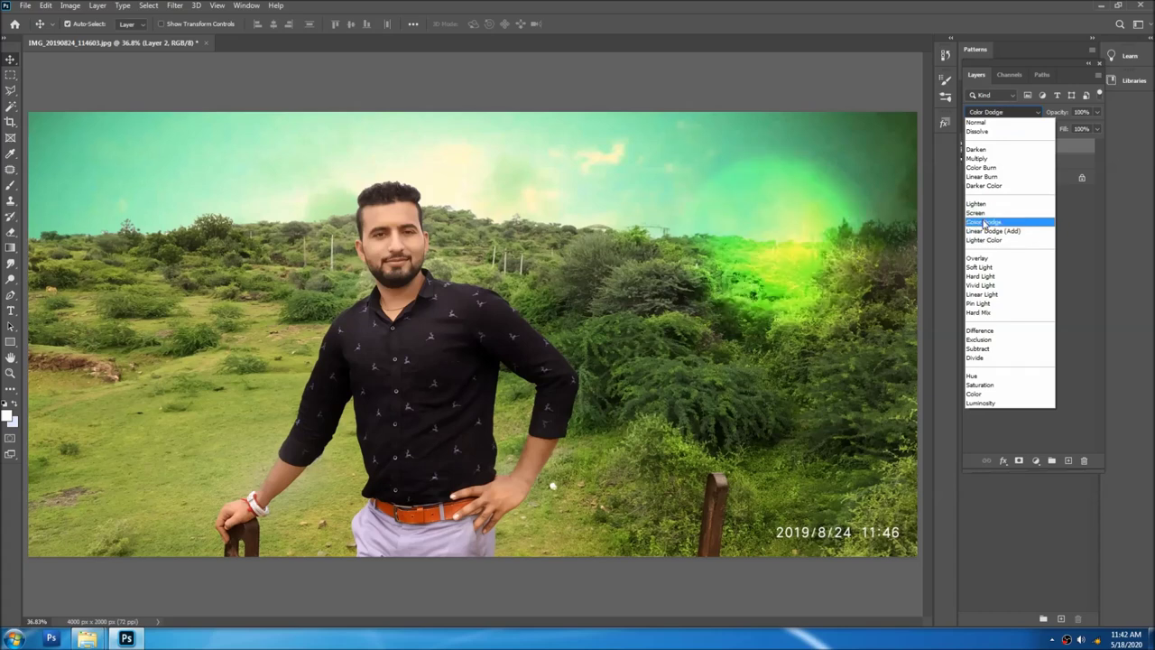
left_click(984, 212)
mouse_move(771, 252)
left_mouse_down()
mouse_move(249, 135)
mouse_move(731, 377)
left_mouse_up()
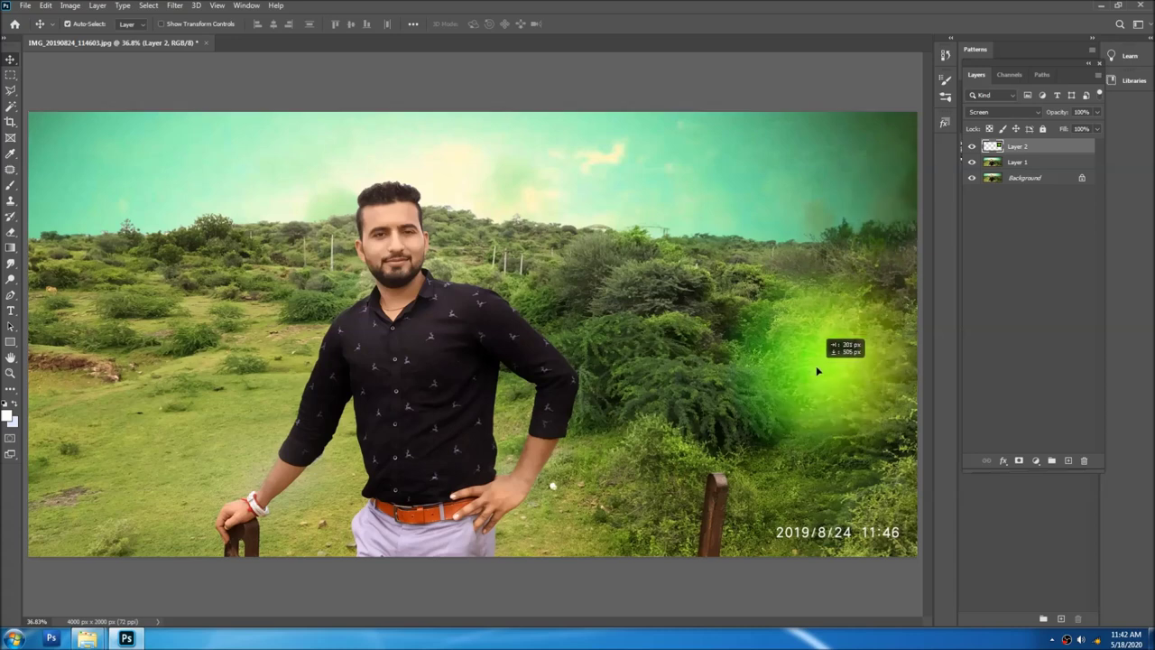
mouse_move(731, 376)
left_mouse_down()
mouse_move(855, 170)
mouse_move(874, 162)
left_mouse_up()
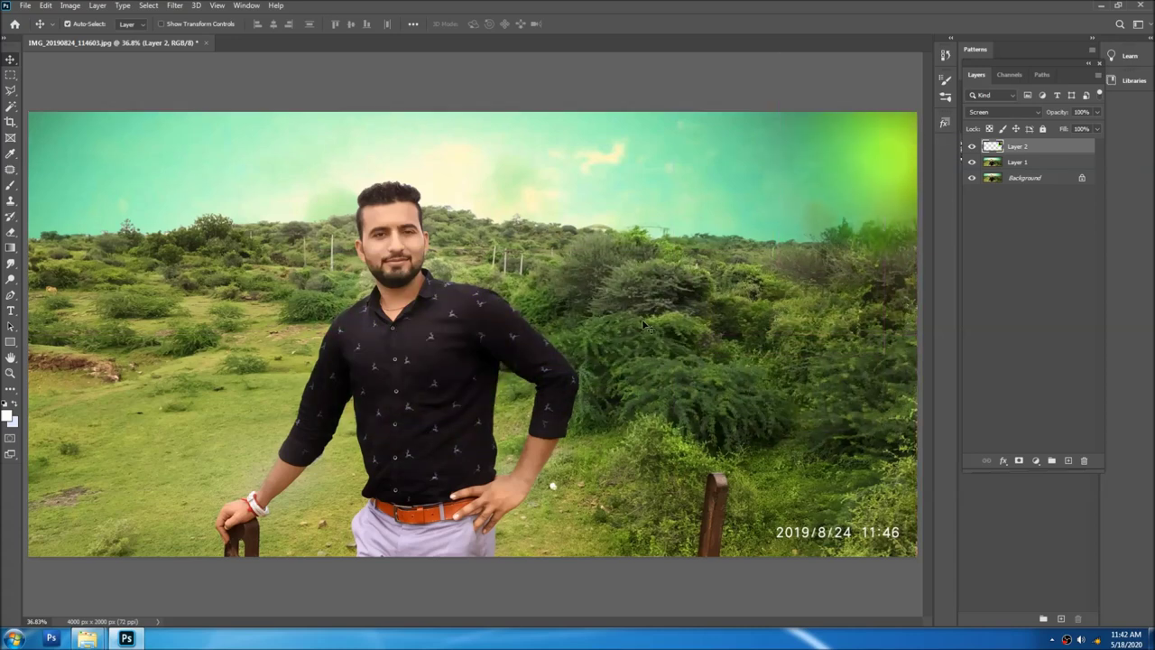
- Merge all layers into the background and duplicate it onto a new layer
key("alt+space")
key("Escape")
key("ctrl+shift+e")
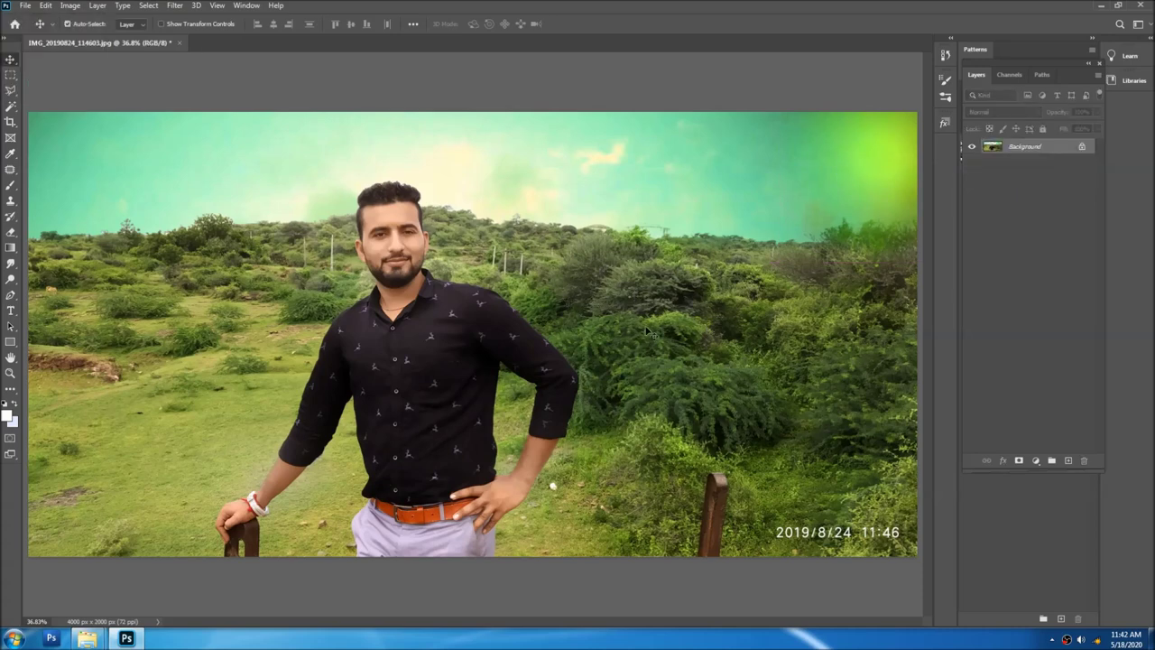
key("ctrl+j")
left_click(174, 6)
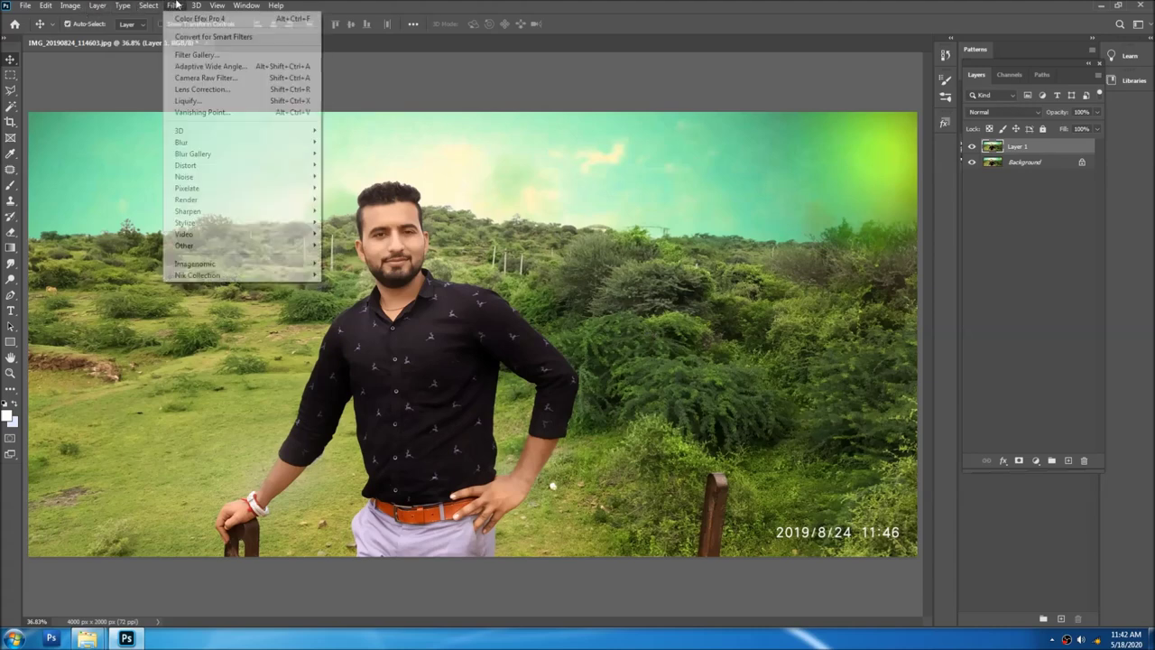
- In the Camera Raw Filter, raise Vibrance, set Saturation to +17, and increase Dehaze and Clarity
left_click(216, 78)
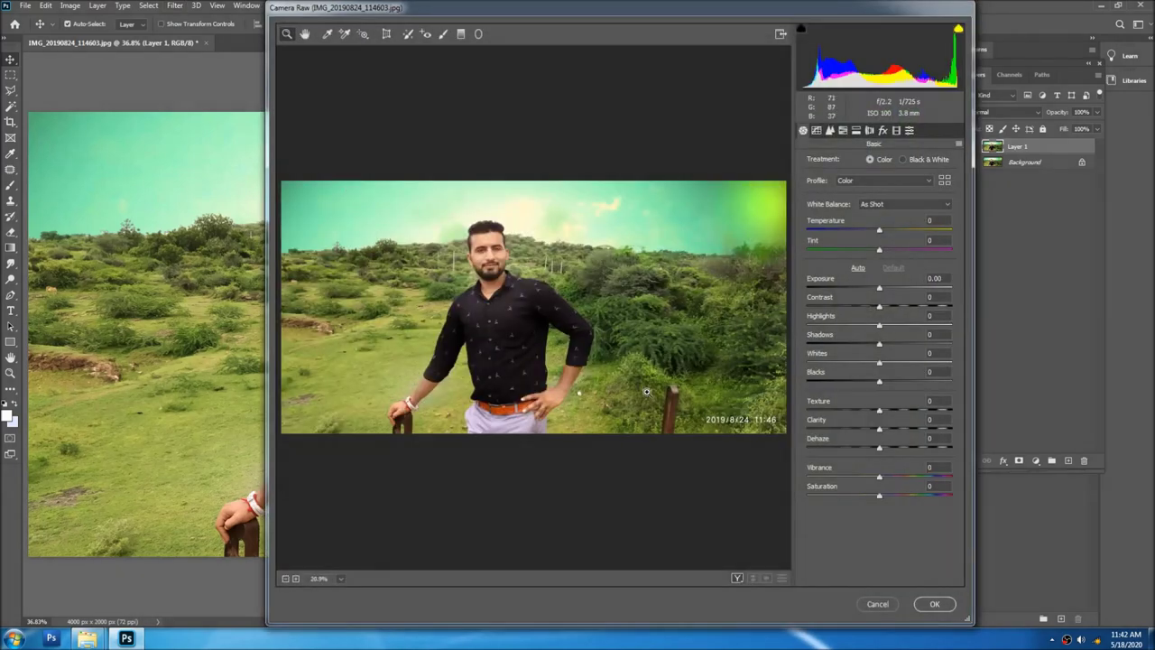
left_click(918, 483)
left_click_drag(918, 481, 960, 487)
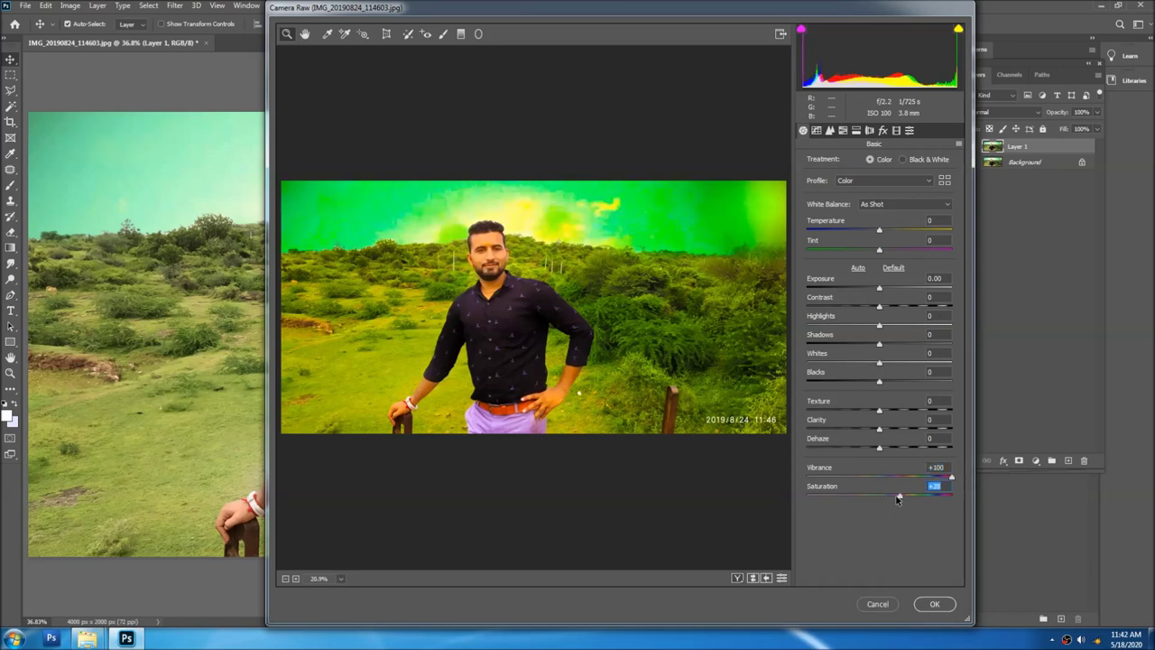
left_click_drag(894, 501, 919, 480)
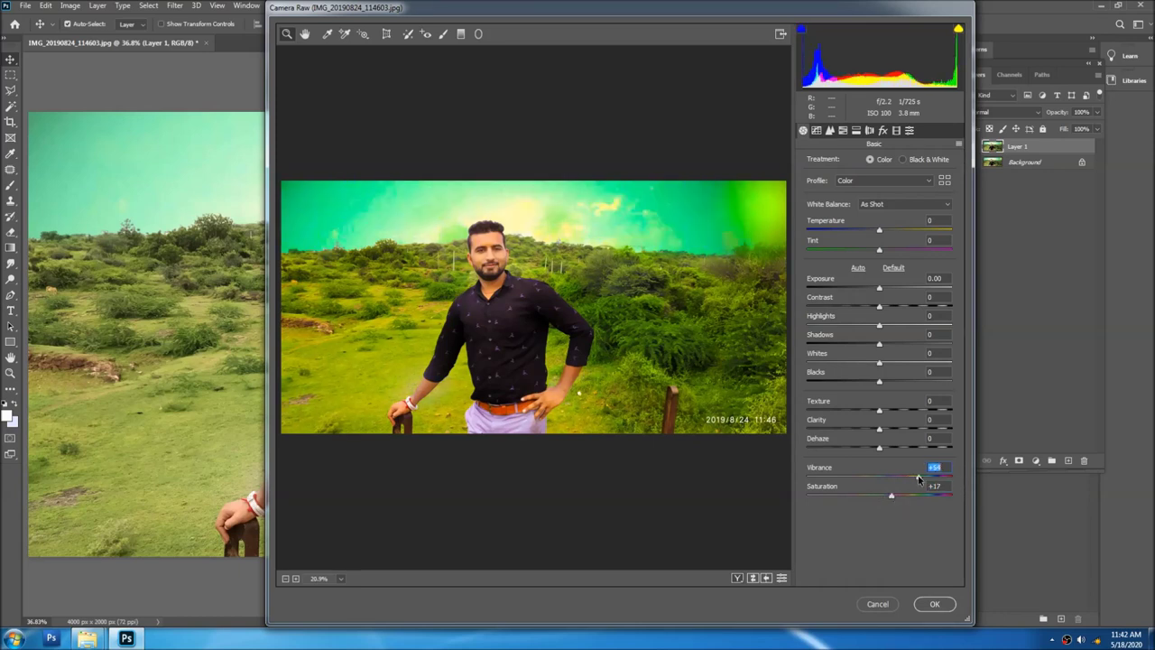
mouse_move(880, 447)
left_mouse_down()
mouse_move(933, 446)
mouse_move(888, 449)
left_mouse_up()
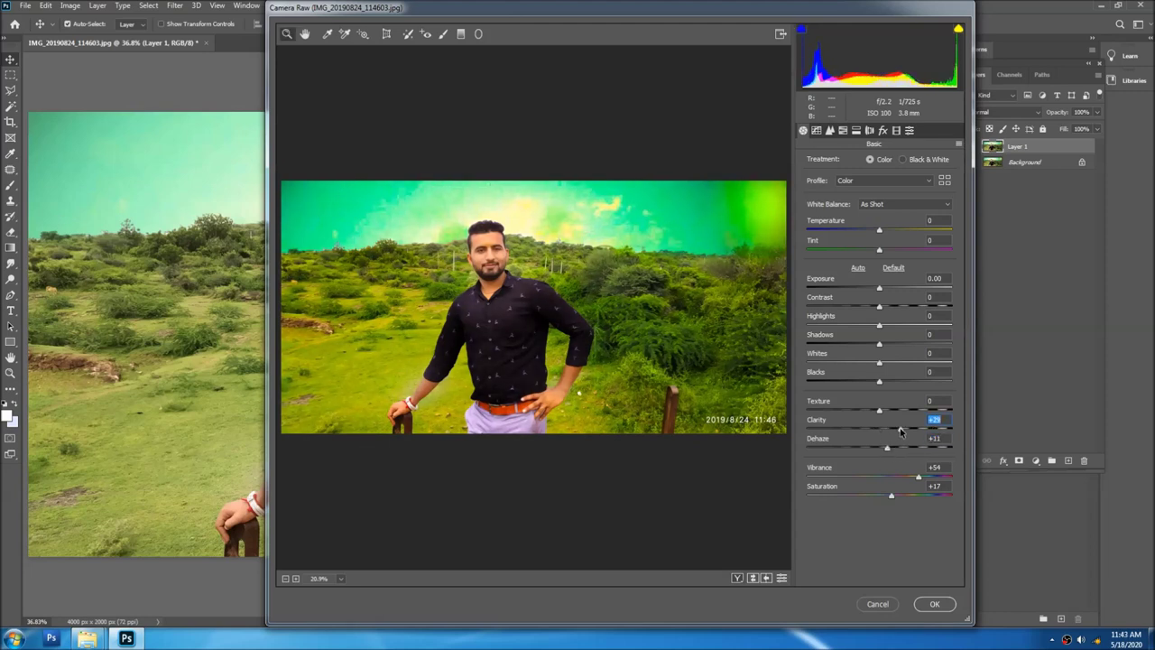
left_click_drag(899, 430, 933, 429)
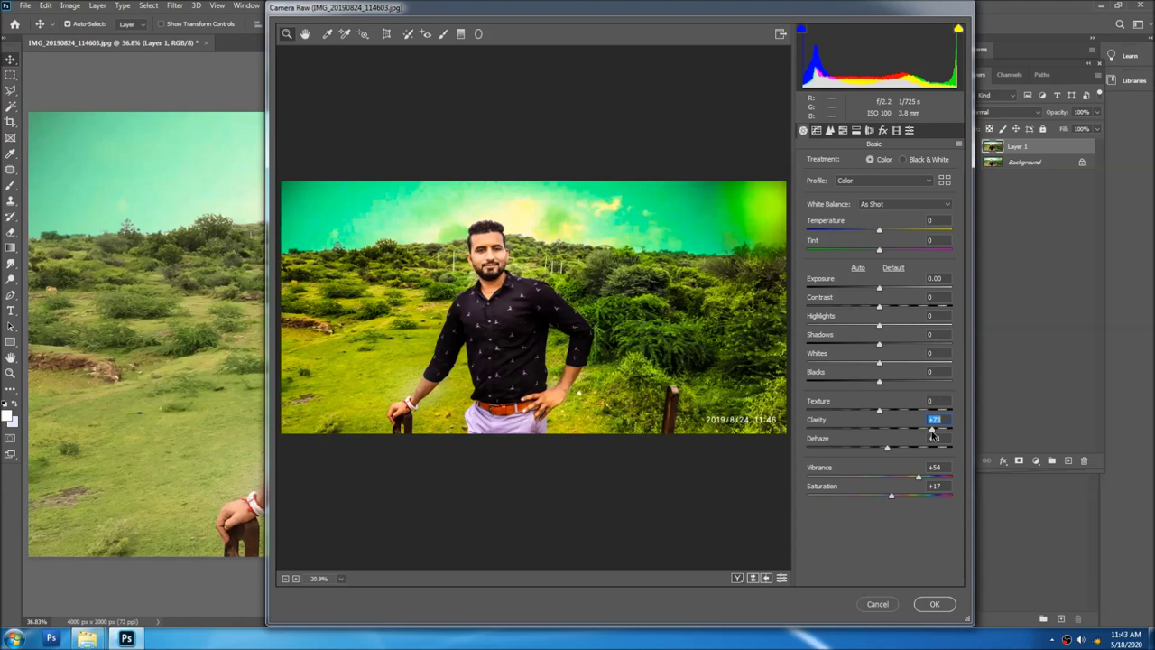
- Set Texture to +71 and Blacks to +29
left_click(911, 411)
key("Tab")
left_click(939, 411)
left_click(902, 382)
left_click_drag(916, 388, 933, 390)
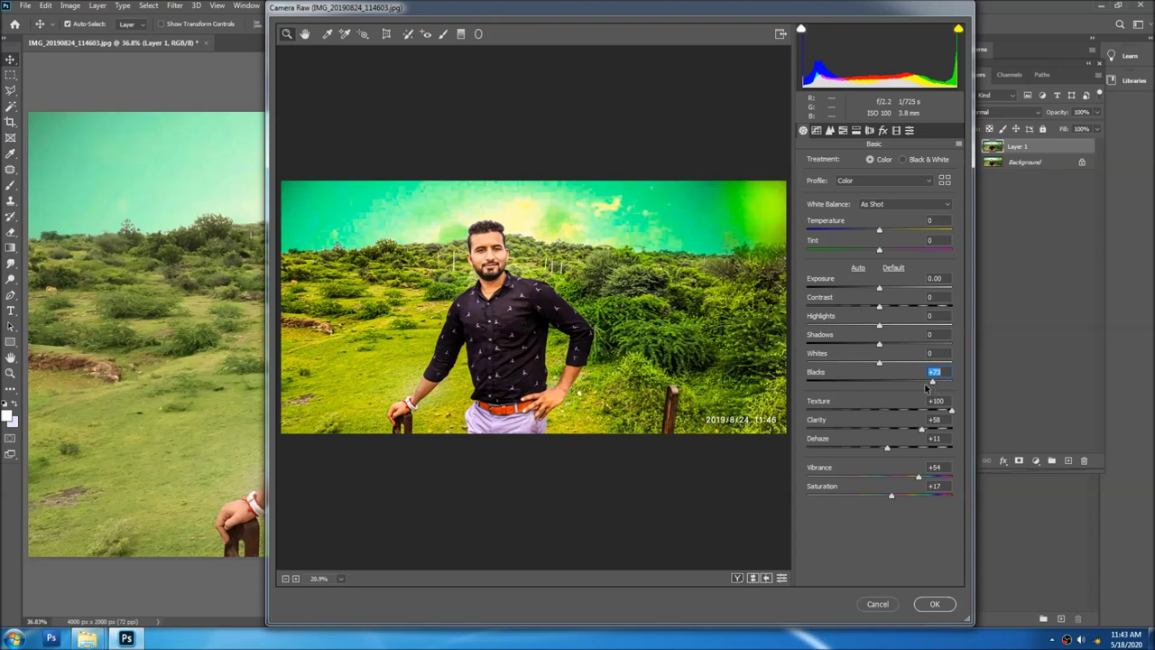
left_click_drag(919, 383, 900, 382)
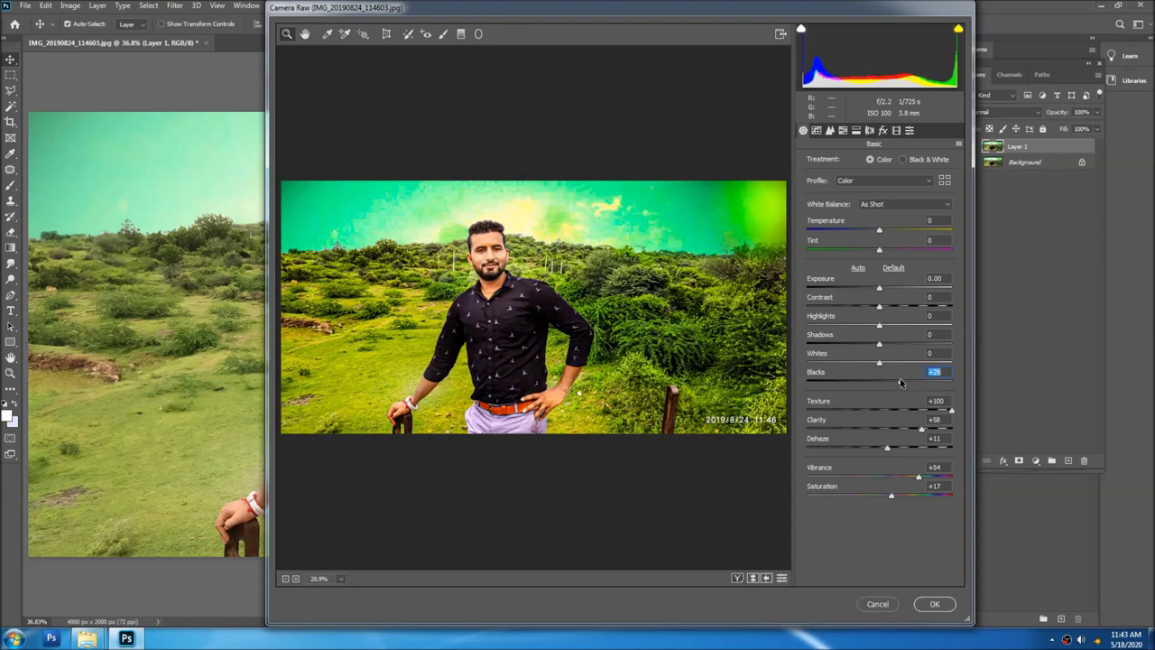
left_click_drag(922, 411, 930, 411)
- Set Whites +6, Shadows +9, Contrast and Exposure 0, and apply the Camera Raw adjustments
key("shift+Tab")
key("shift+Tab")
left_click_drag(864, 362, 822, 363)
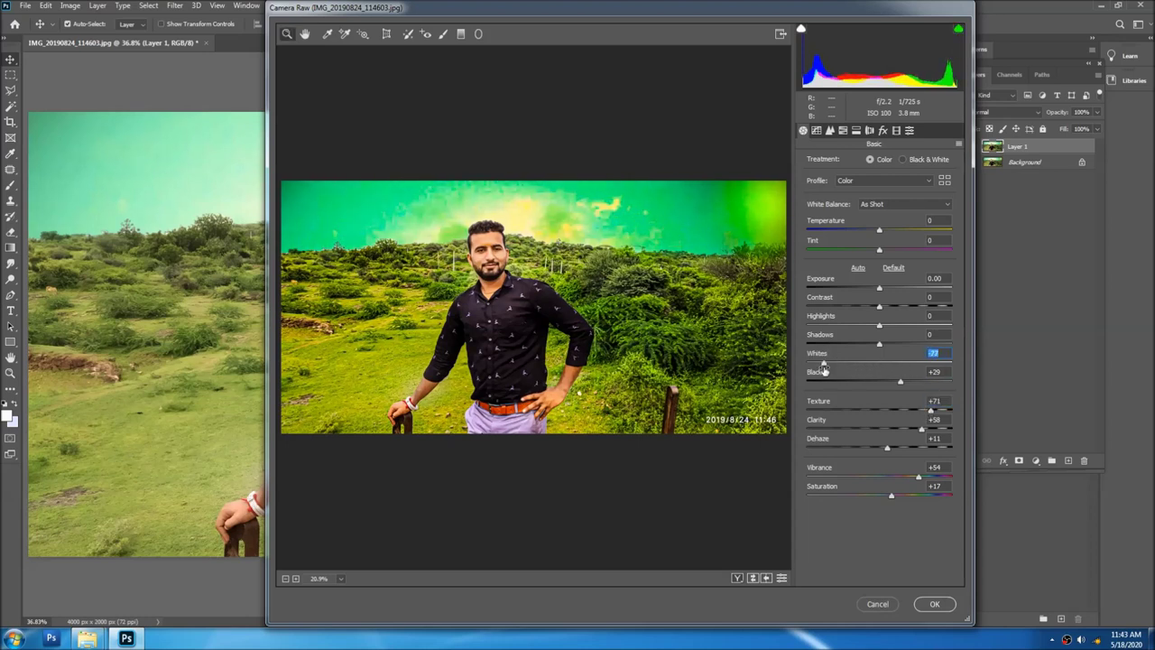
type("0")
key("Tab")
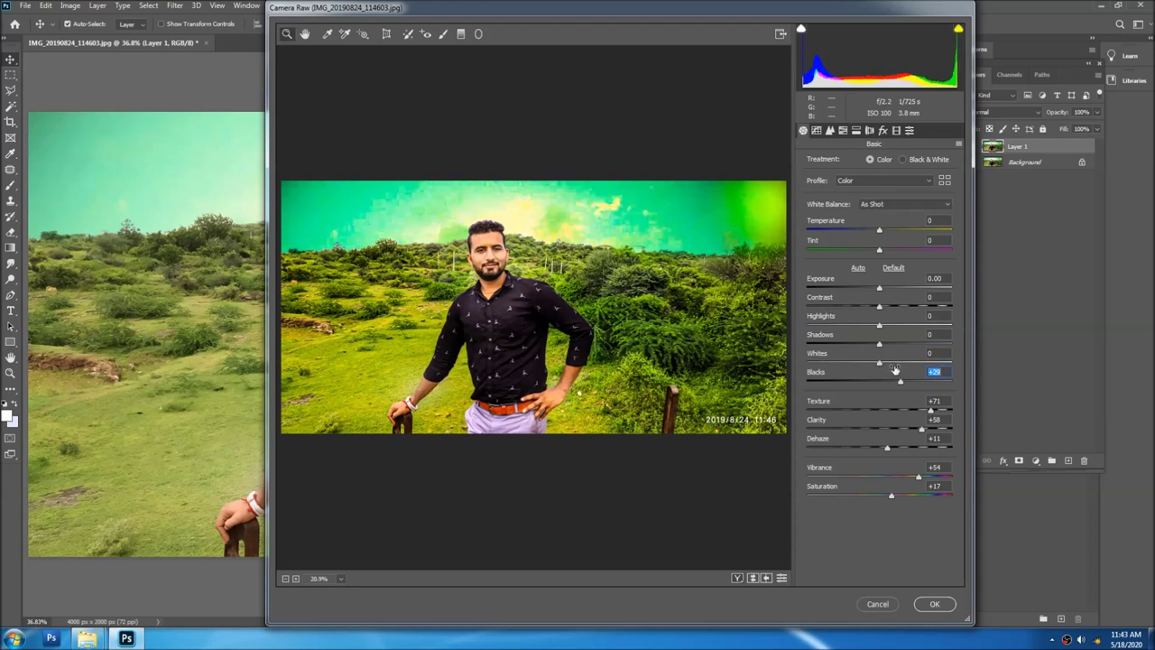
left_click_drag(887, 365, 883, 348)
type("0")
mouse_move(881, 345)
left_mouse_down()
mouse_move(907, 330)
mouse_move(875, 318)
left_mouse_up()
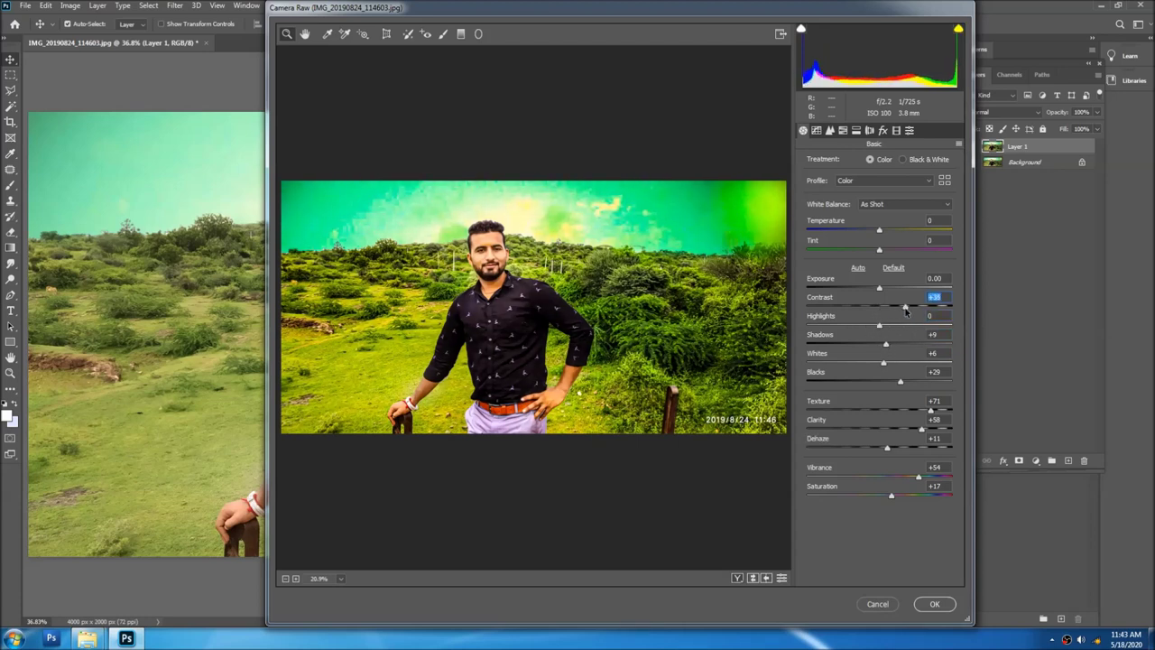
left_click_drag(880, 309, 906, 311)
type("0")
key("shift+Tab")
type("0")
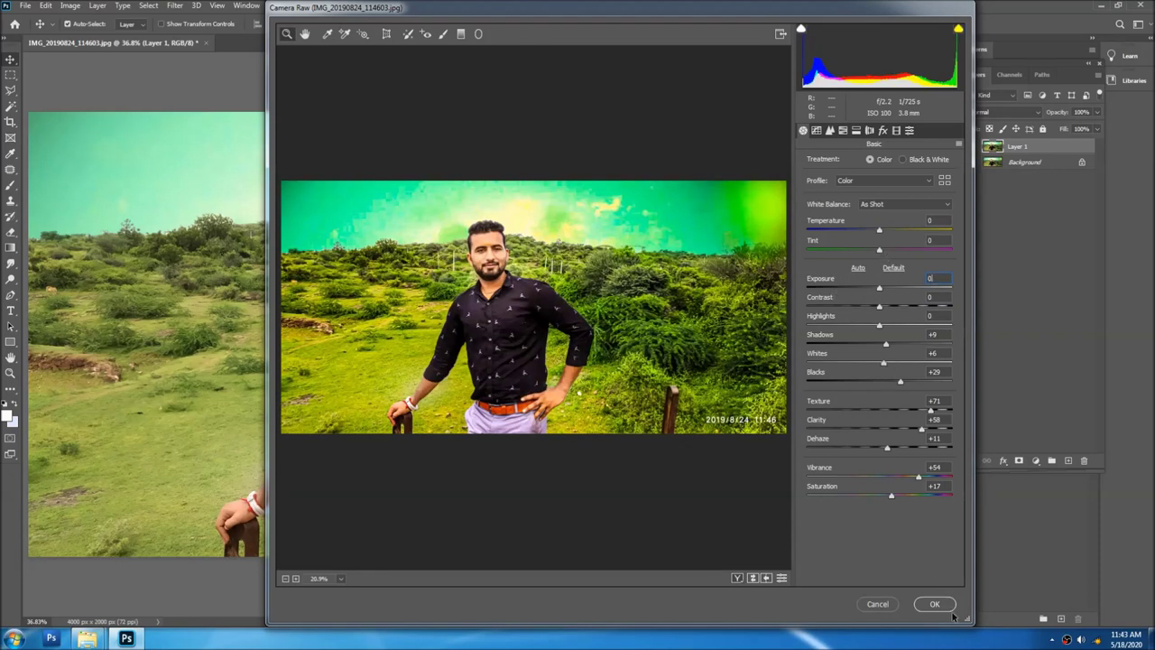
left_click(946, 602)
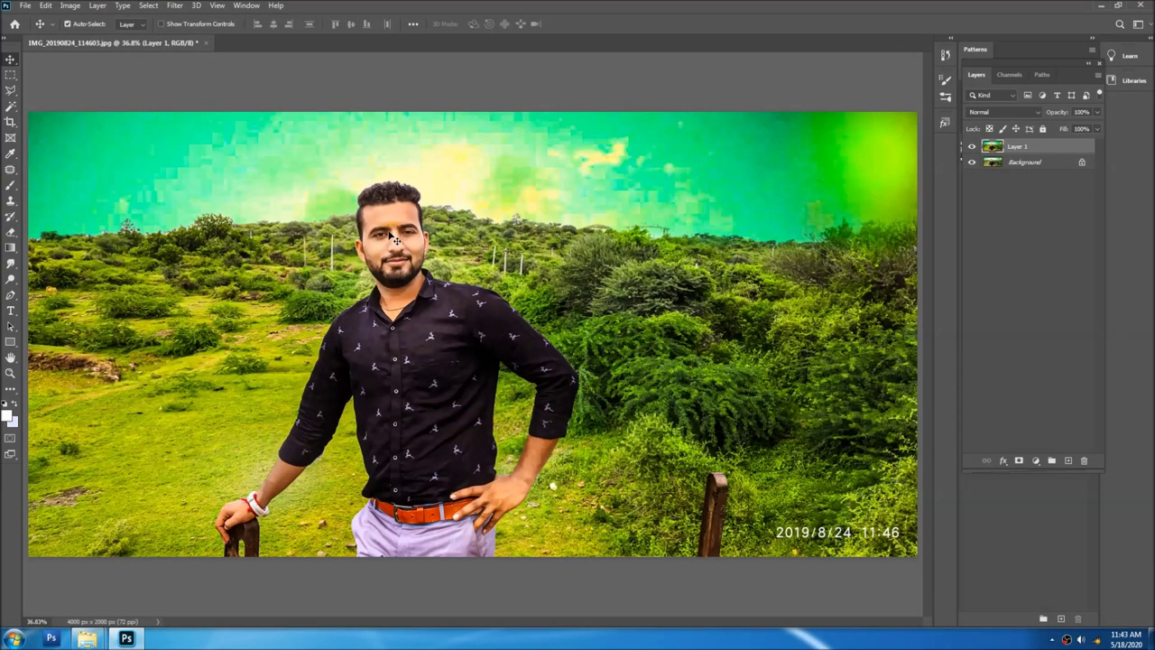
scroll(395, 239, "up", 1)
scroll(395, 240, "up", 1)
key("e")
scroll(391, 218, "up", 2)
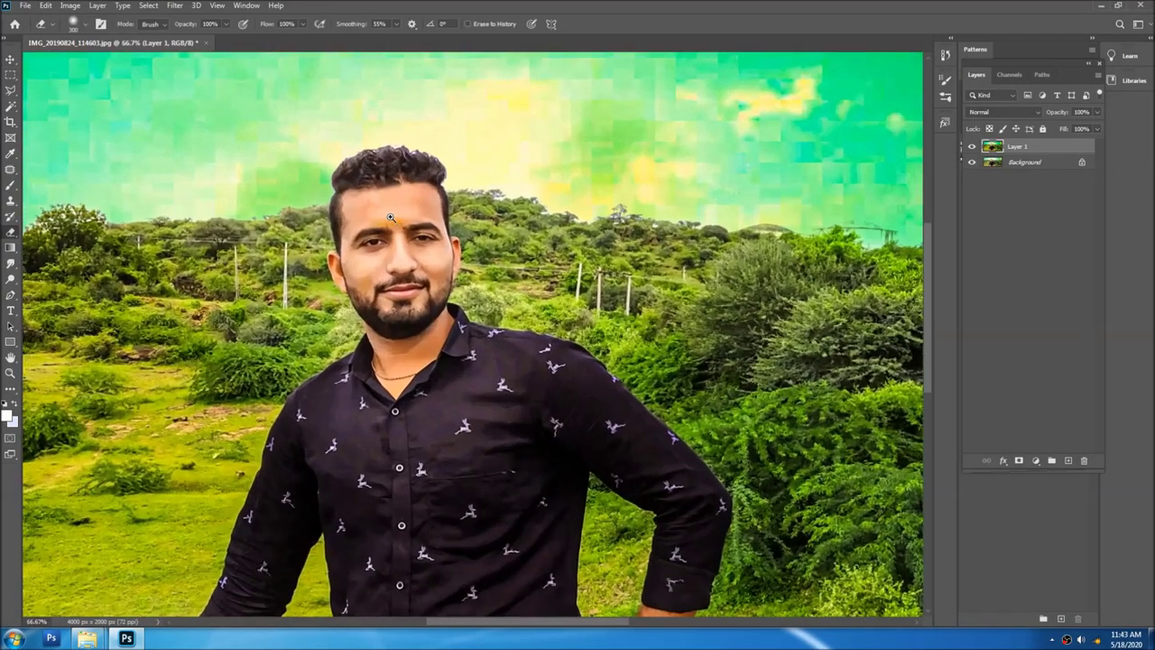
scroll(391, 217, "up", 1)
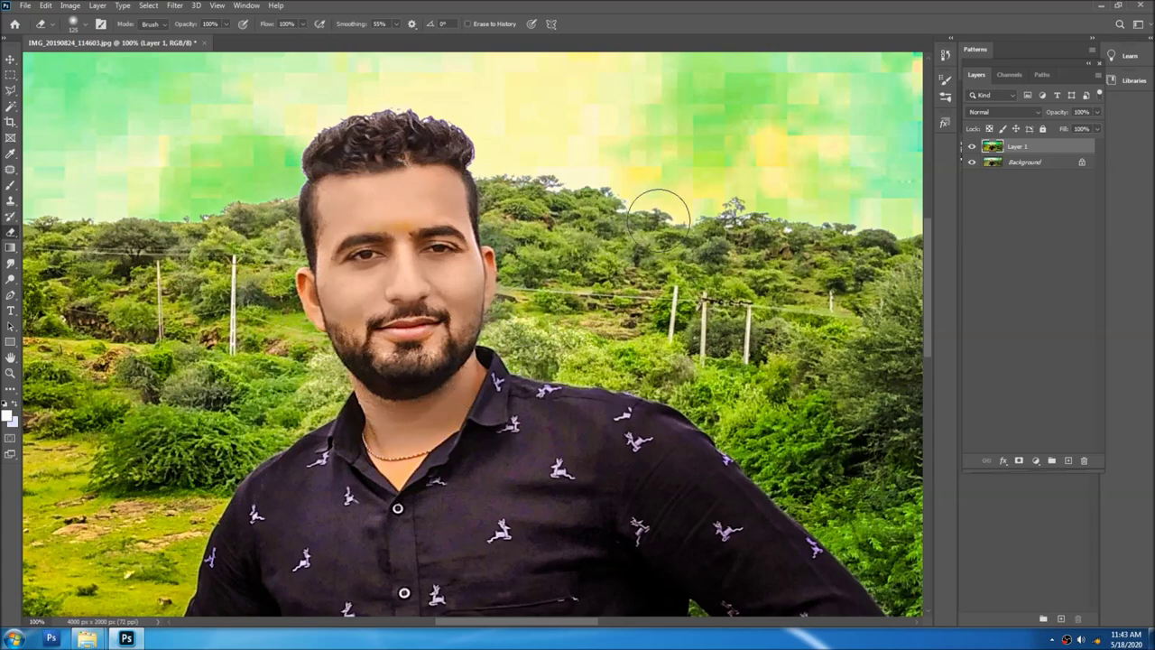
key("ctrl+0")
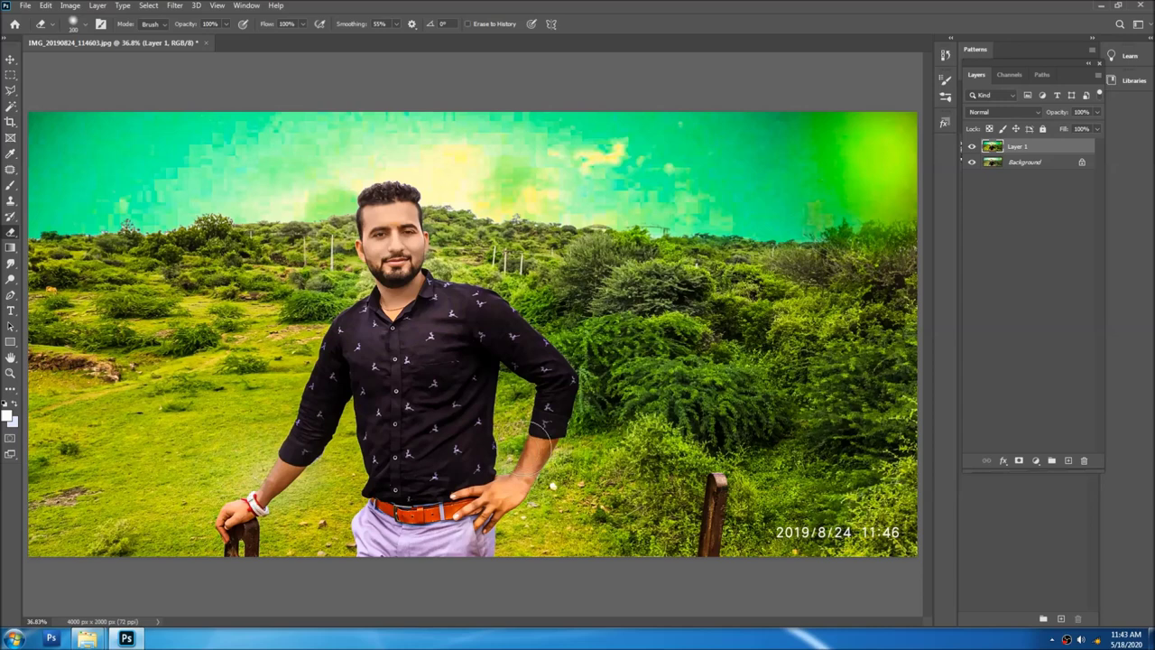
key("bracketright")
key("bracketright")
key("bracketright")
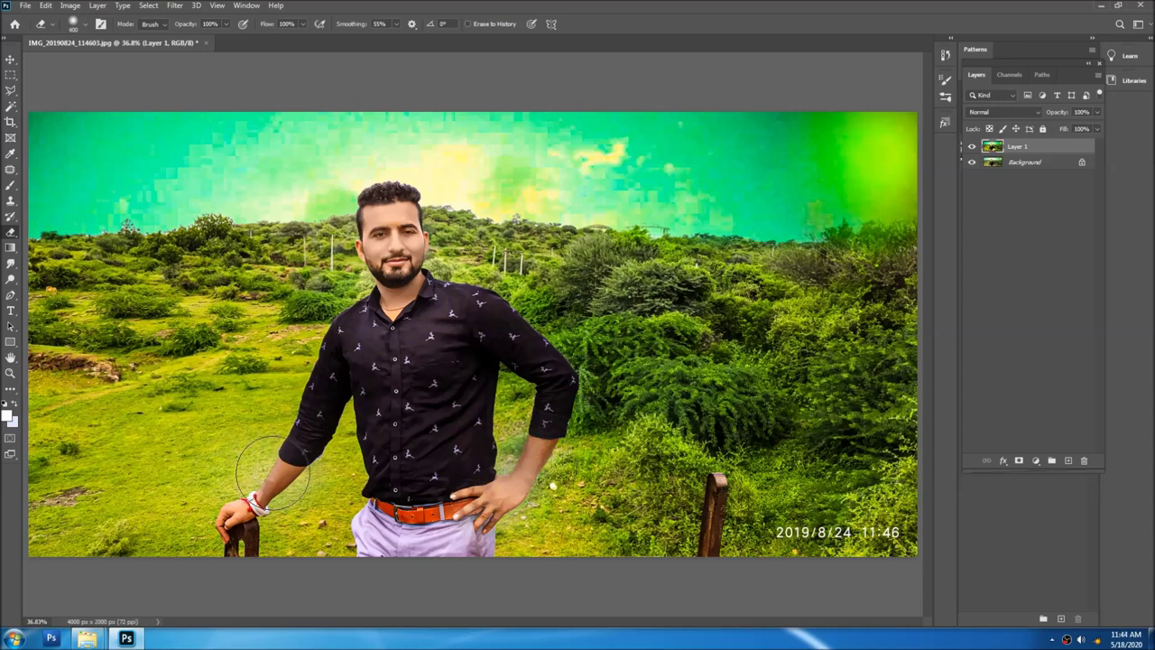
key("bracketright")
key("v")
- Apply Levels to the Background with input levels 14 / 1.11 / 234
left_click(1029, 163)
key("ctrl+l")
left_click_drag(878, 320, 871, 320)
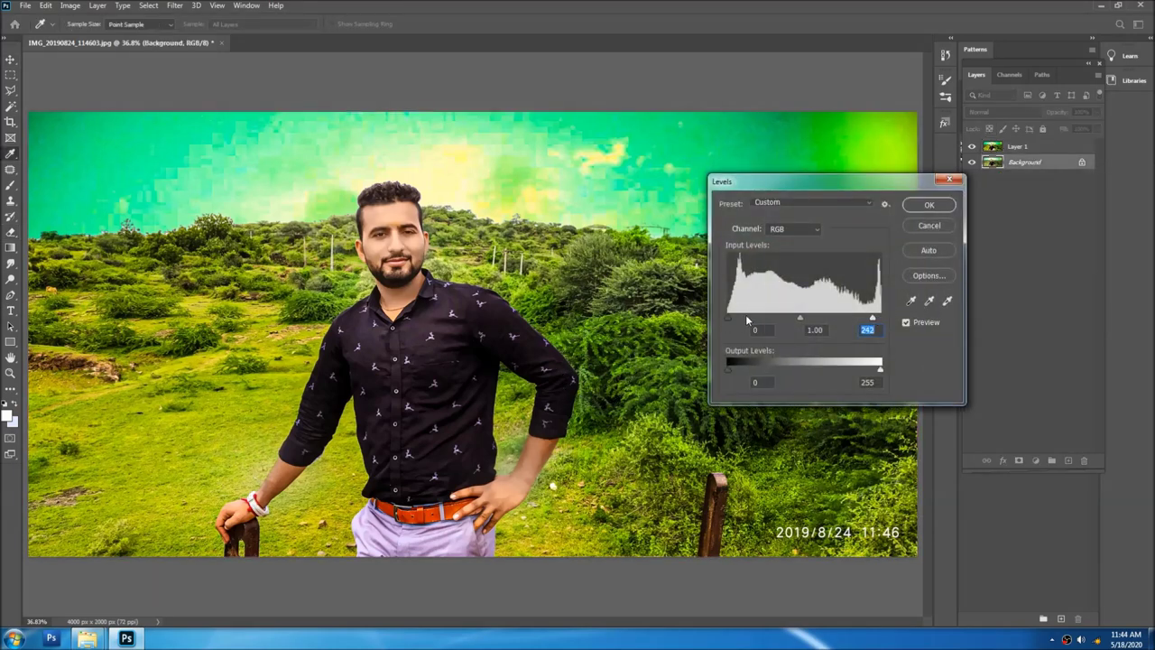
left_click_drag(797, 319, 794, 319)
left_click_drag(872, 319, 862, 319)
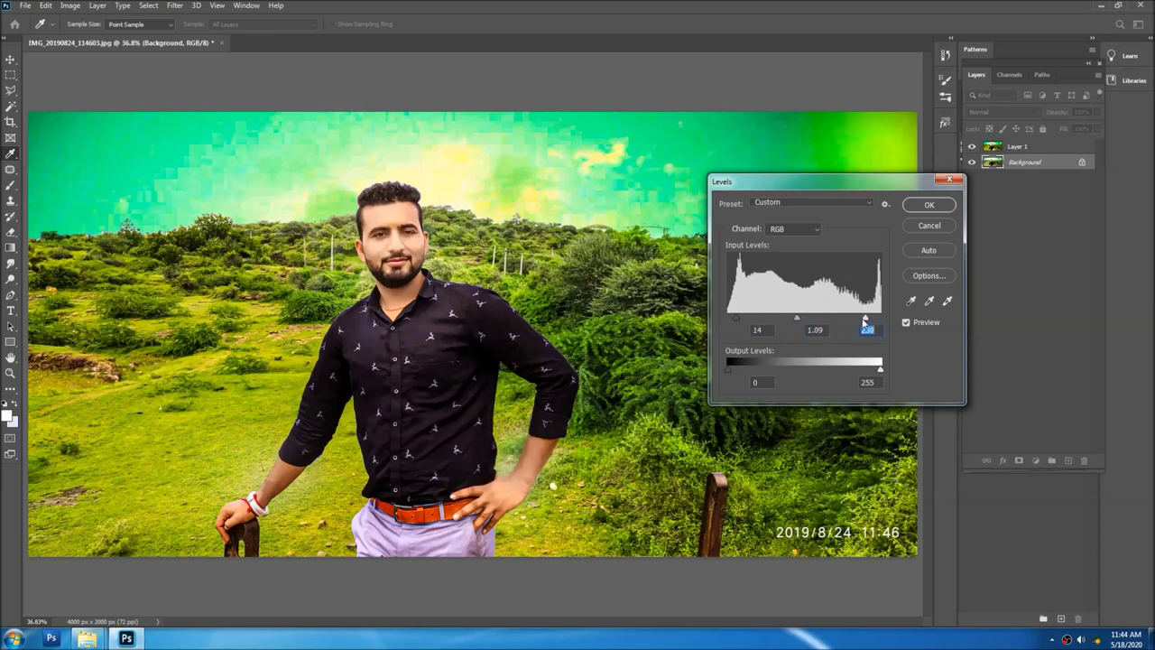
key("Return")
- Merge Layer 1 into the Background and duplicate it as a new layer
key("v")
key("ctrl+e")
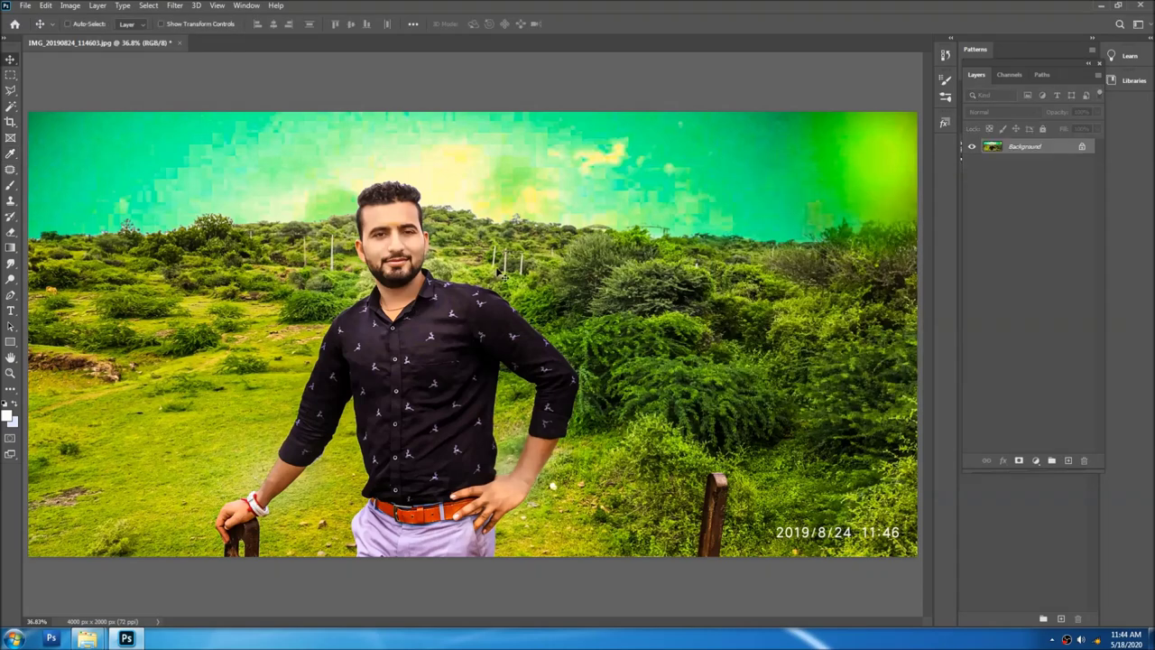
key("z")
left_click(451, 142)
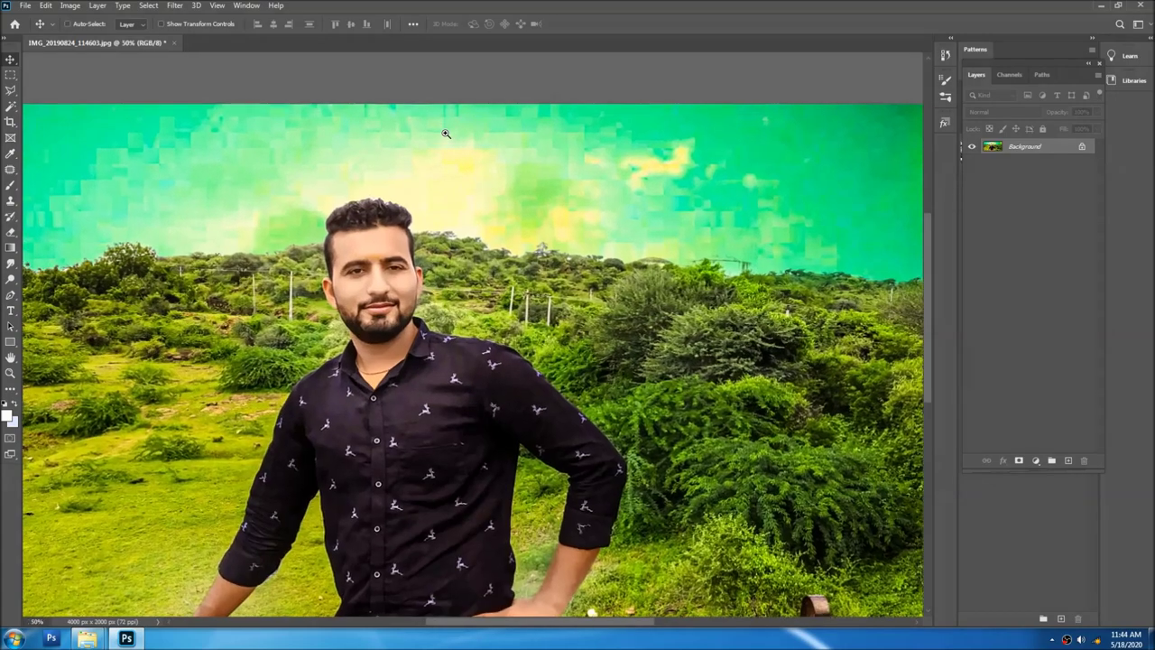
key("ctrl+minus")
key("ctrl+j")
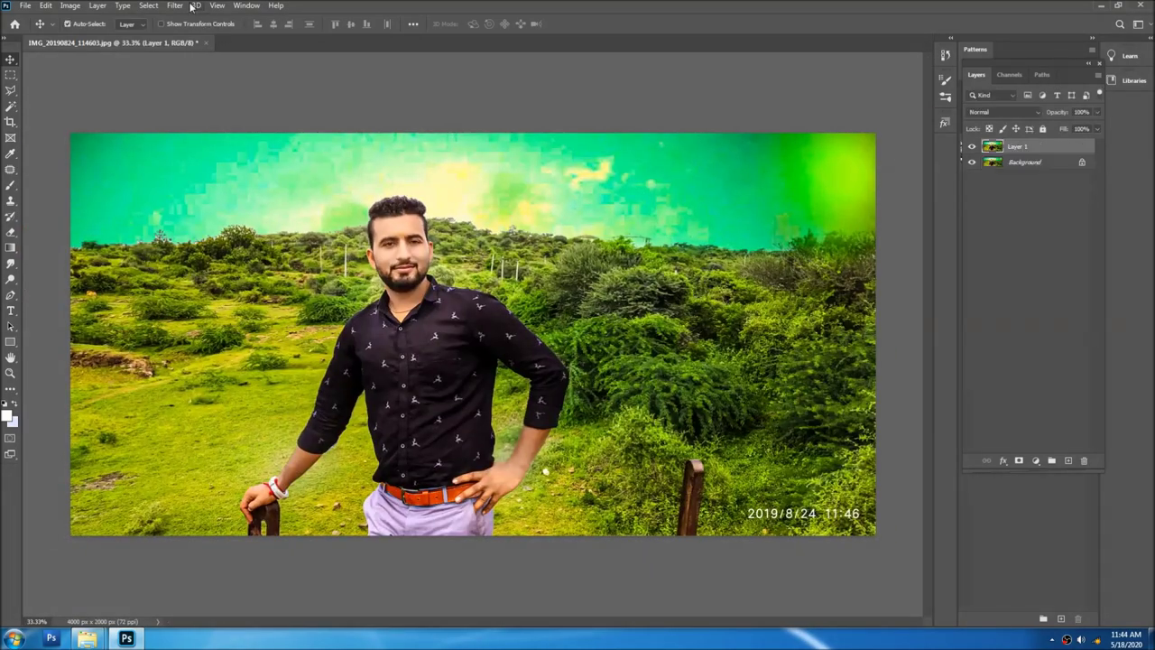
left_click(176, 6)
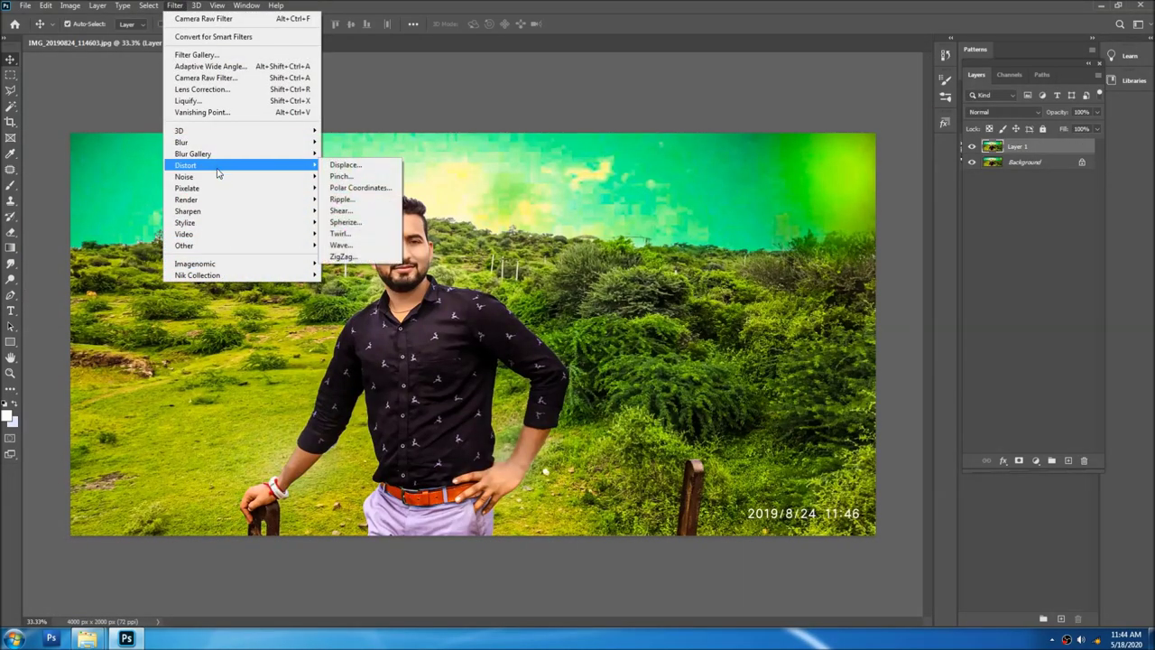
- Open the GREYCstoration noise filter and pan its preview onto the man's face
mouse_move(184, 176)
left_click(361, 209)
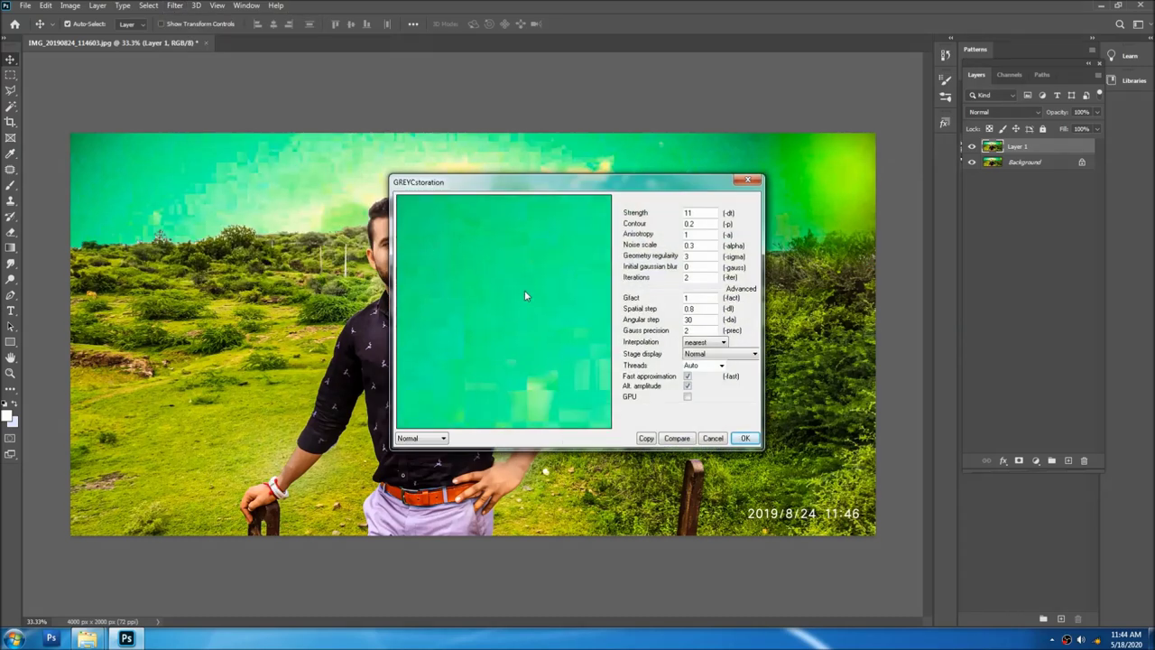
left_click_drag(524, 296, 517, 367)
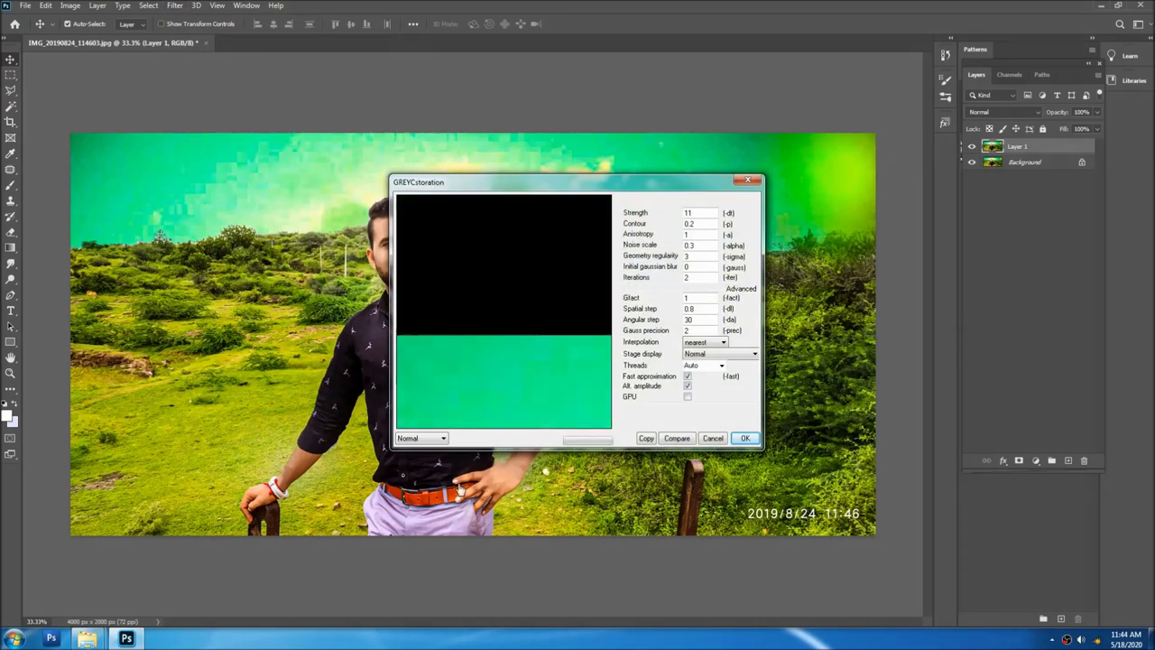
left_click(352, 188)
mouse_move(494, 294)
left_mouse_down()
mouse_move(511, 322)
mouse_move(441, 330)
mouse_move(480, 351)
left_mouse_up()
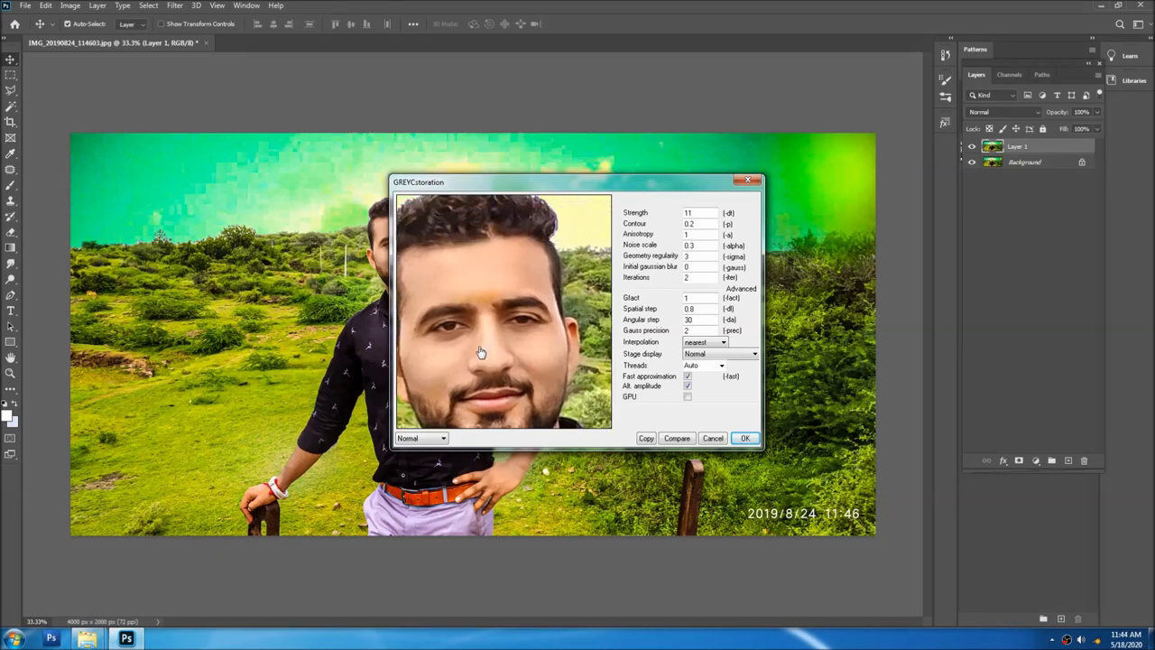
- Keep Strength at 11, set Geometry regularity to 4, and apply the smoothing
left_click(706, 217)
type("1")
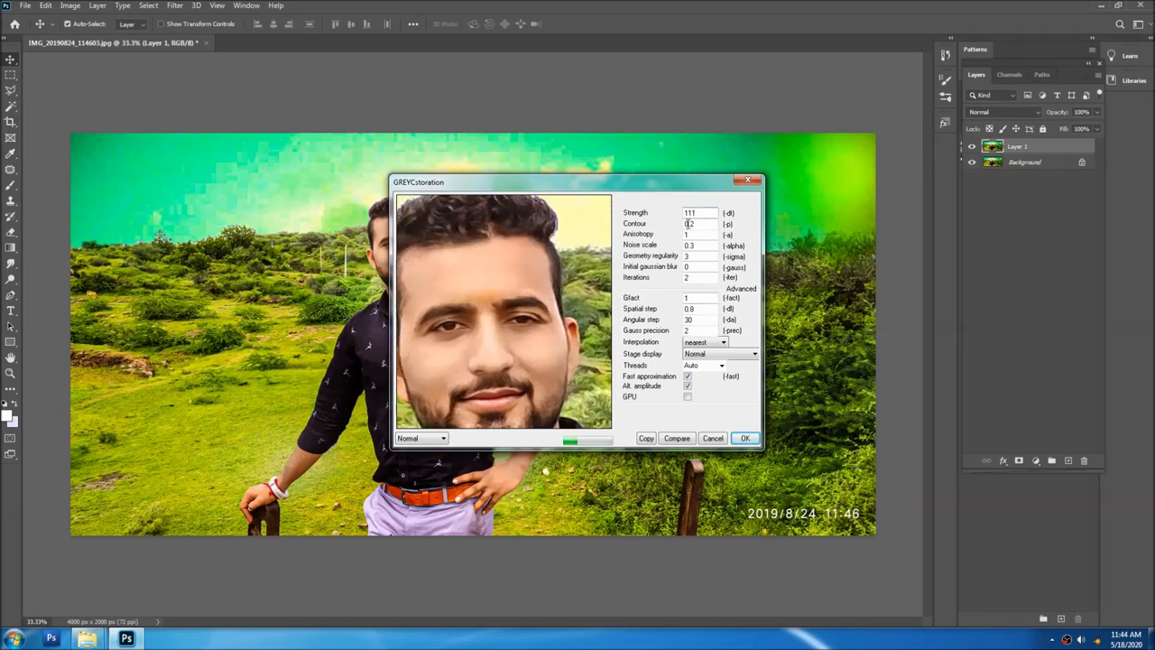
key("BackSpace")
double_click(699, 256)
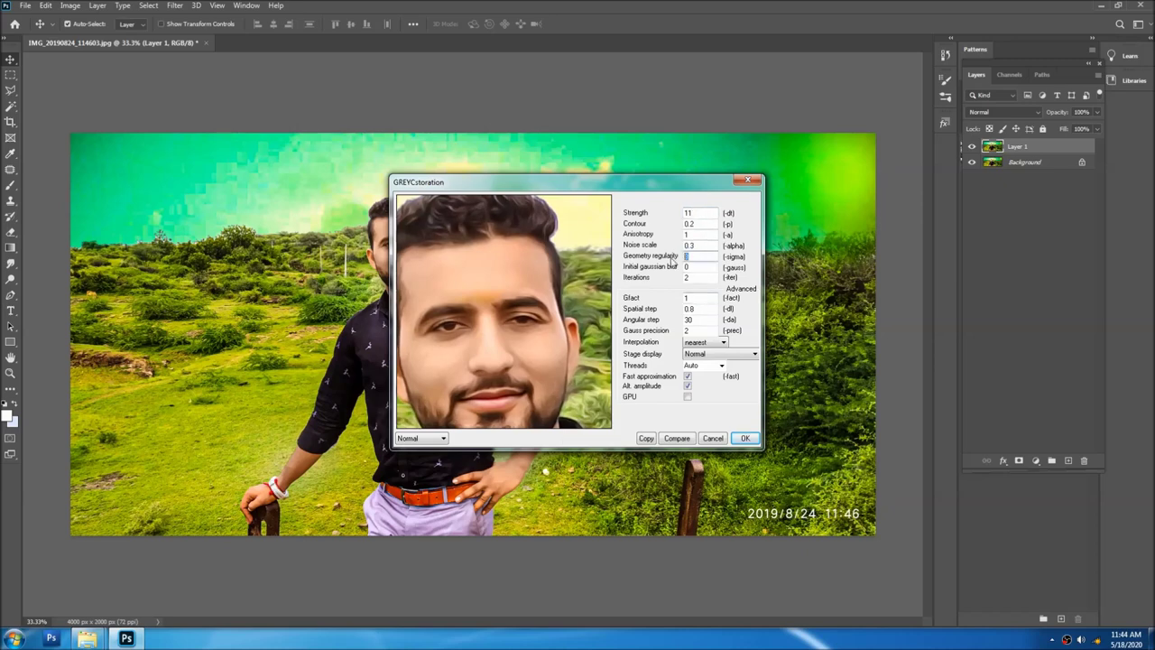
type("6")
mouse_move(503, 311)
left_mouse_down()
mouse_move(540, 273)
mouse_move(583, 265)
left_mouse_up()
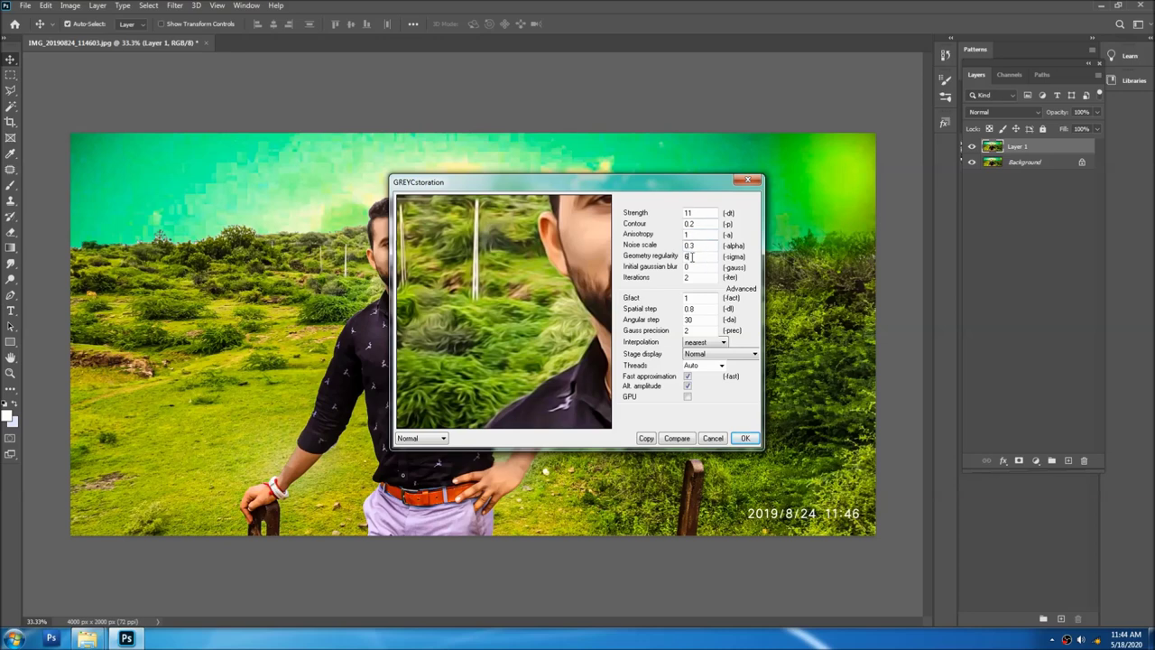
left_click_drag(700, 257, 676, 261)
type("4")
left_click(746, 438)
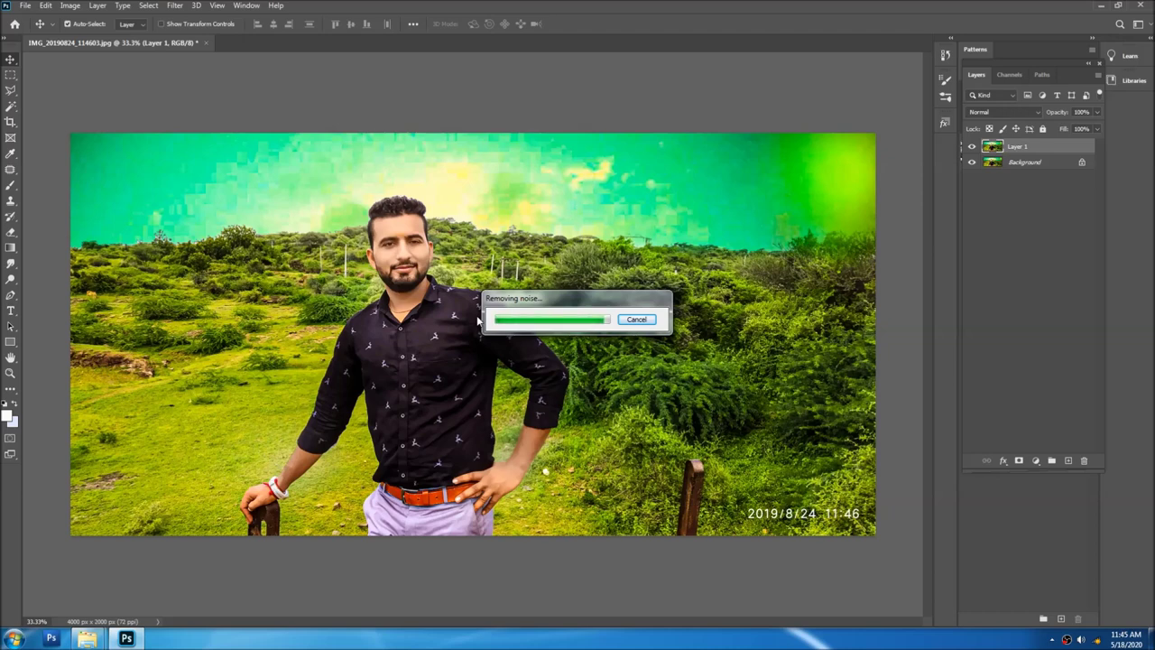
- Inspect the finished GREYCstoration painted smoothing up close, then fit the whole photo on screen
scroll(416, 233, "up", 3)
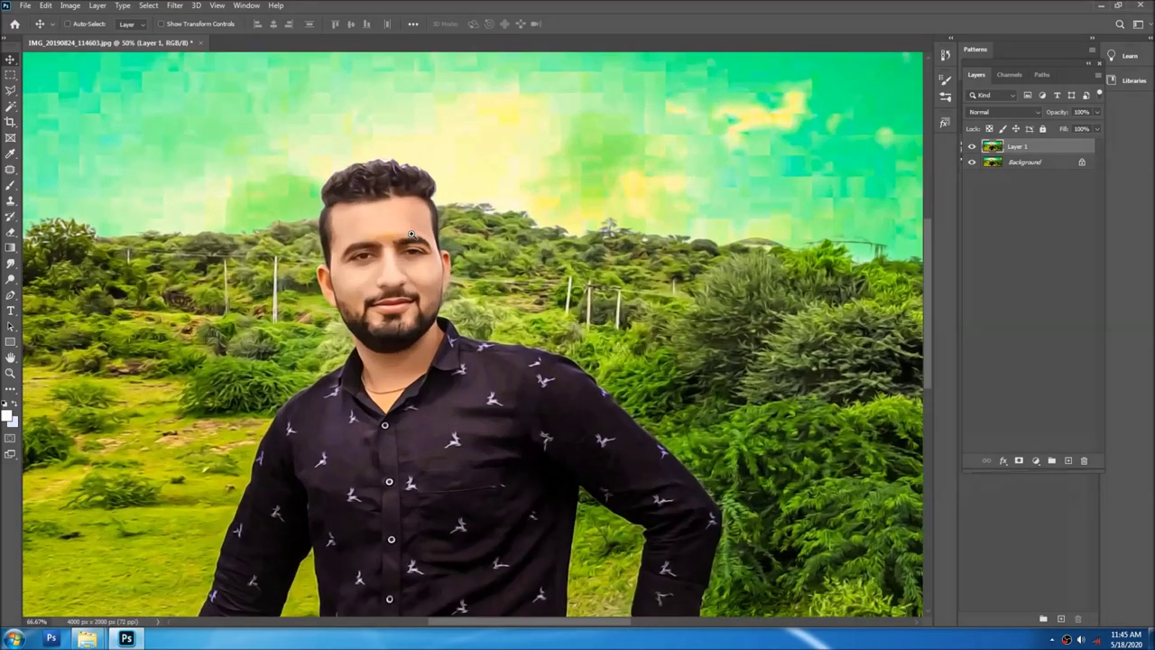
key("e")
scroll(407, 232, "up", 5)
key("p")
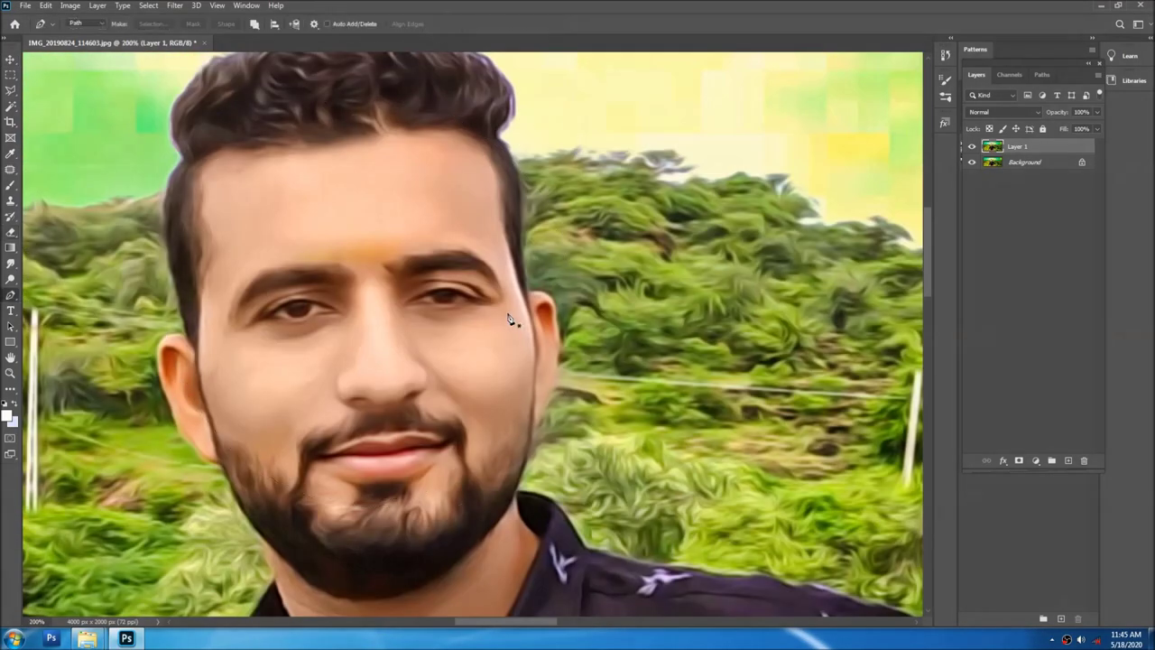
key("e")
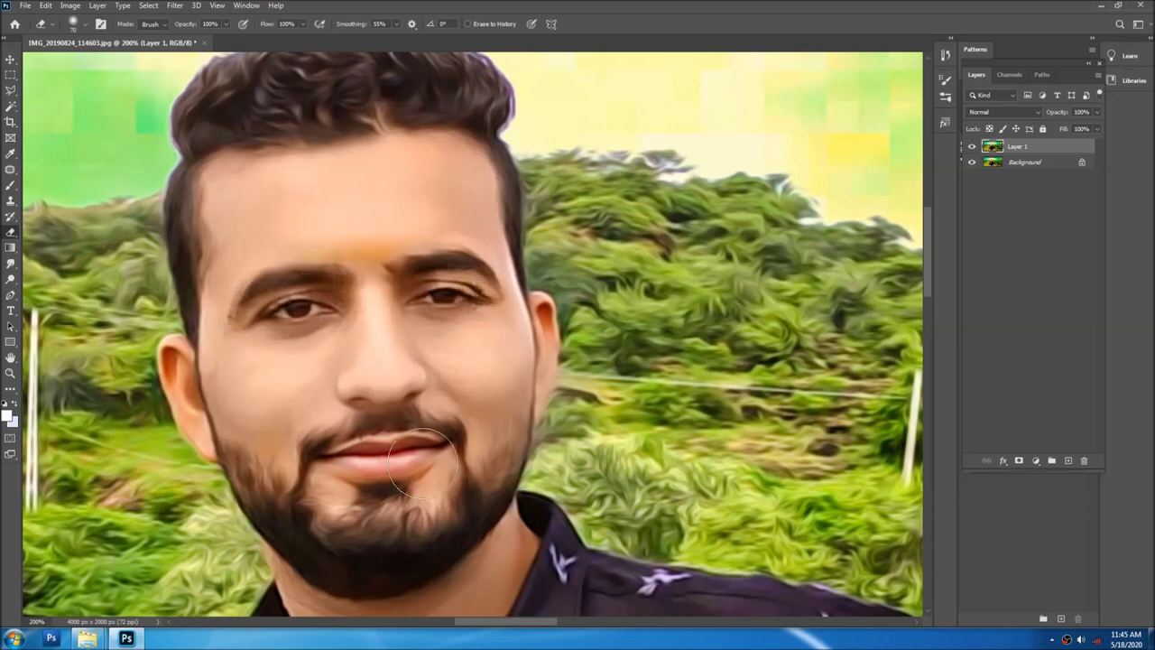
key("v")
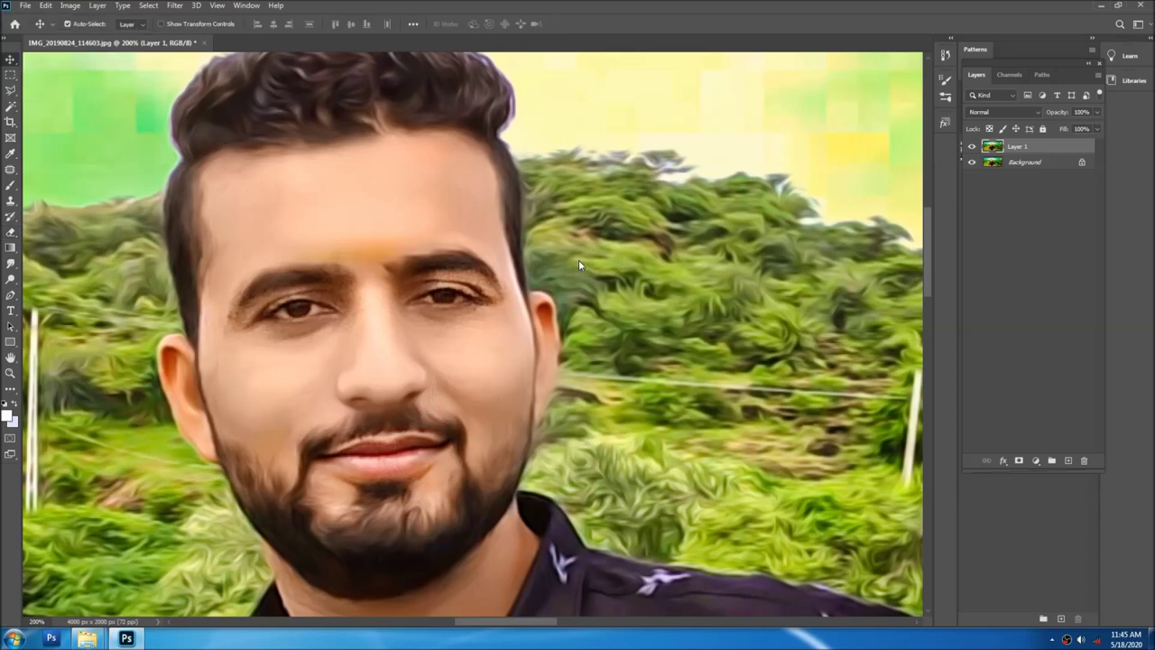
key("ctrl+0")
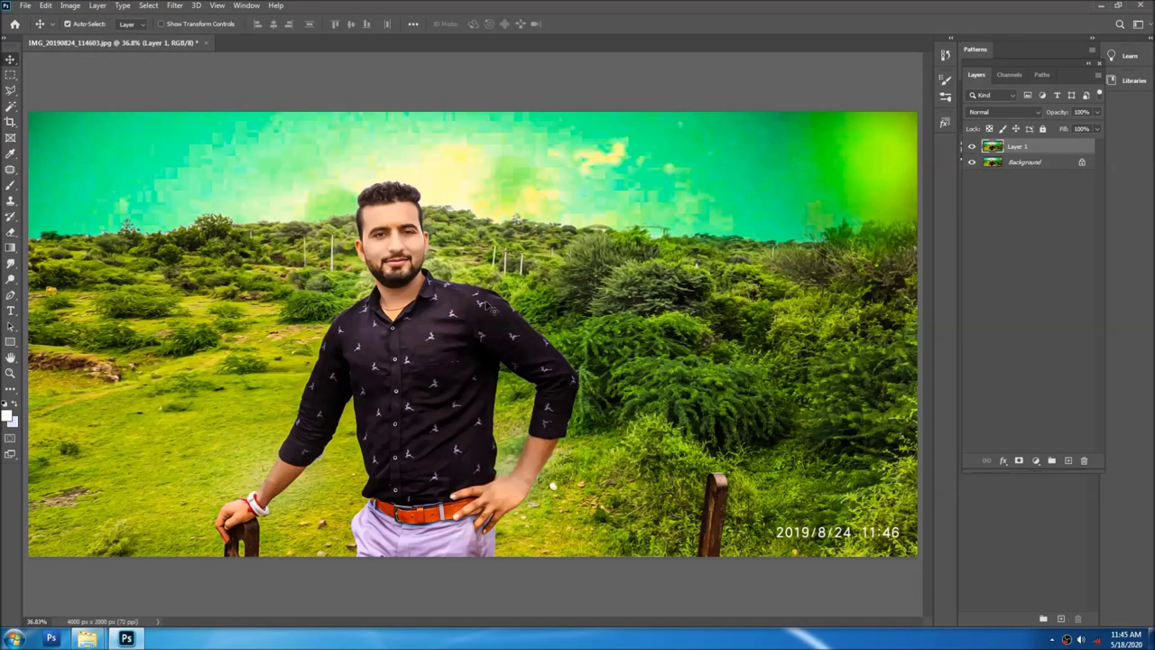
scroll(406, 208, "up", 2)
- Merge the smoothed layer into Background and duplicate it as a new Layer 1
key("ctrl+e")
scroll(391, 228, "up", 1)
scroll(391, 227, "up", 1)
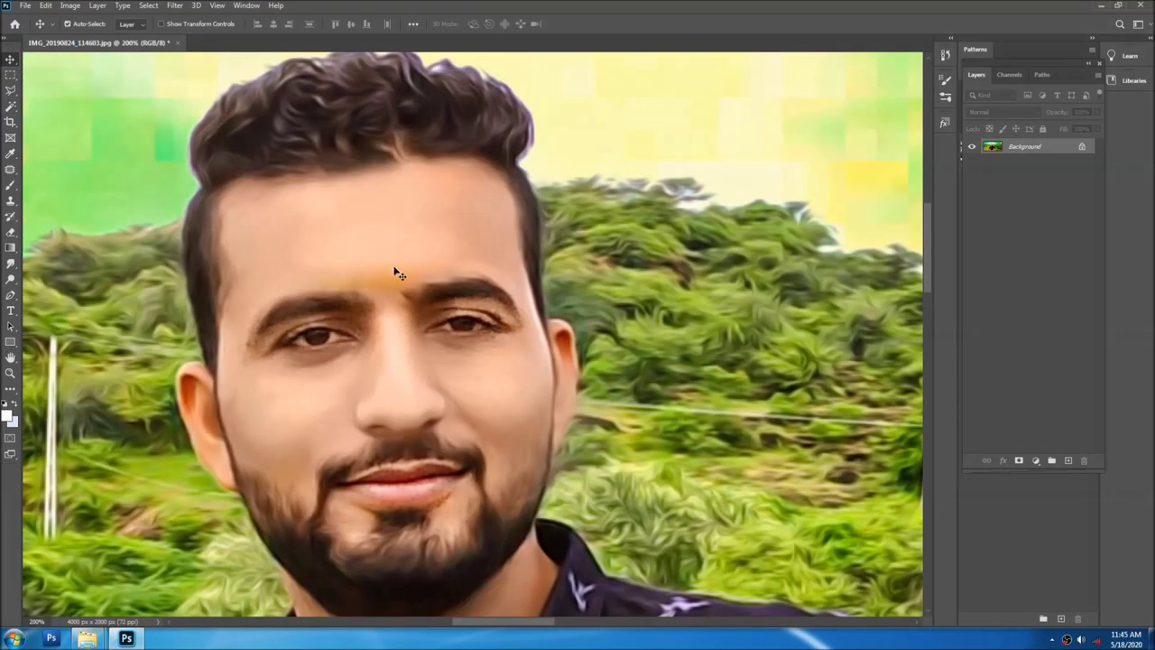
key("ctrl+j")
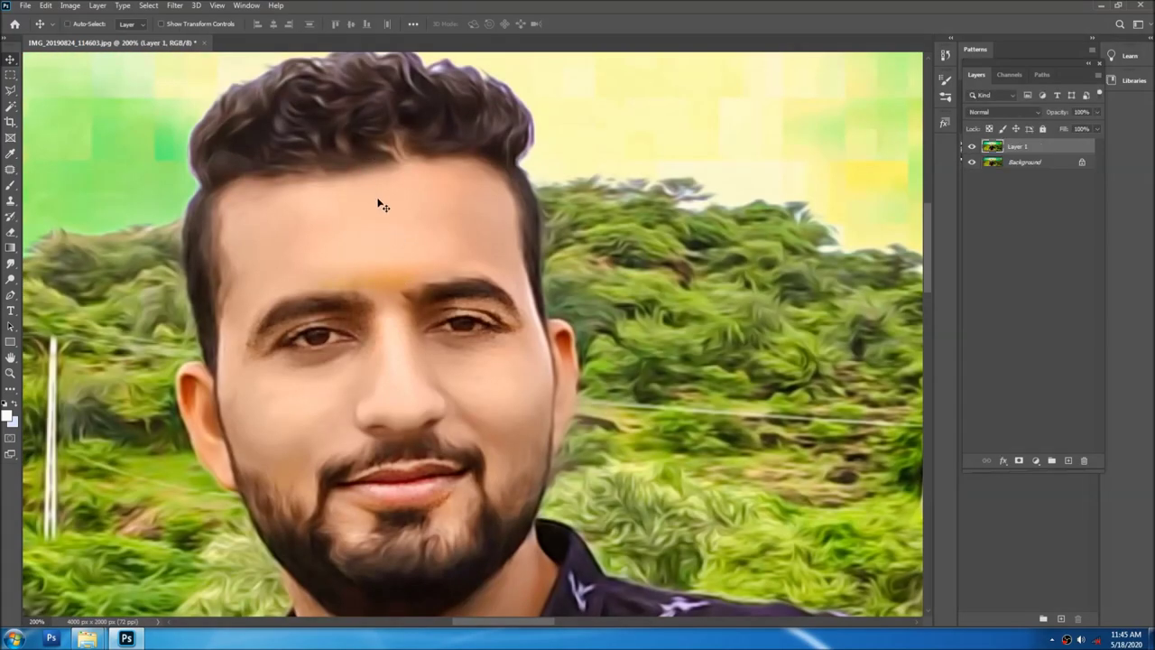
left_click(1049, 164)
left_click(175, 6)
mouse_move(184, 175)
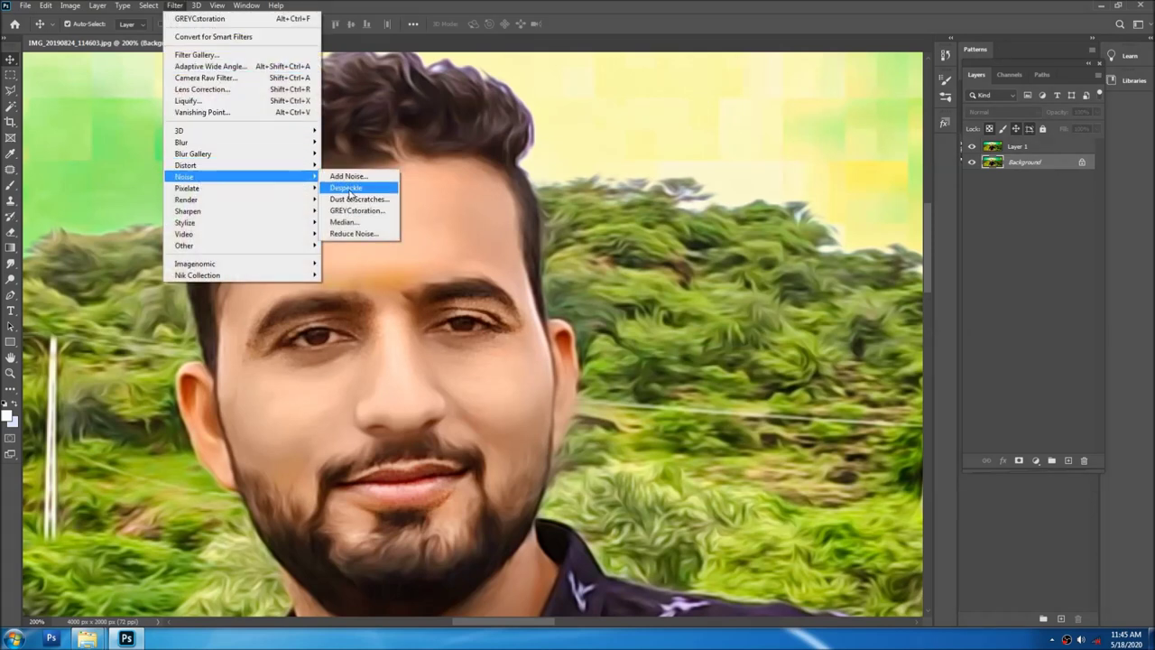
- Apply Despeckle, merge, and select the left eye with a 10 px feathered rectangle
left_click(343, 187)
key("ctrl+shift+e")
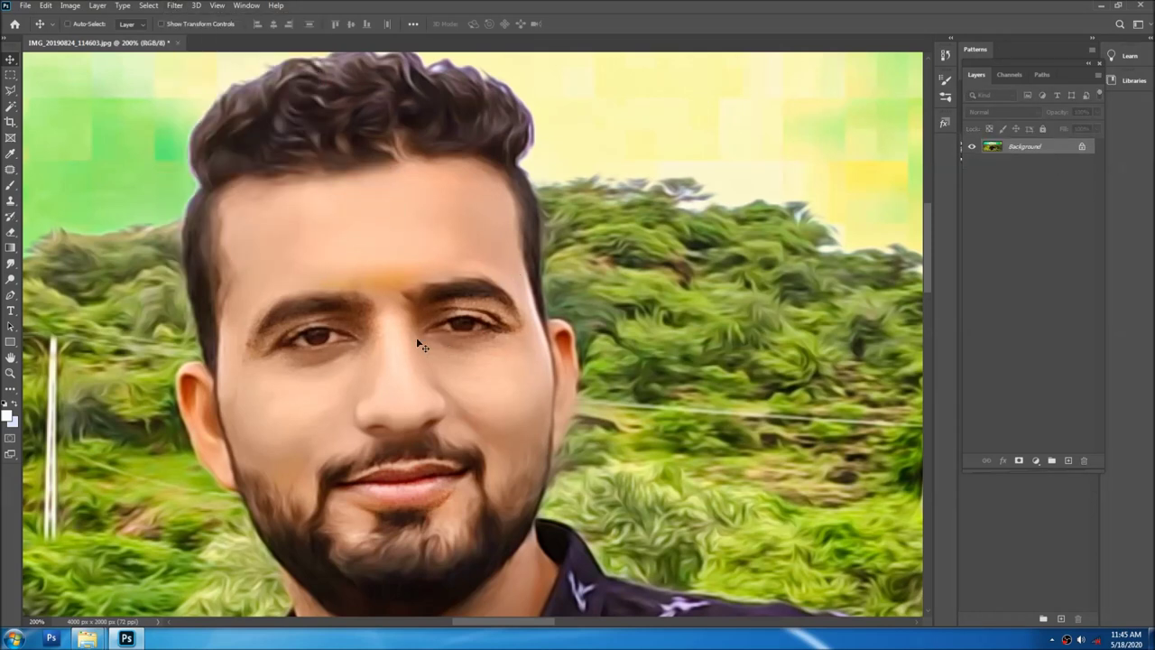
key("m")
left_click_drag(227, 289, 380, 382)
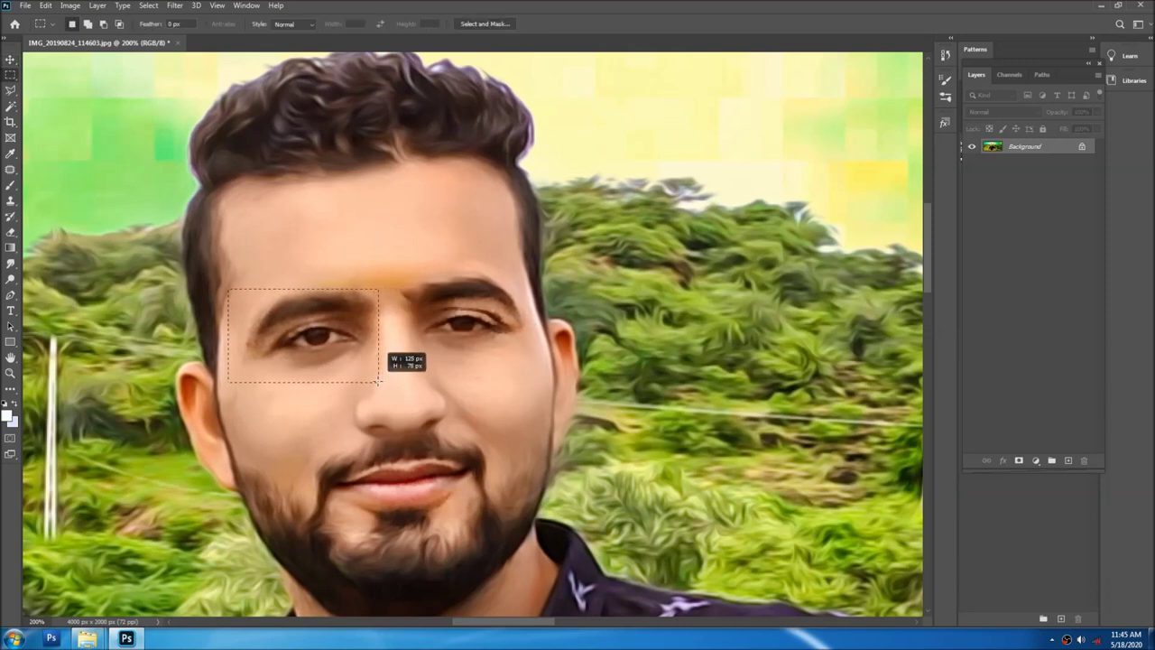
right_click(425, 312)
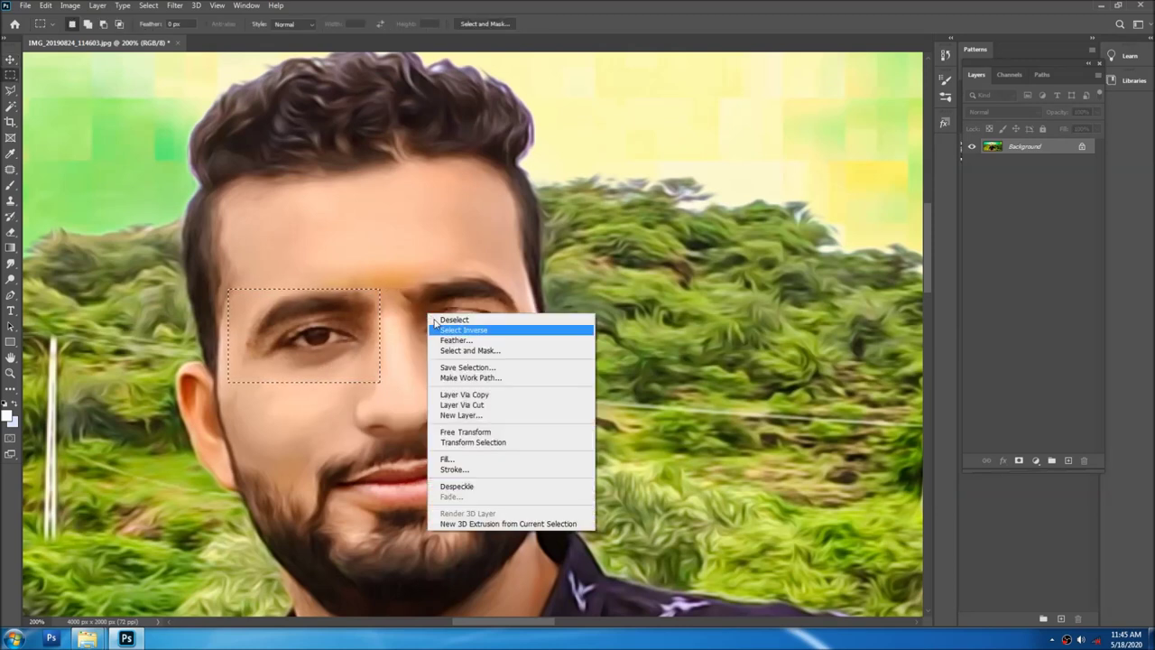
left_click(484, 341)
type("10")
key("Return")
- Copy the eye area to its own layer, flip it horizontally, and rotate it over the right eye
key("ctrl+j")
key("ctrl+t")
right_click(328, 334)
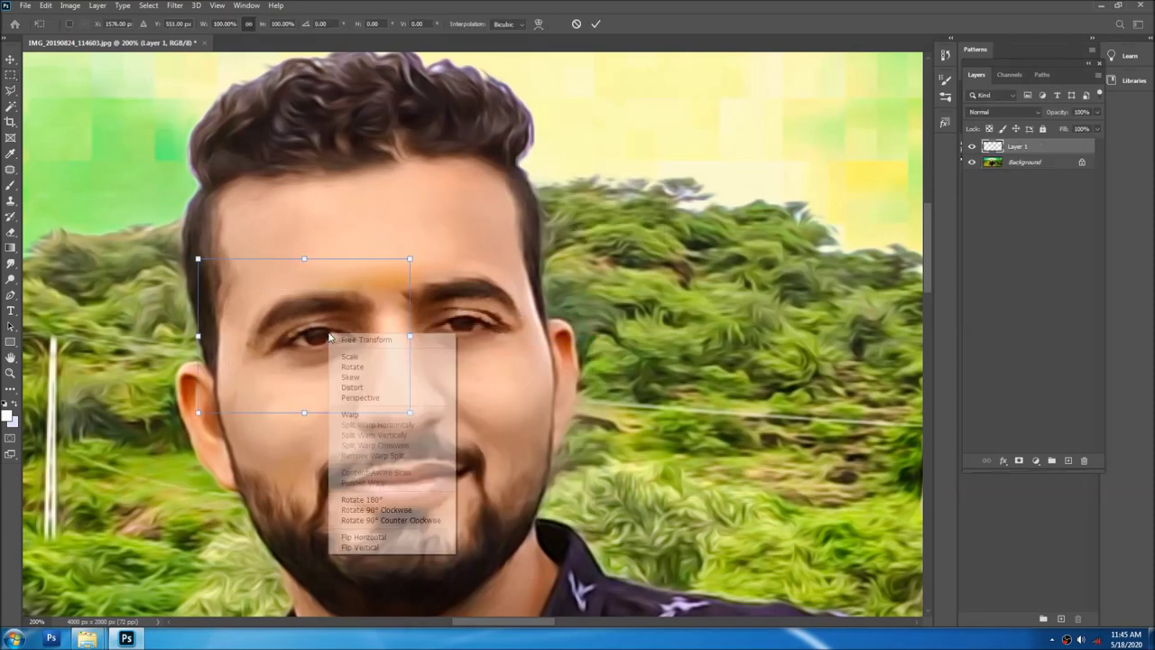
left_click(391, 537)
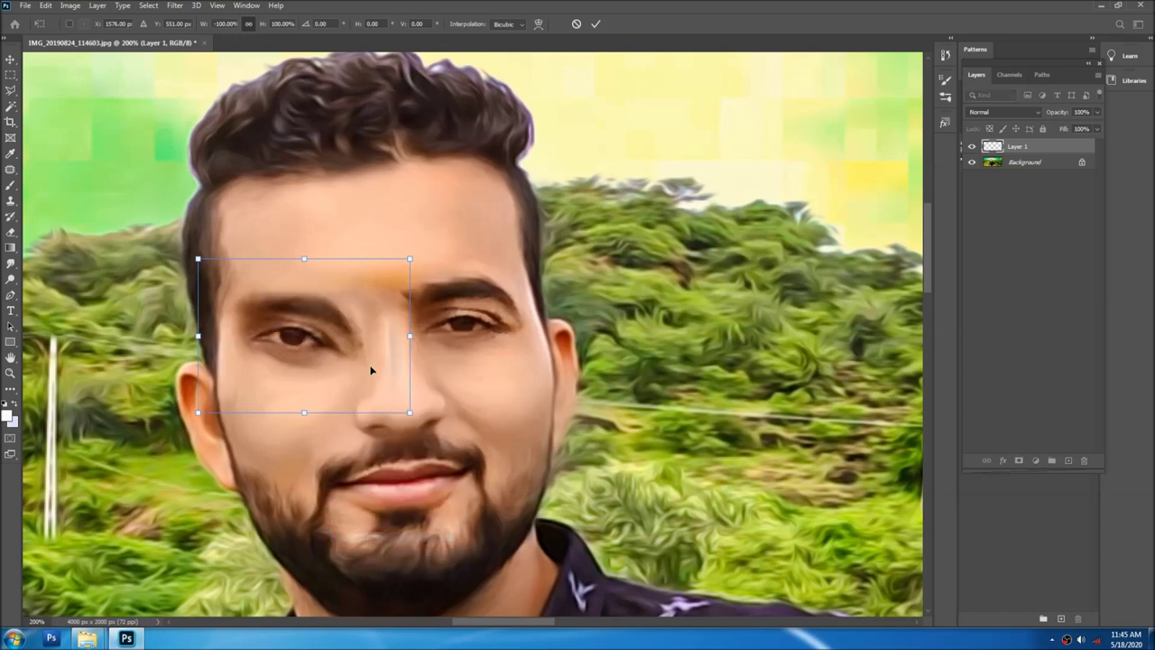
left_click_drag(370, 370, 546, 351)
mouse_move(632, 237)
left_mouse_down()
mouse_move(791, 242)
mouse_move(751, 185)
left_mouse_up()
left_click_drag(474, 302, 469, 286)
key("Return")
- Erase the eye patch's hard edges, nudge it slightly, and view the whole photo
key("p")
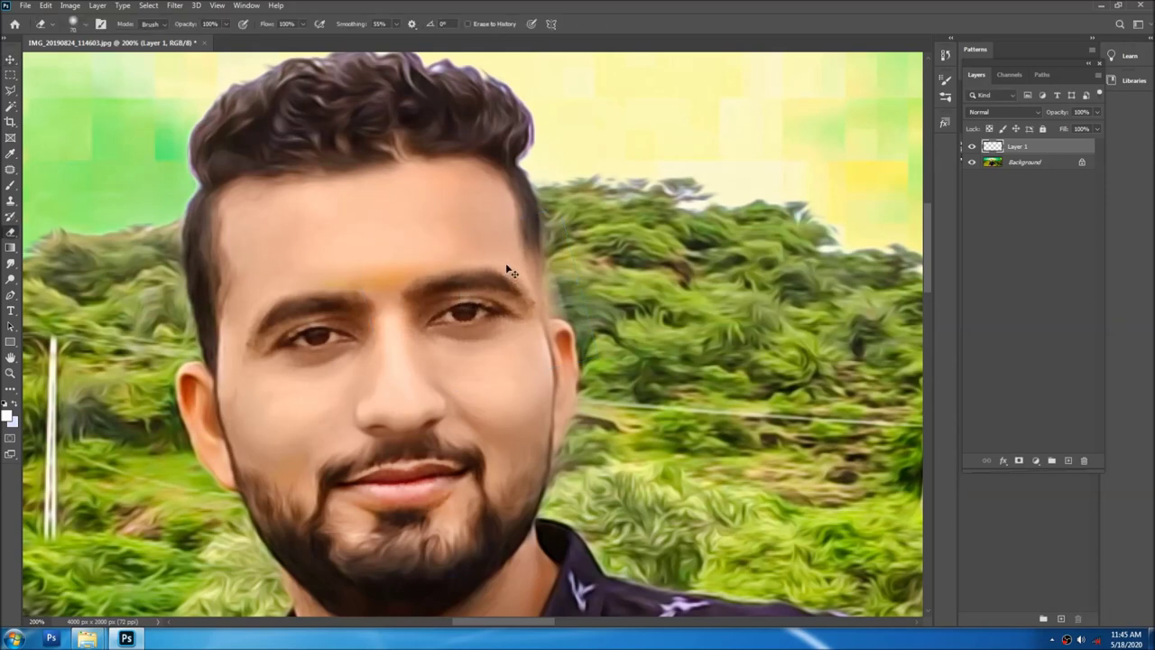
key("e")
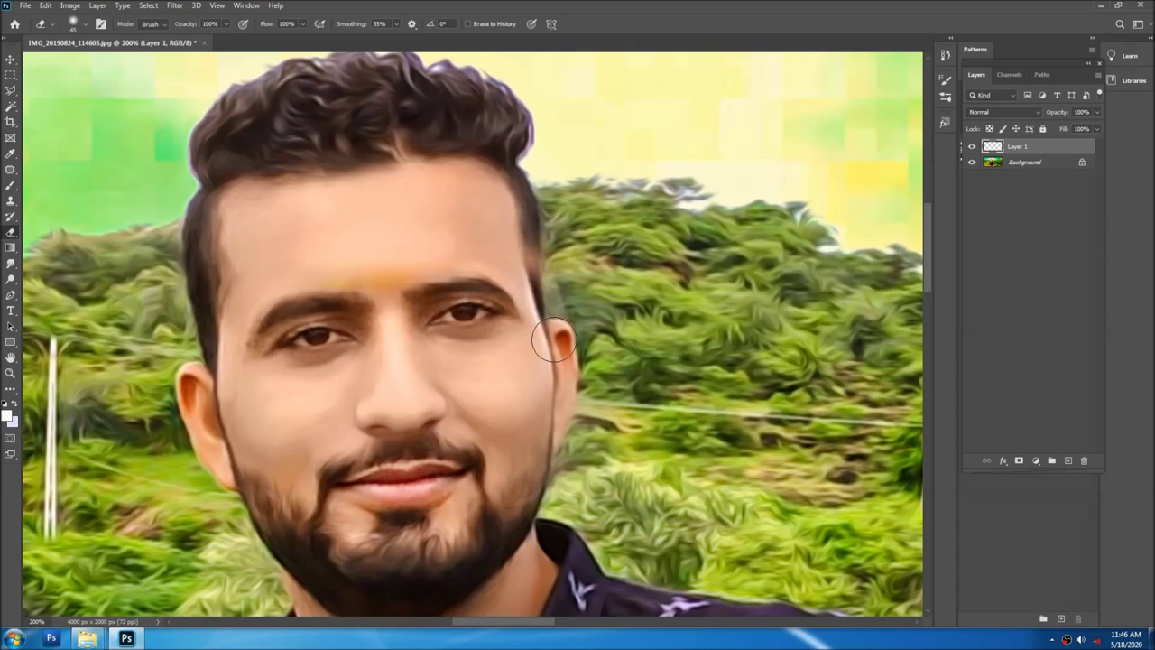
key("v")
left_click_drag(469, 298, 480, 298)
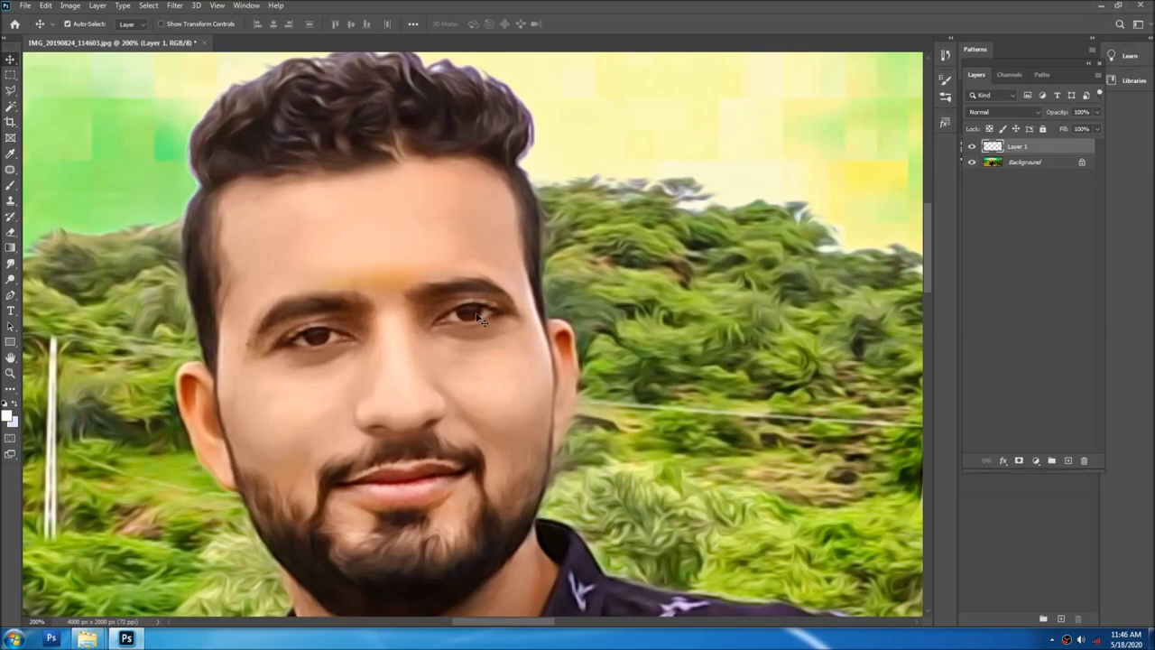
key("ctrl+0")
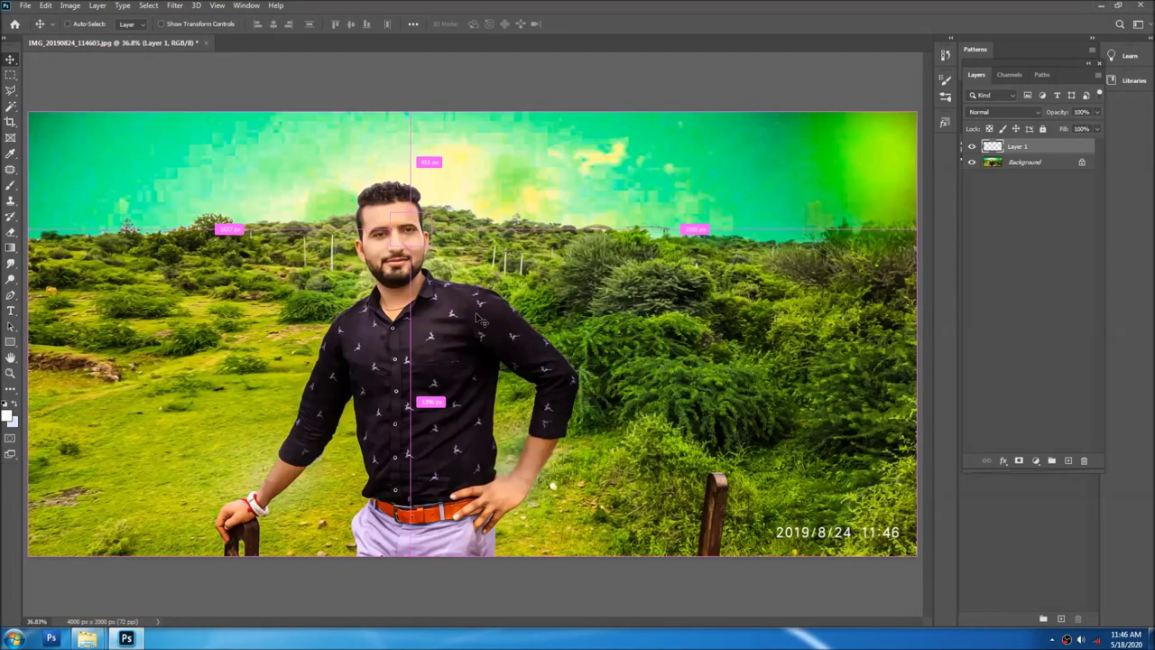
- Zoom in on the eyes, erase more patch edges, and drag the patch into place
scroll(424, 288, "up", 2)
scroll(411, 280, "up", 2)
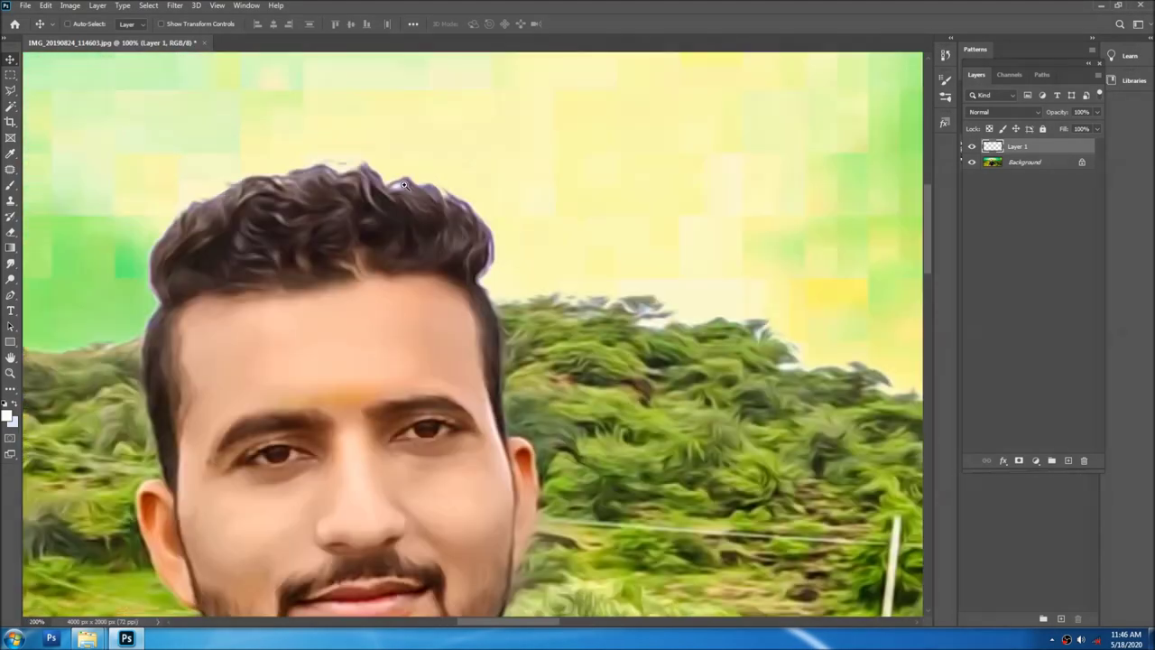
scroll(403, 275, "up", 2)
left_click_drag(403, 276, 448, 203)
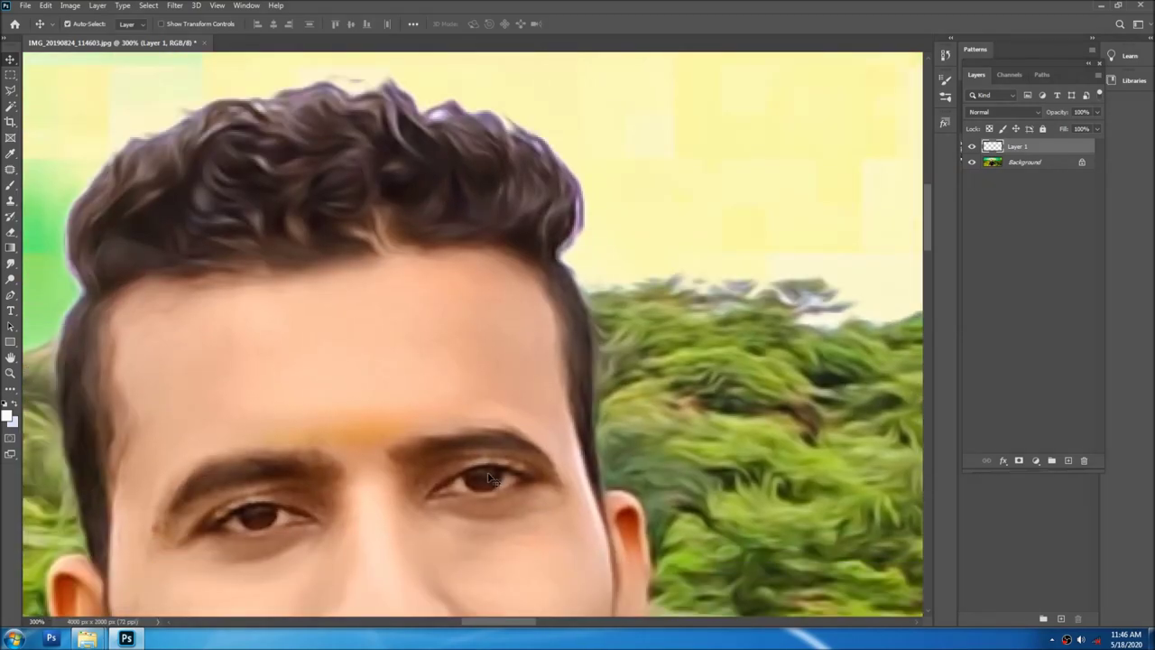
key("e")
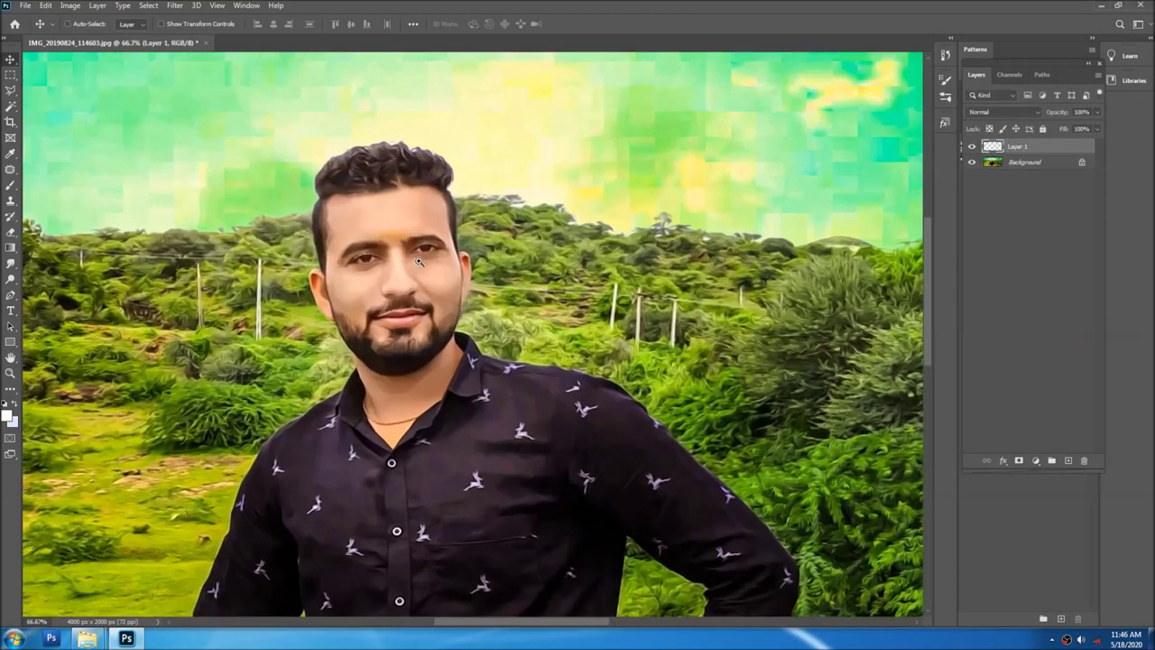
key("e")
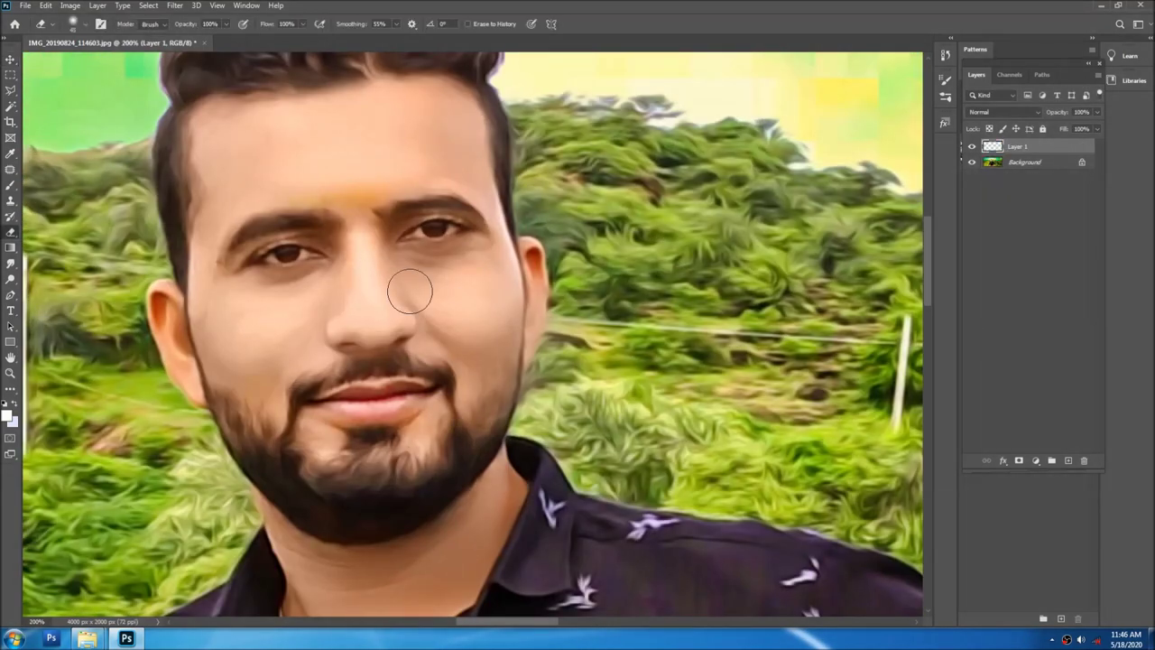
key("v")
left_click_drag(451, 212, 544, 203)
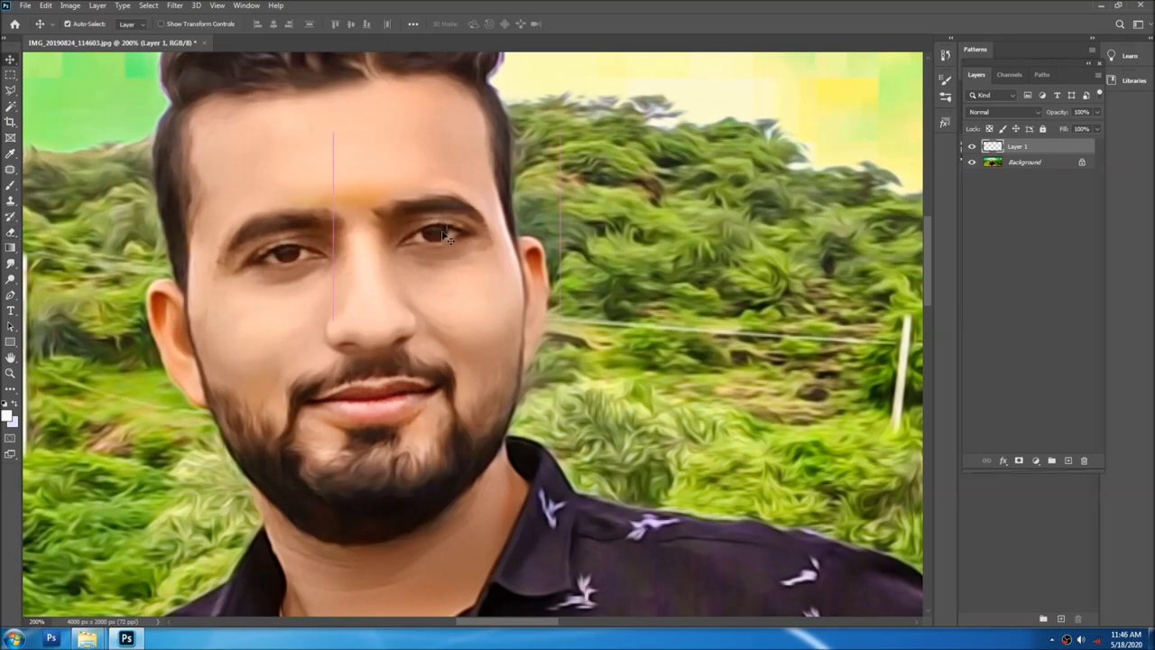
- Rotate the eye patch about 1° and nudge it with the arrow keys before applying
key("ctrl")
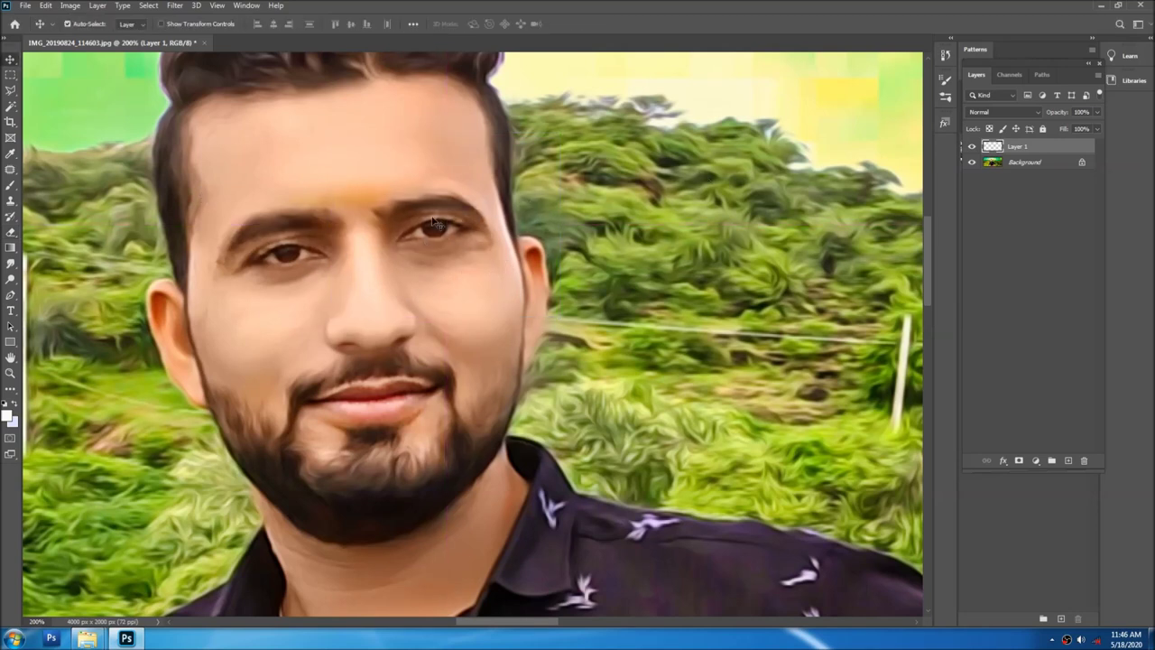
key("ctrl+t")
left_click_drag(263, 235, 269, 231)
key("Right")
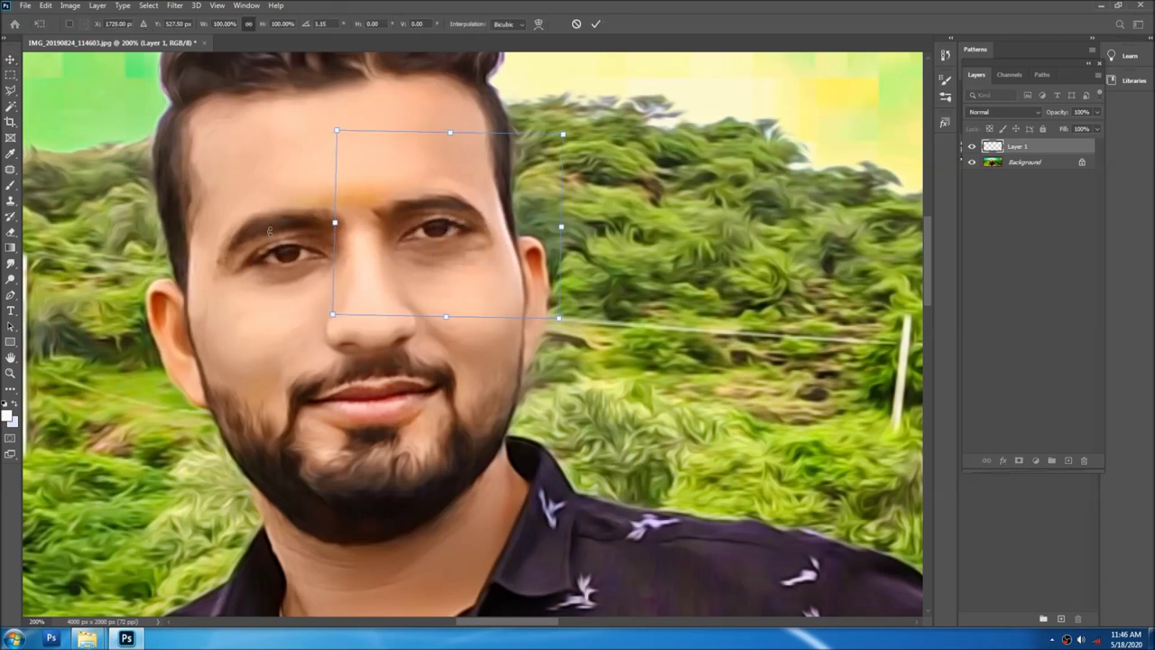
key("Left")
key("Left")
key("Left")
key("Up")
key("Up")
key("Up")
key("Up")
key("Down")
key("Down")
key("Right")
key("Down")
key("Return")
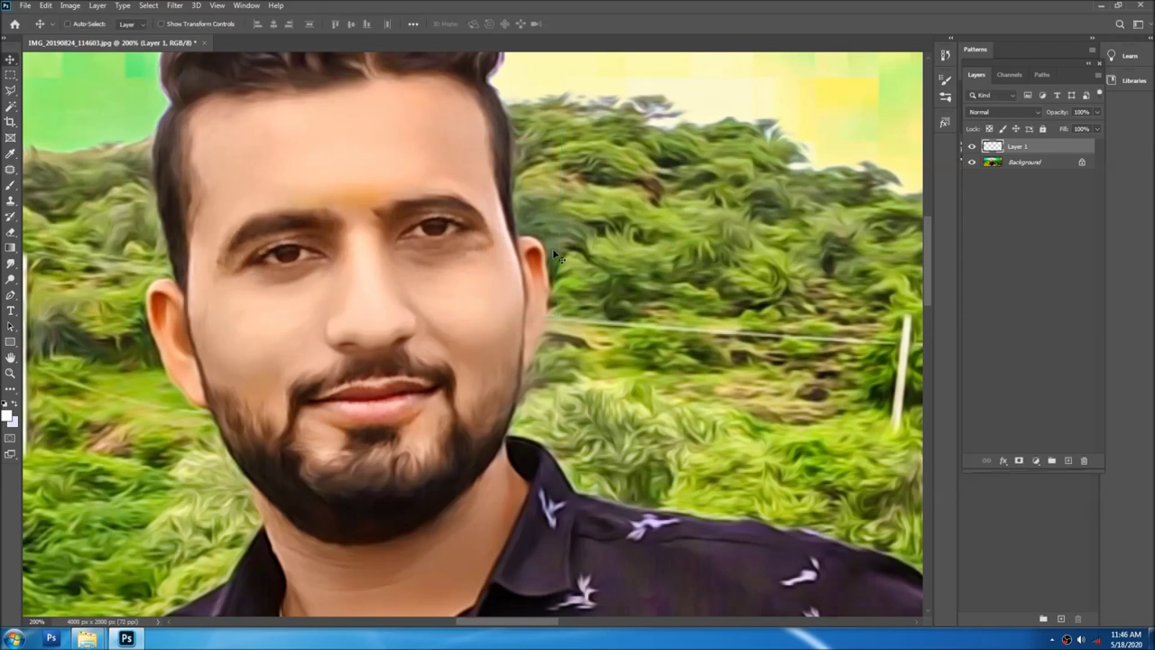
- Merge the eye patch down into Background and clone-stamp skin beneath the right eye
key("ctrl+e")
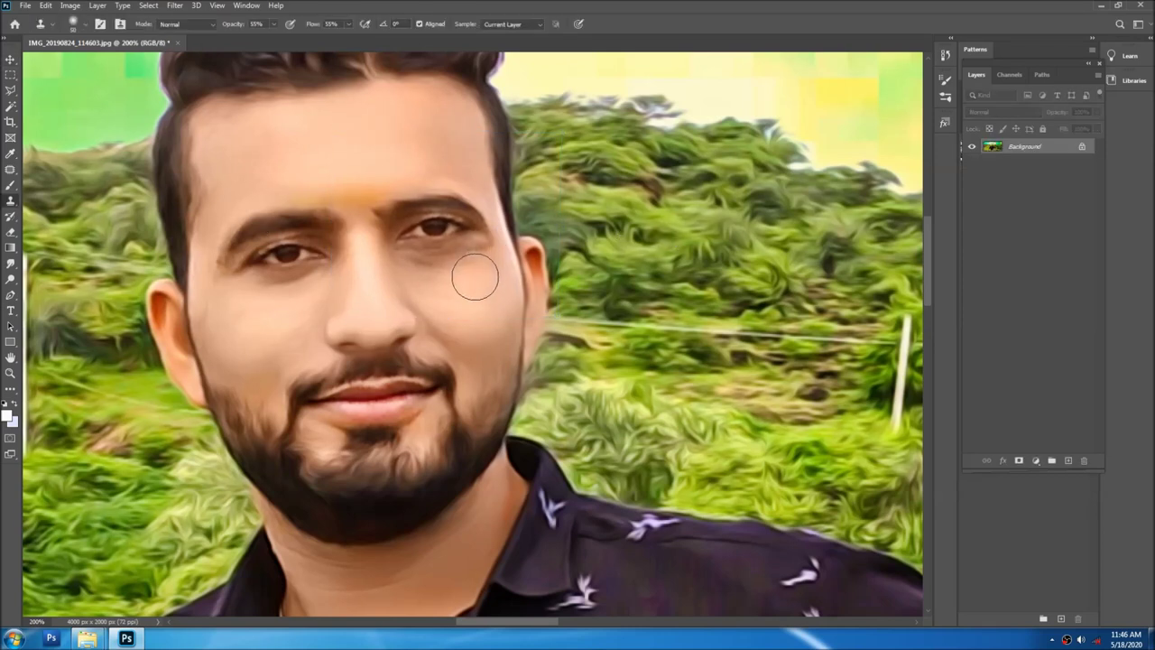
key("p")
key("s")
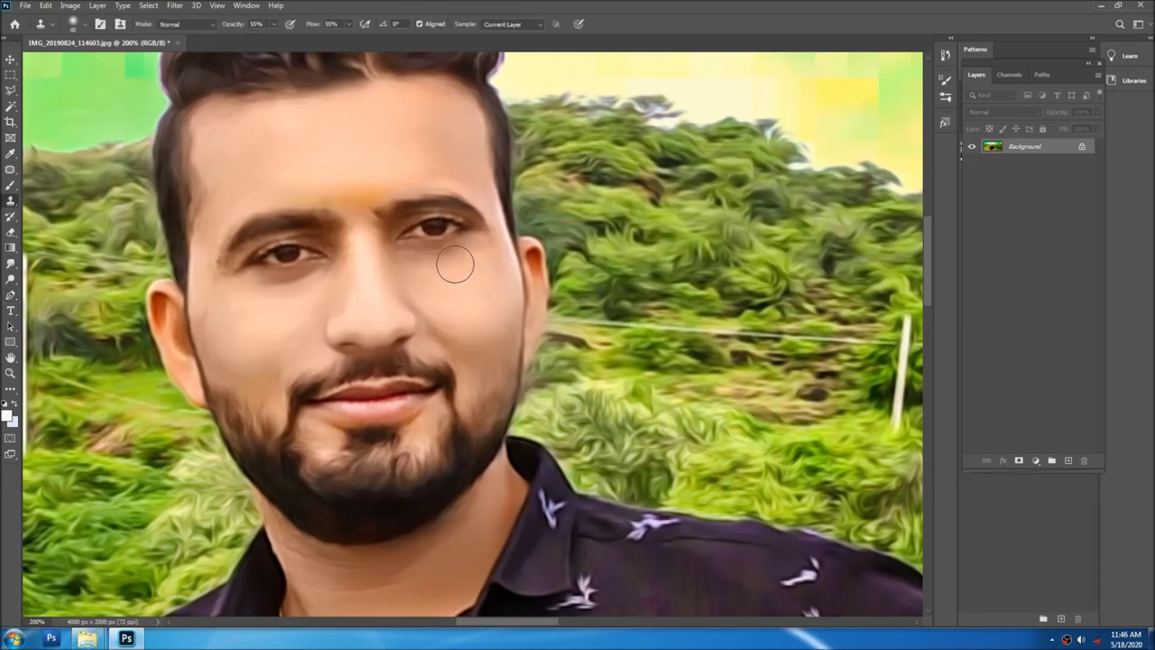
key("v")
key("ctrl+0")
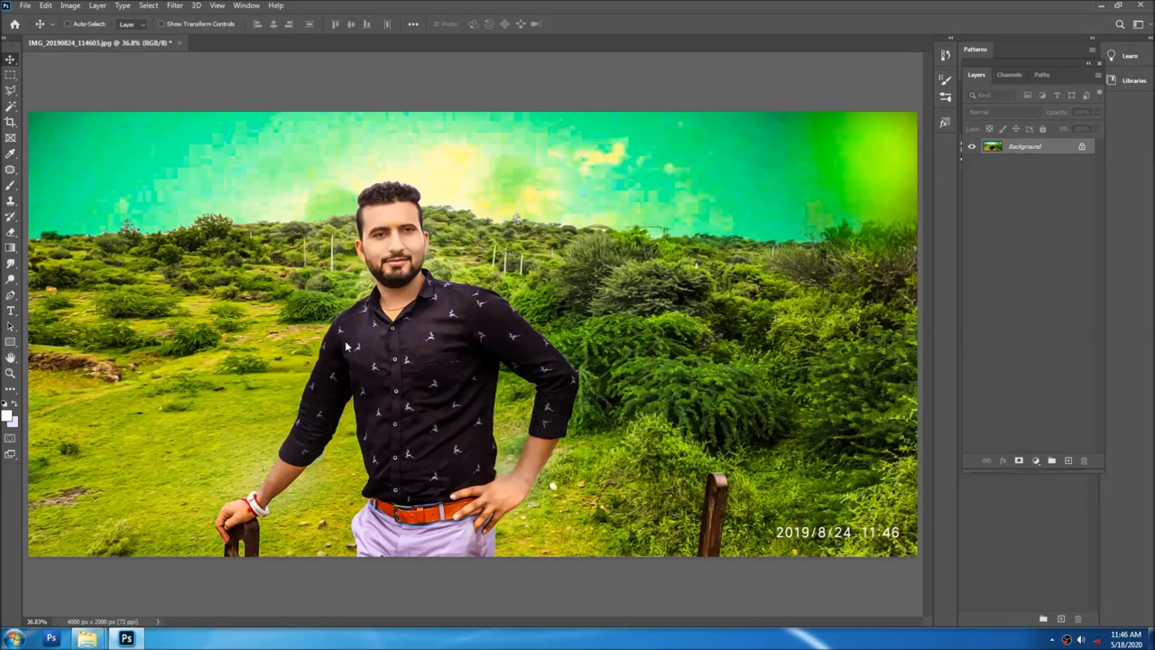
key("ctrl+shift+s")
- Save the portrait as JPEG IMG_20190824_1146030 at Quality 12 Maximum
left_click(187, 491)
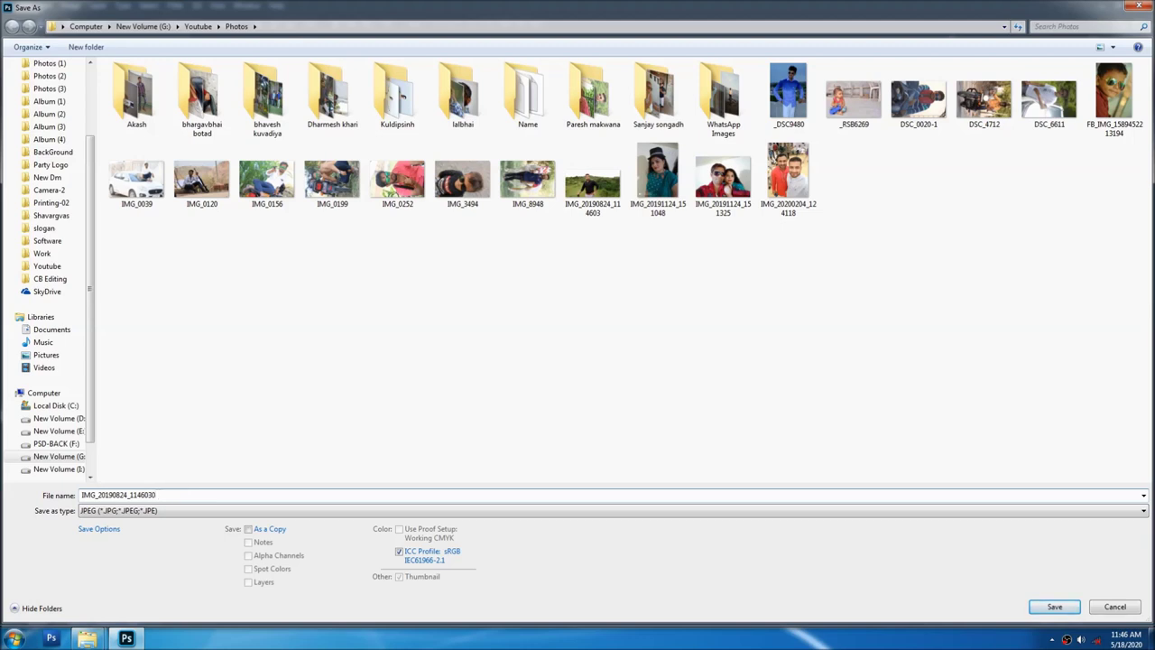
key("Return")
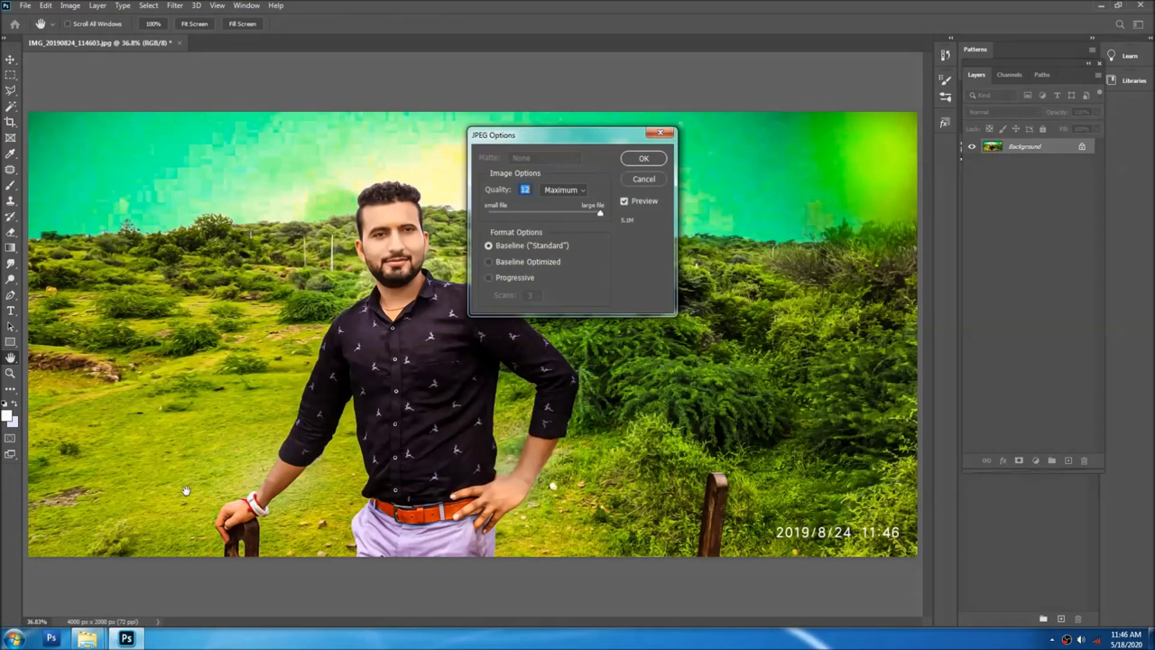
key("Return")
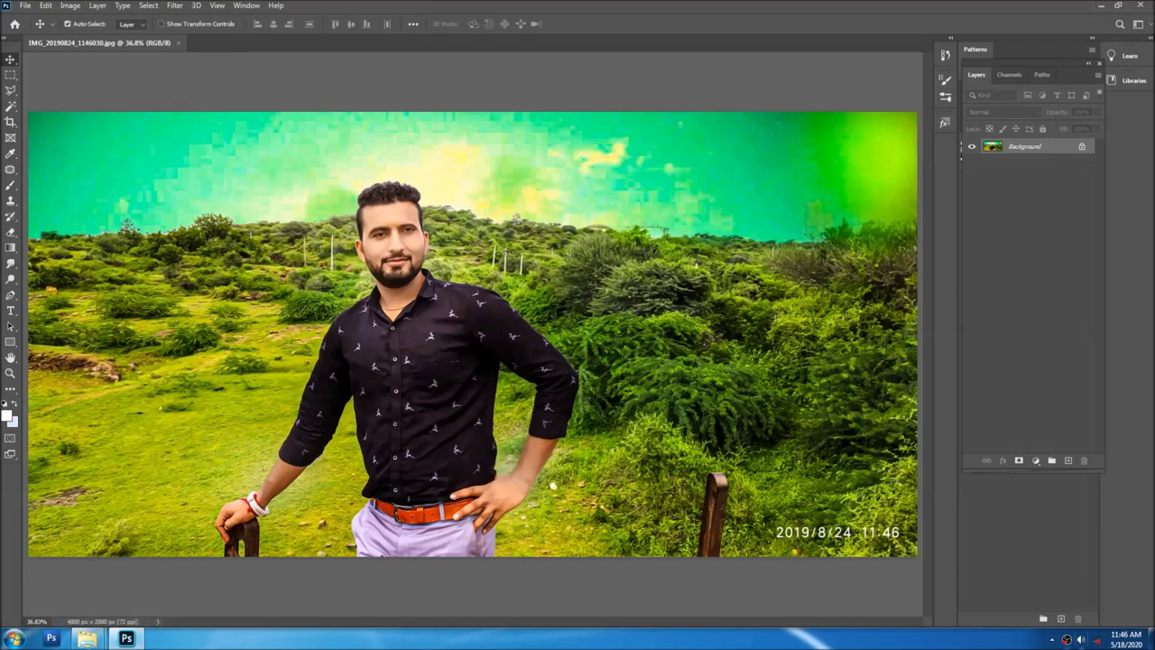
- Drag the original IMG_20190824_114603.jpg from the Photos folder into Photoshop
key("alt+Tab")
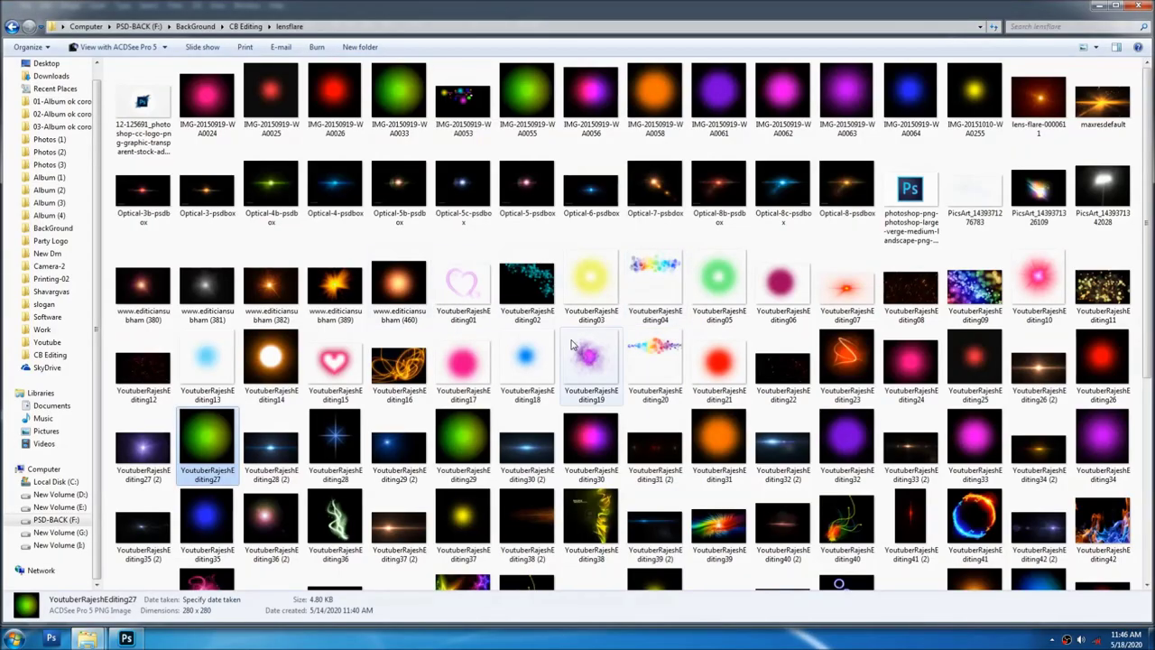
key("alt+Tab")
left_click(580, 338)
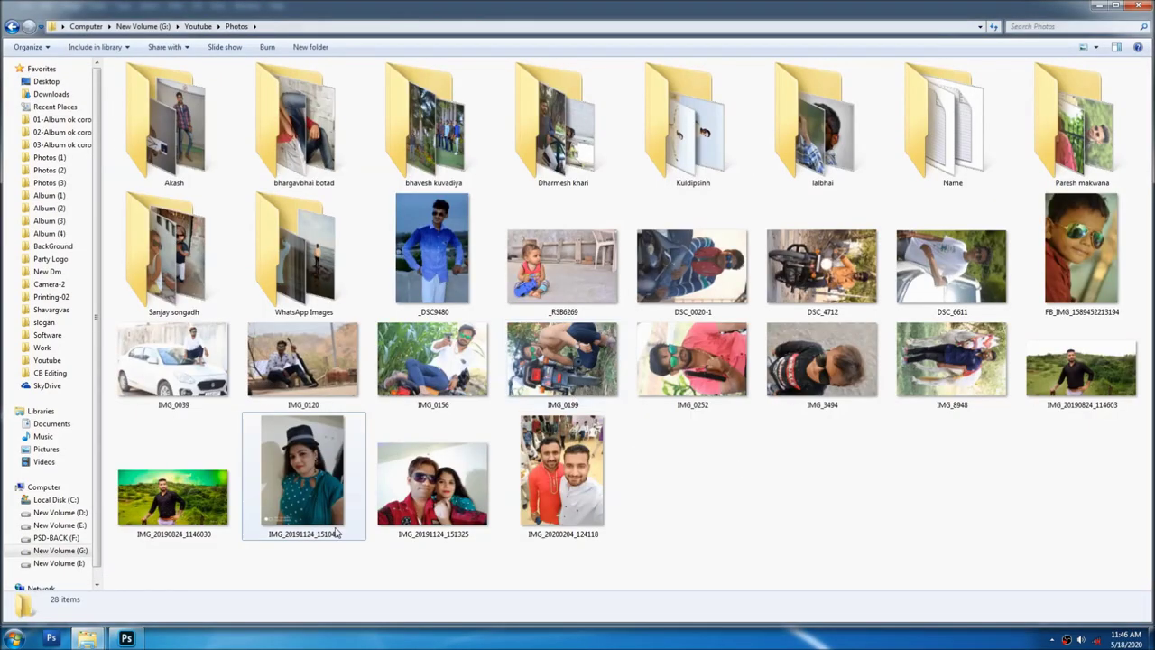
left_click_drag(1114, 374, 675, 7)
key("alt+Tab")
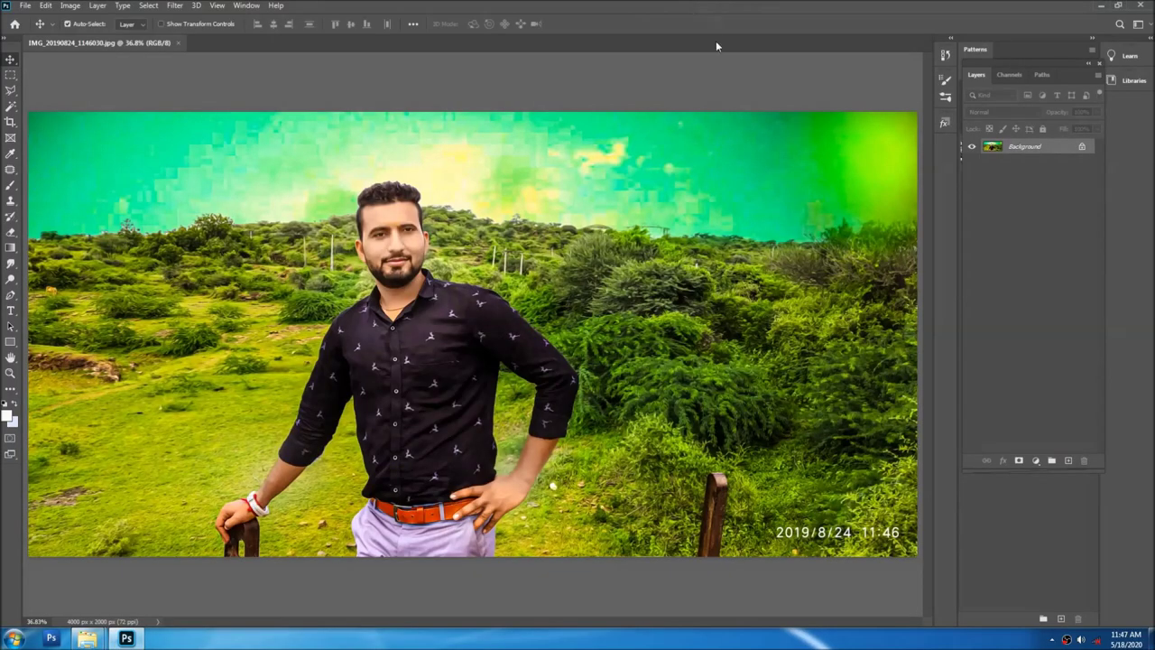
left_click_drag(715, 40, 674, 157)
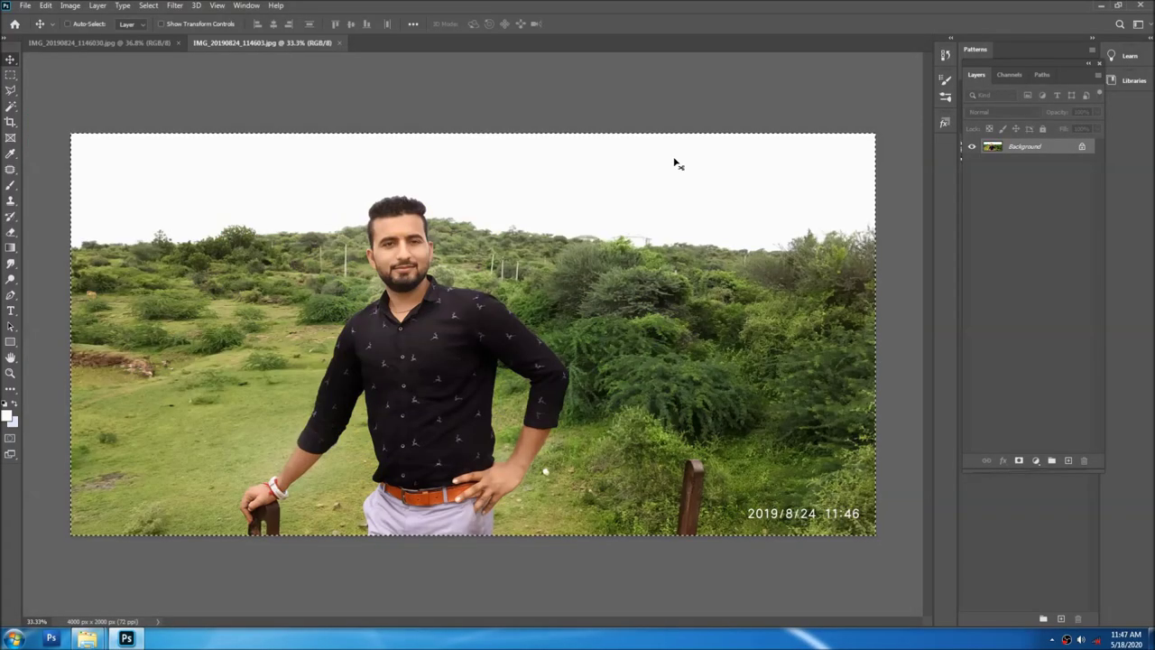
- Place the original photo as a layer, toggle it to compare with the edit, then delete it
key("Return")
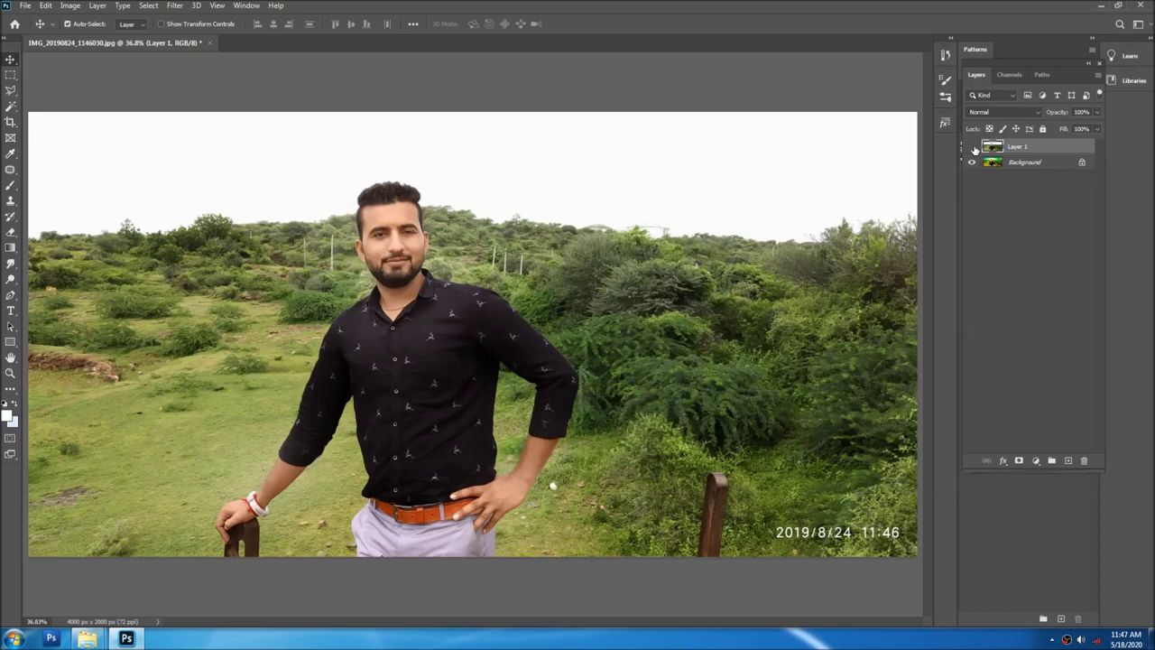
left_click(972, 146)
left_click(972, 146)
left_click(972, 146)
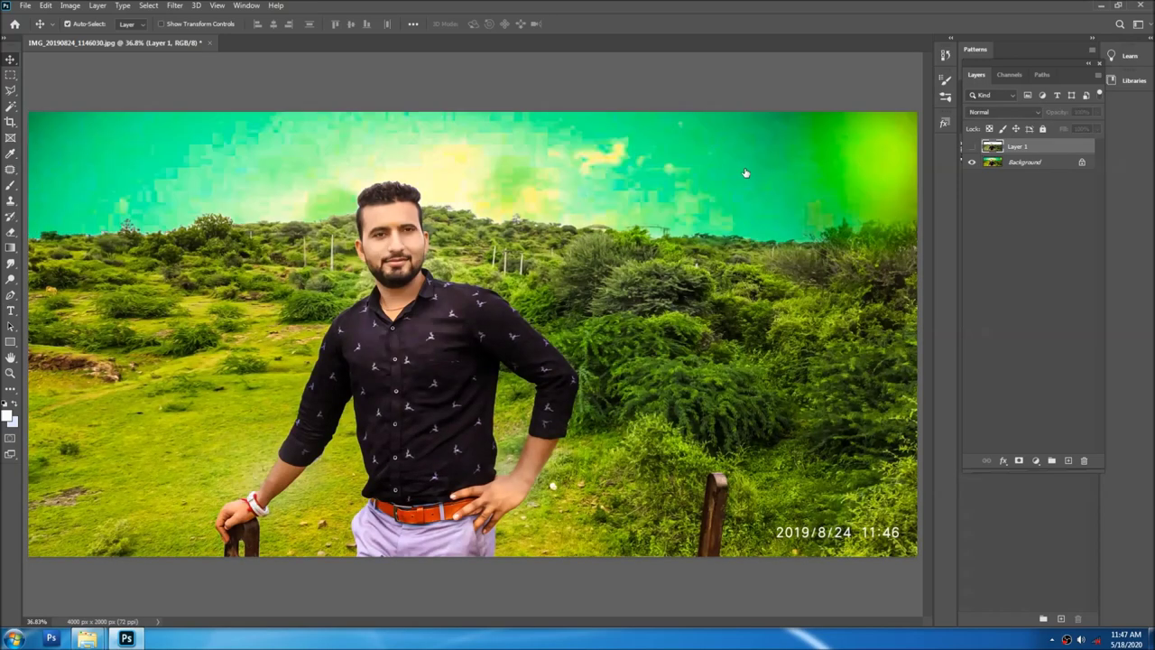
key("Delete")
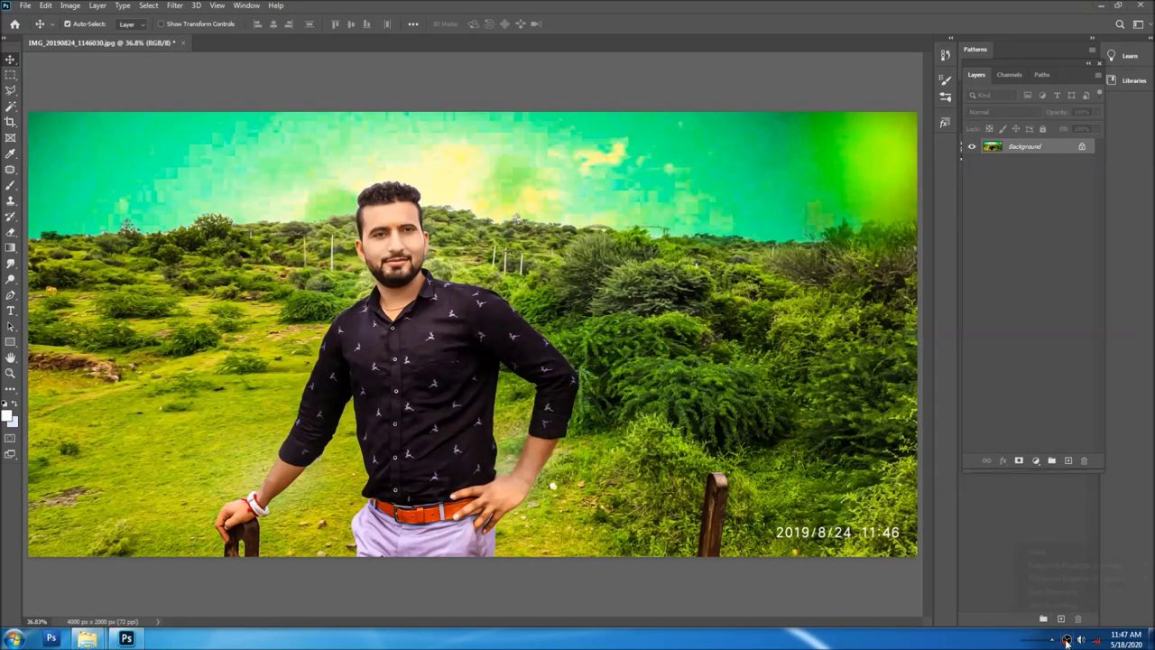
right_click(1066, 639)
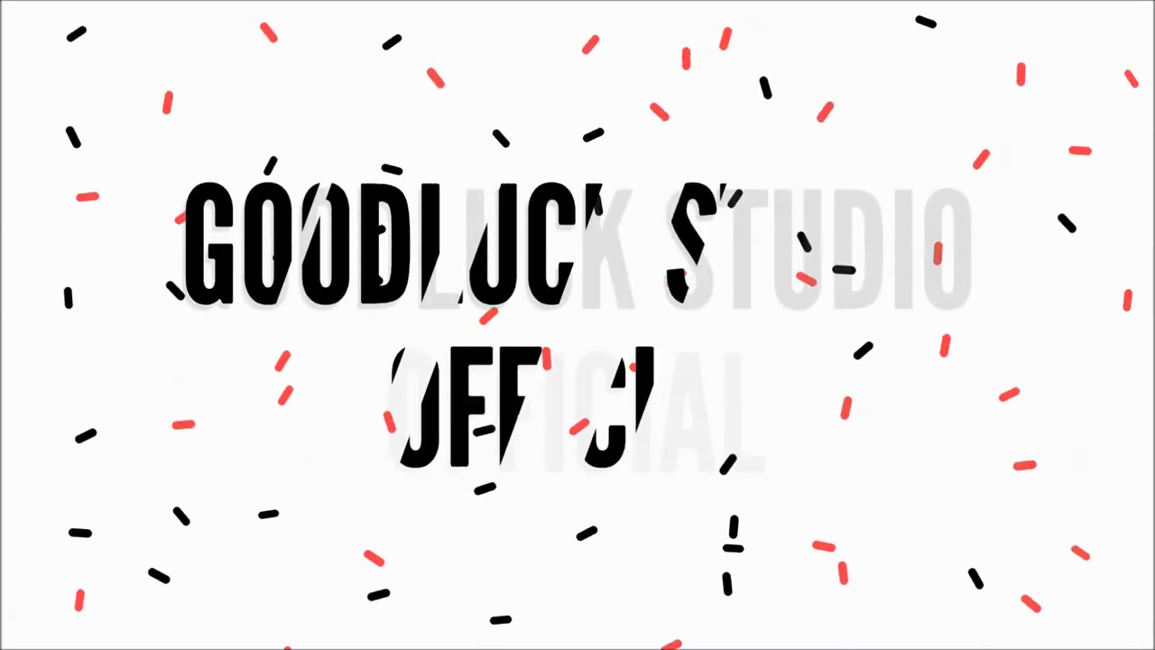